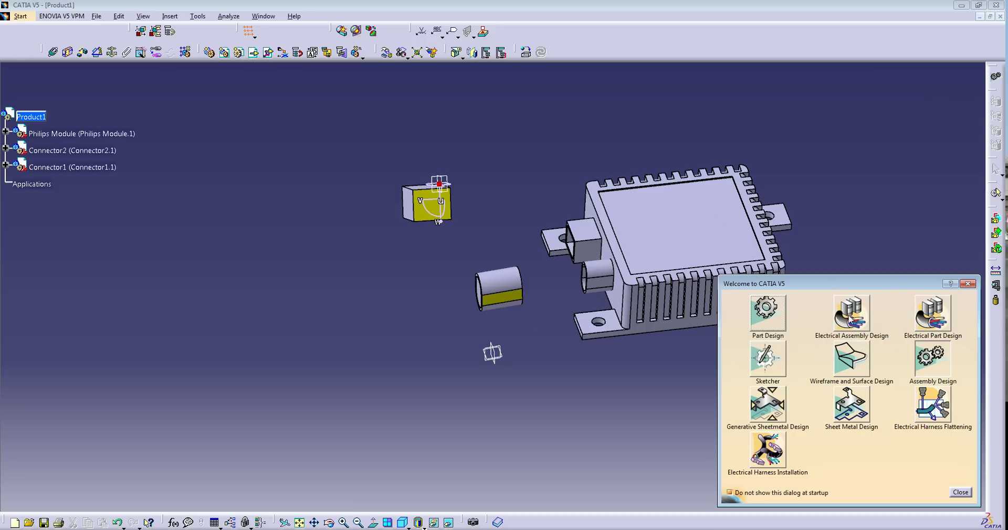
- Switch to the Electrical Assembly Design workbench and dock the Electrical Device Definition and Electrical Connection Point Definition toolbars side by side
left_click(850, 314)
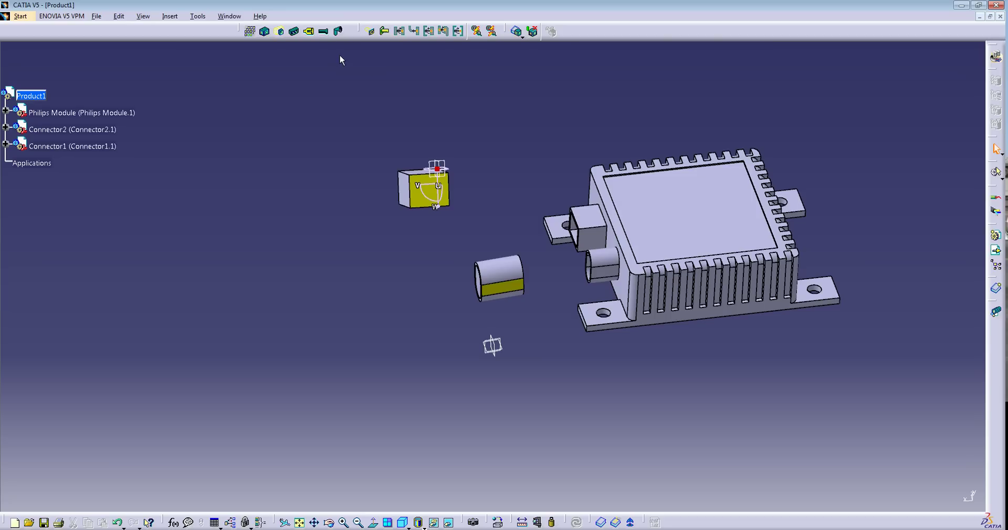
left_click_drag(240, 31, 261, 80)
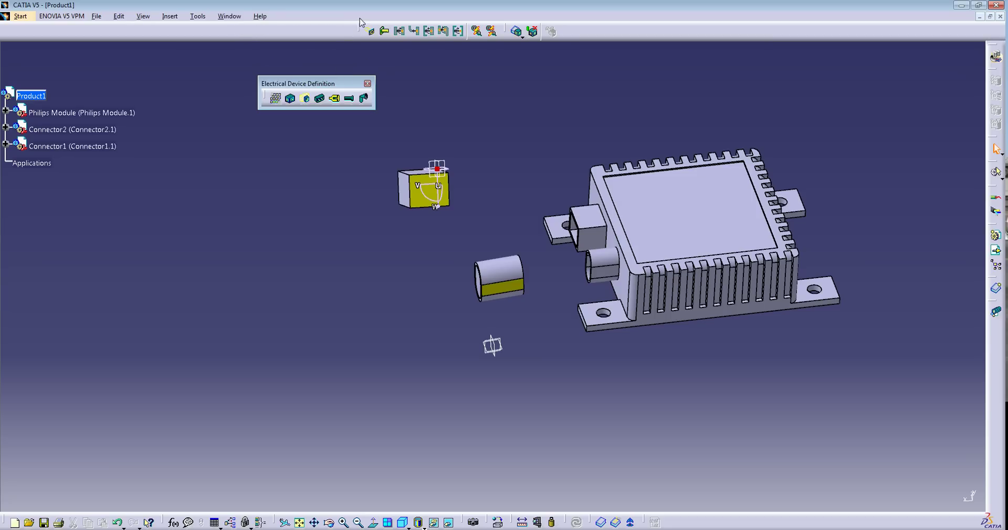
left_click_drag(360, 31, 403, 90)
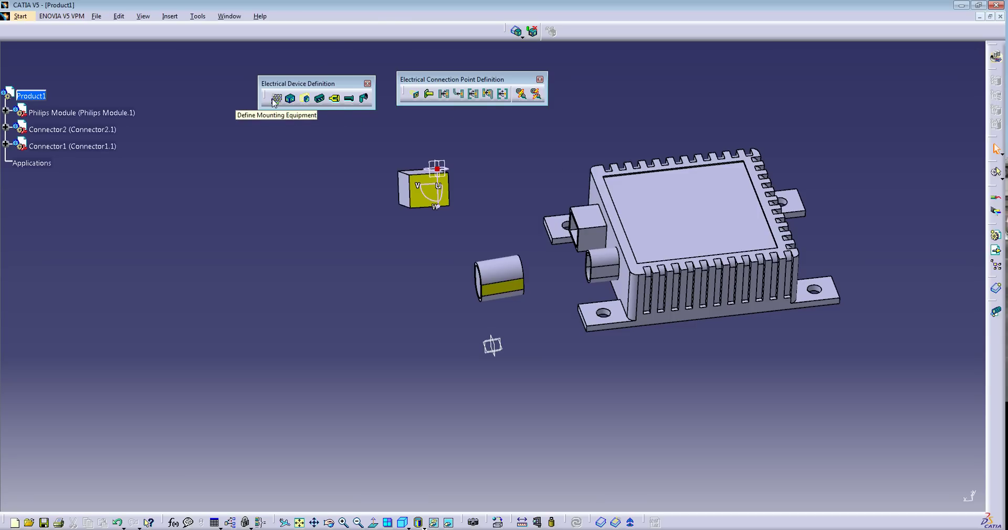
left_click(305, 103)
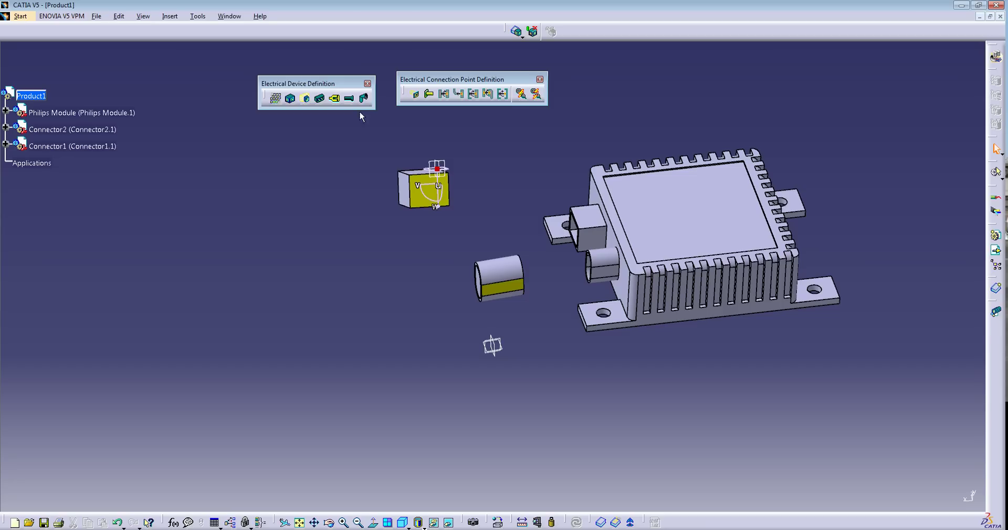
left_click_drag(343, 84, 273, 29)
left_click_drag(416, 84, 400, 89)
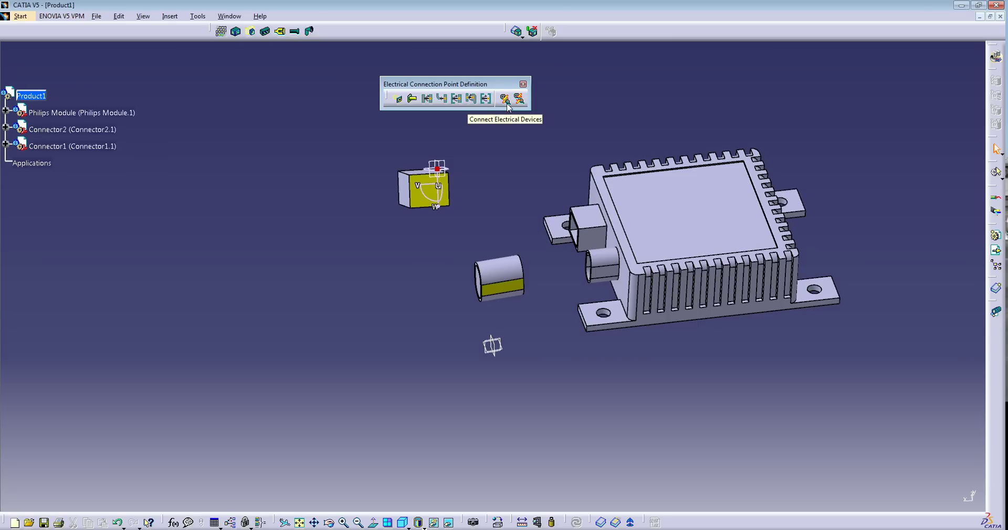
left_click_drag(457, 83, 398, 25)
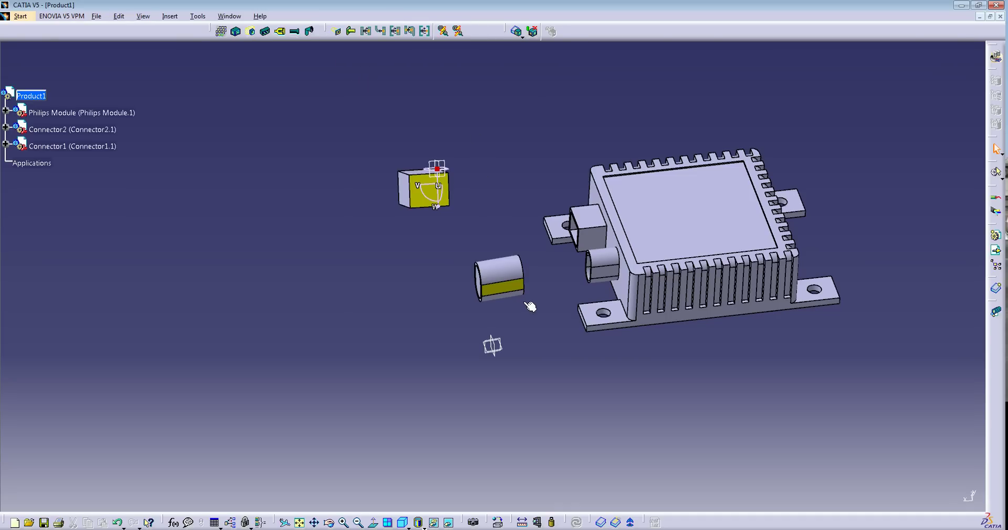
- Define the Philips Module as electrical equipment, keeping Philips Module as its part number
middle_click_drag(522, 308, 519, 286)
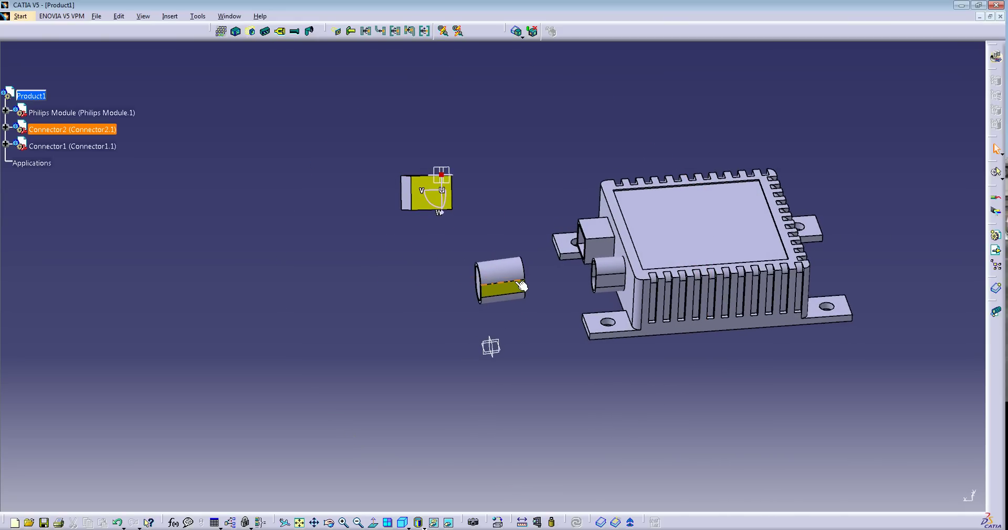
mouse_move(513, 330)
middle_mouse_down("ctrl")
mouse_move(537, 317)
mouse_move(499, 332)
middle_mouse_up("ctrl")
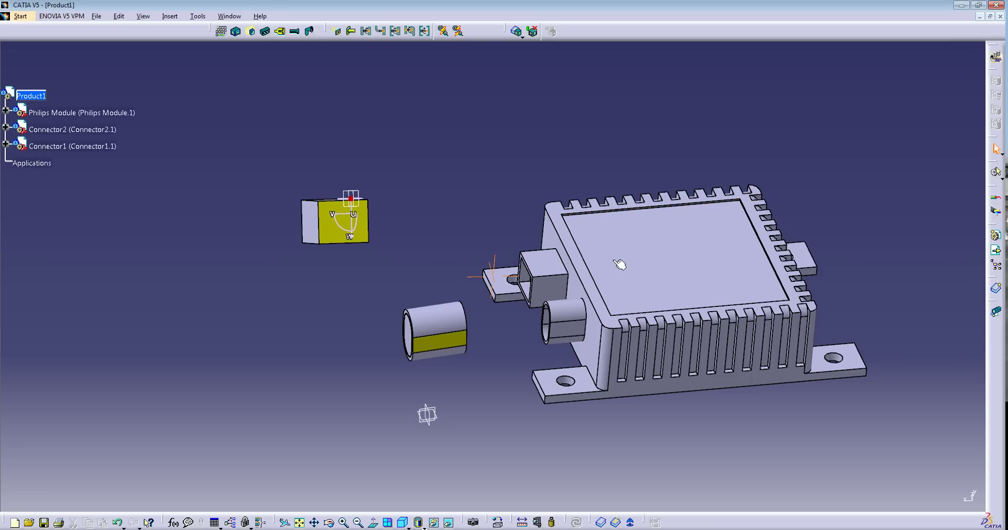
left_click(237, 32)
left_click(574, 259)
middle_click_drag(574, 259, 464, 196)
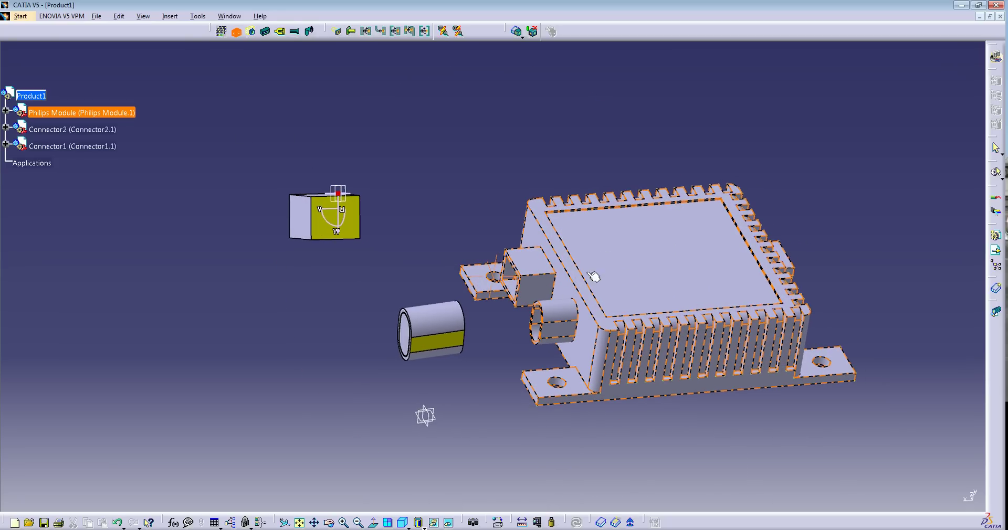
left_click(651, 257)
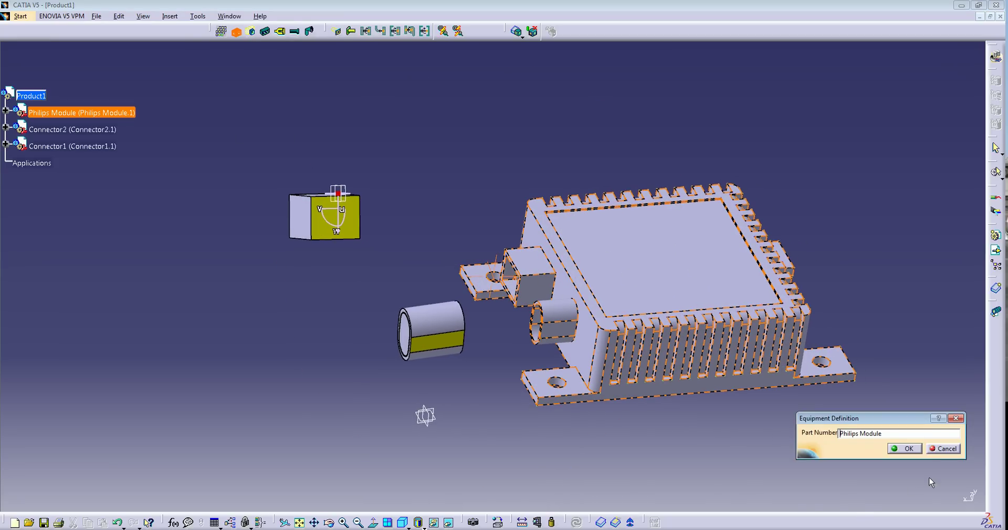
left_click(908, 449)
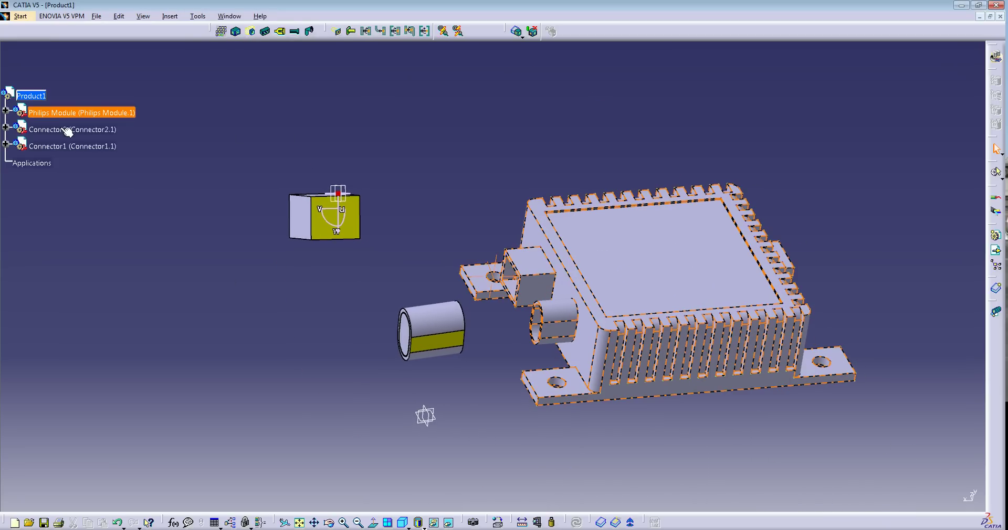
left_click(108, 203)
- Start a cavity definition on the Philips Module and pick the inner face of the oval socket as its representation
middle_click_drag(108, 203, 109, 209, "ctrl")
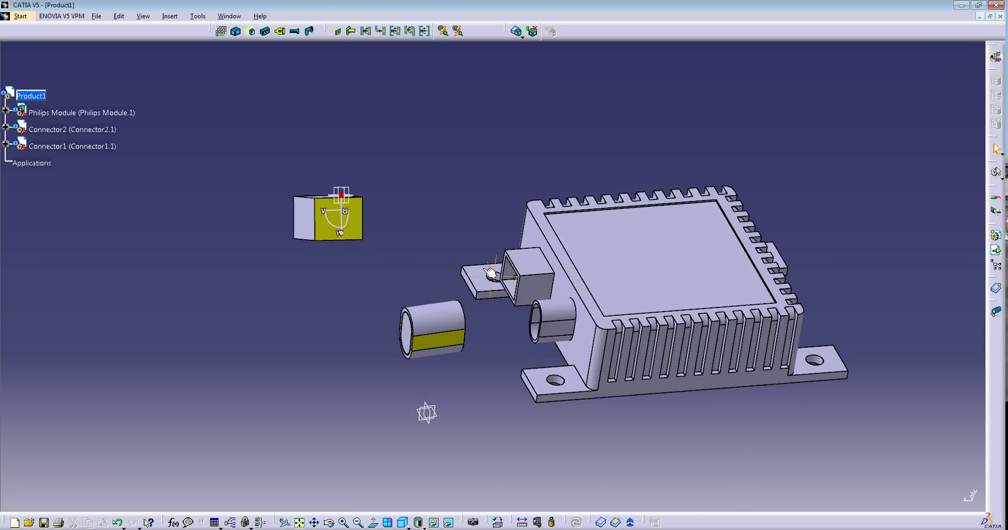
middle_click_drag(448, 226, 451, 219, "ctrl")
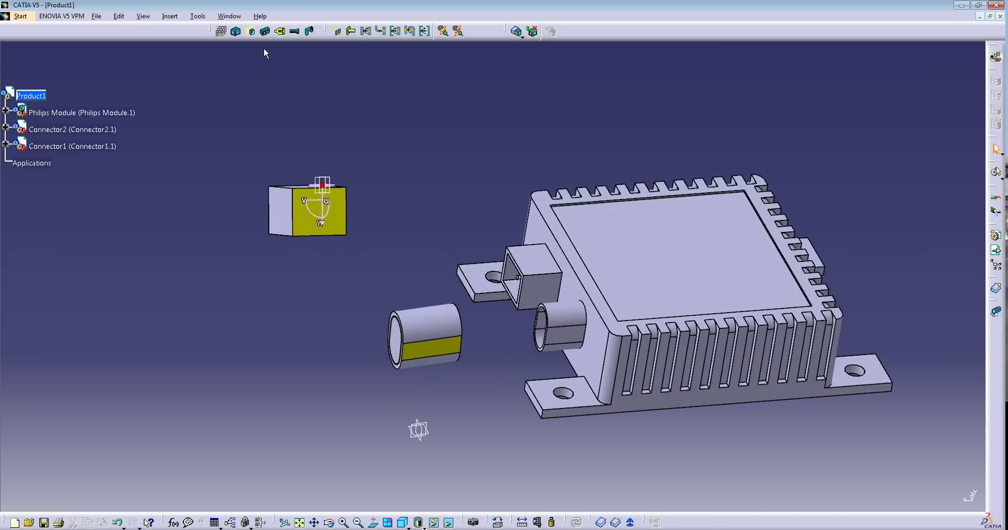
middle_click_drag(362, 275, 348, 247)
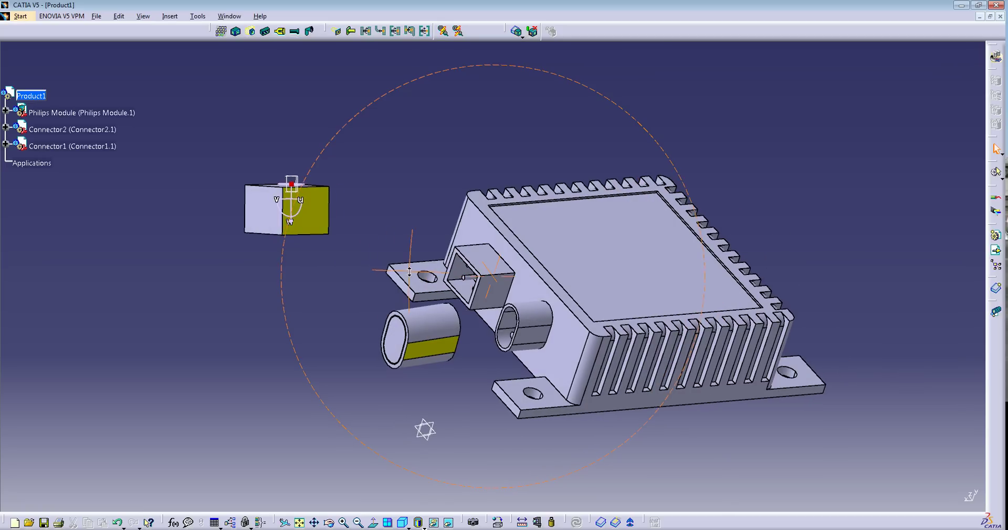
left_click(339, 33)
left_click(520, 373)
middle_click_drag(519, 372, 554, 379)
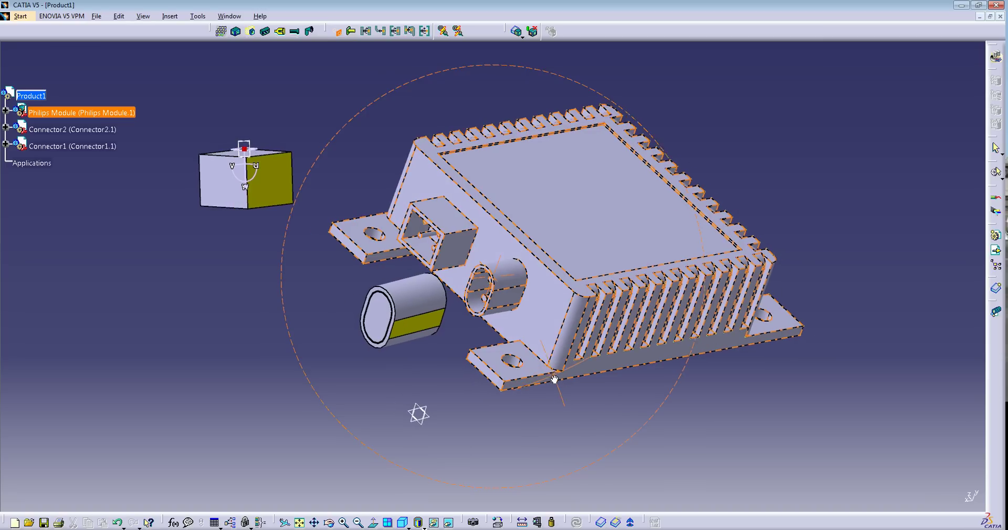
left_click(585, 231)
middle_click_drag(546, 441, 704, 334)
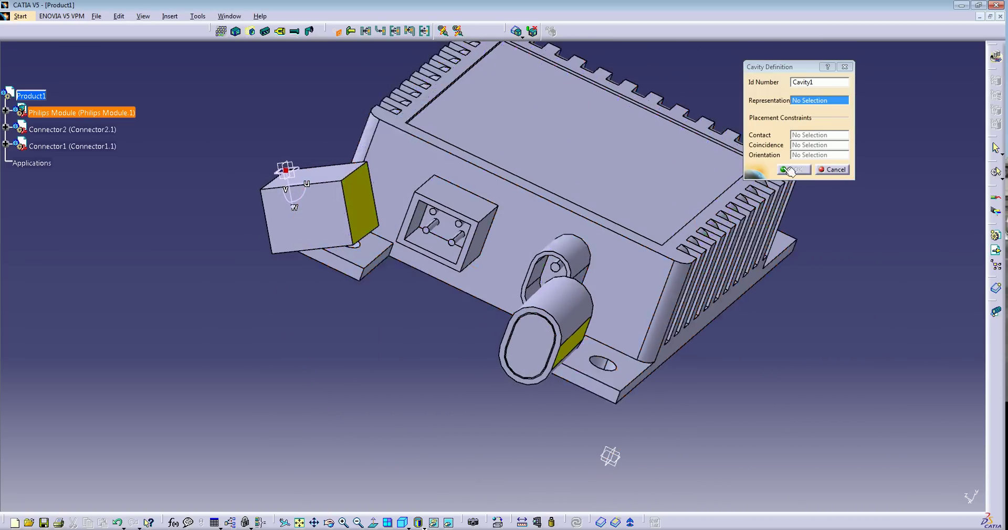
left_click(813, 102)
middle_click_drag(585, 265, 664, 268)
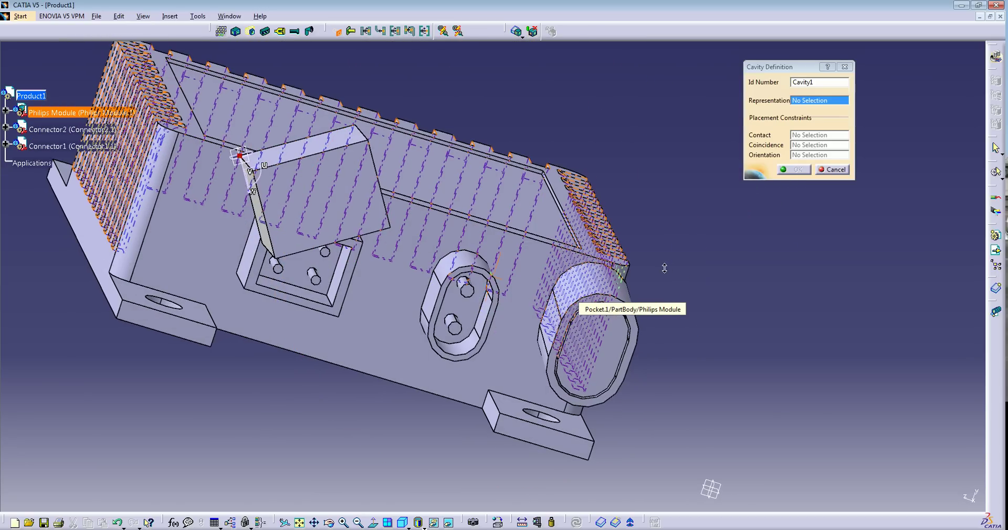
left_click(462, 310)
middle_click_drag(461, 312, 430, 338)
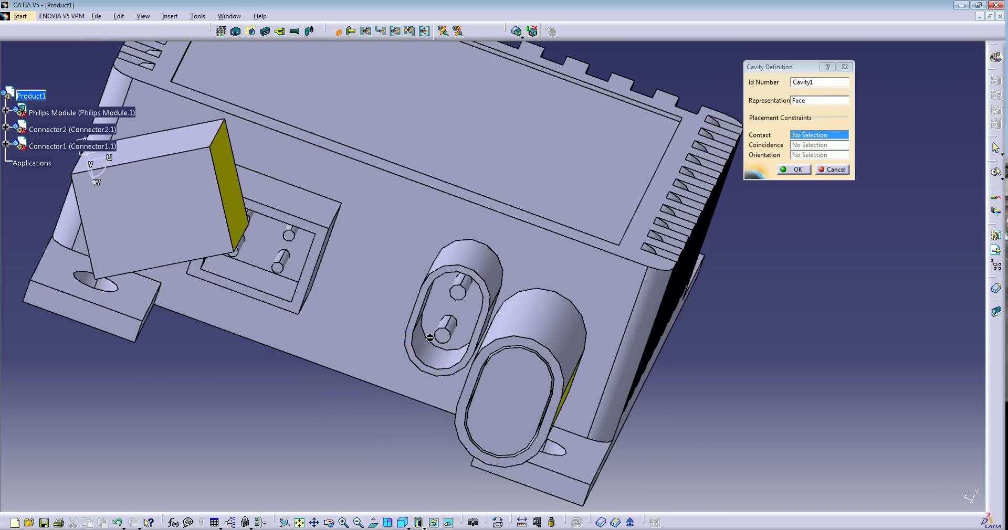
- Constrain the cavity with the oval socket's inner face as contact and the upper pin's axis as coincidence, and complete it without an orientation
left_click(809, 138)
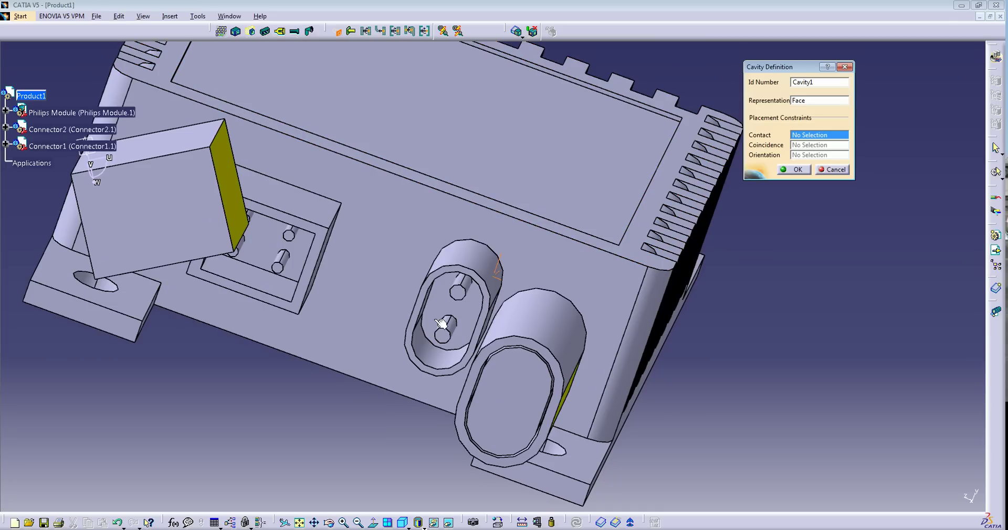
left_click(464, 313)
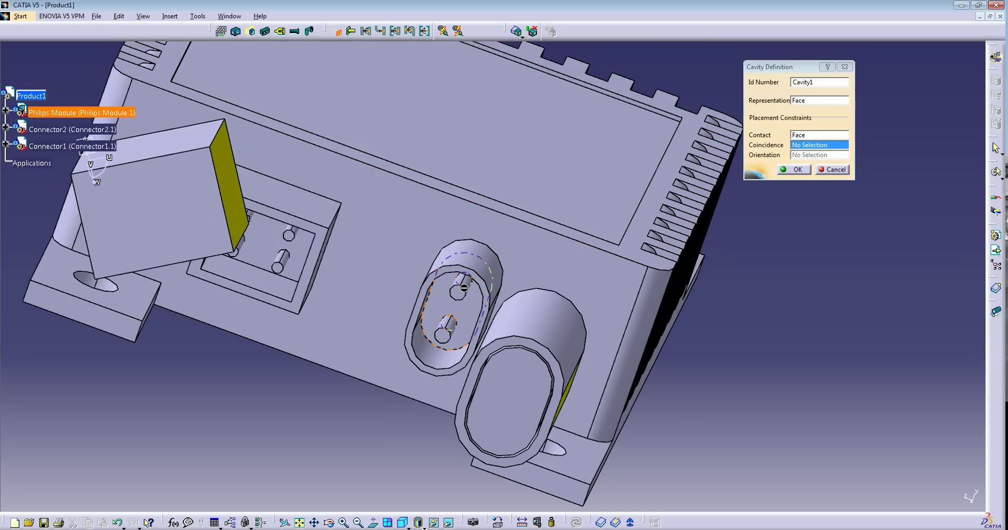
middle_click_drag(466, 378, 465, 298)
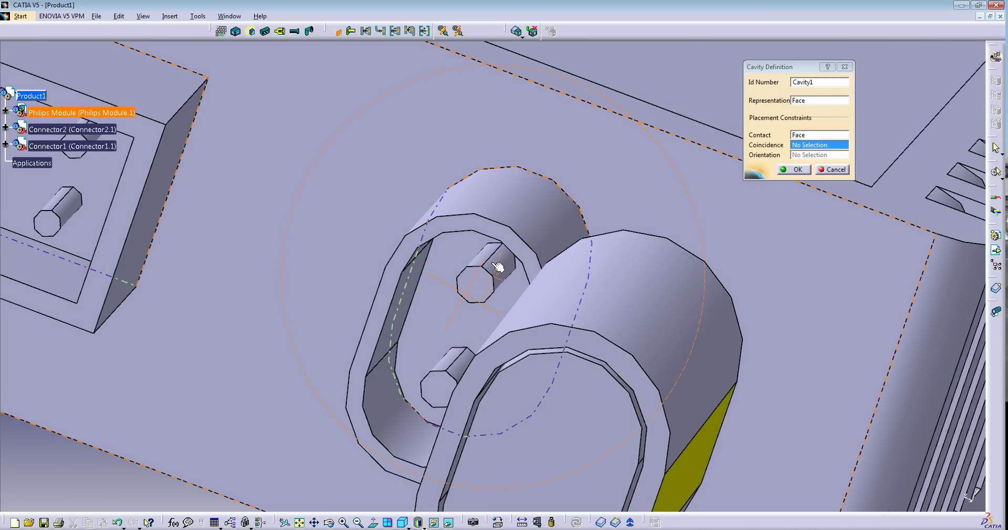
middle_click_drag(491, 267, 492, 294)
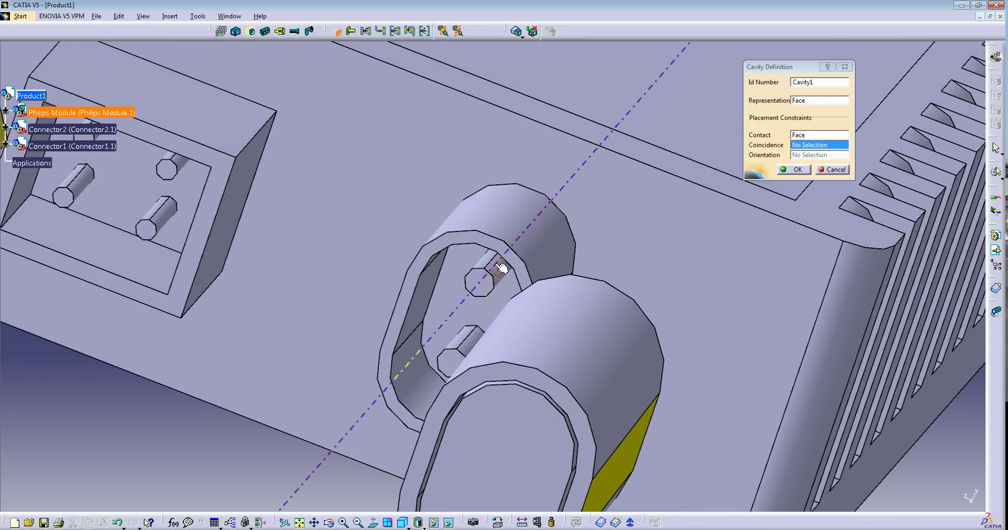
left_click(502, 268)
middle_click_drag(585, 229, 542, 261)
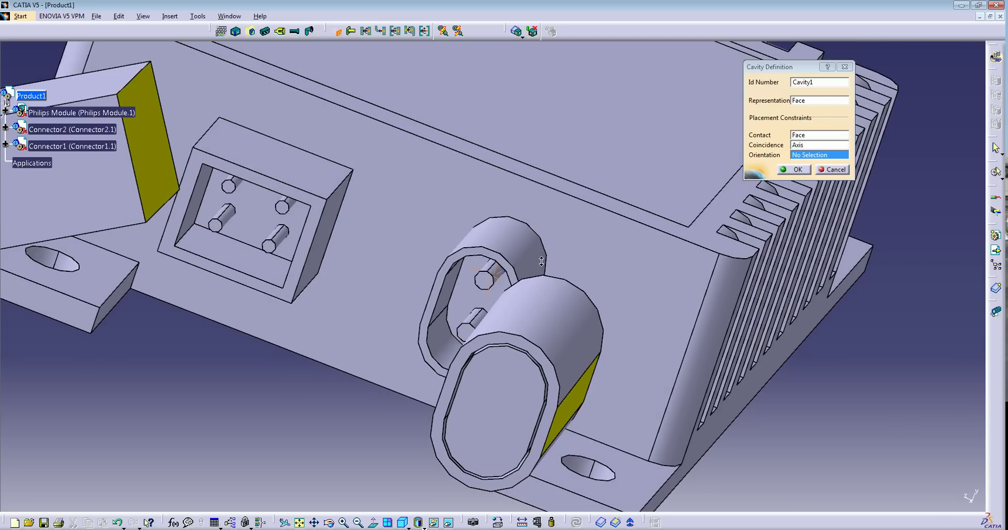
left_click(798, 171)
- Expand the Philips Module in the tree and open its part for in-place editing near the rectangular four-pin socket
middle_click_drag(662, 248, 600, 294)
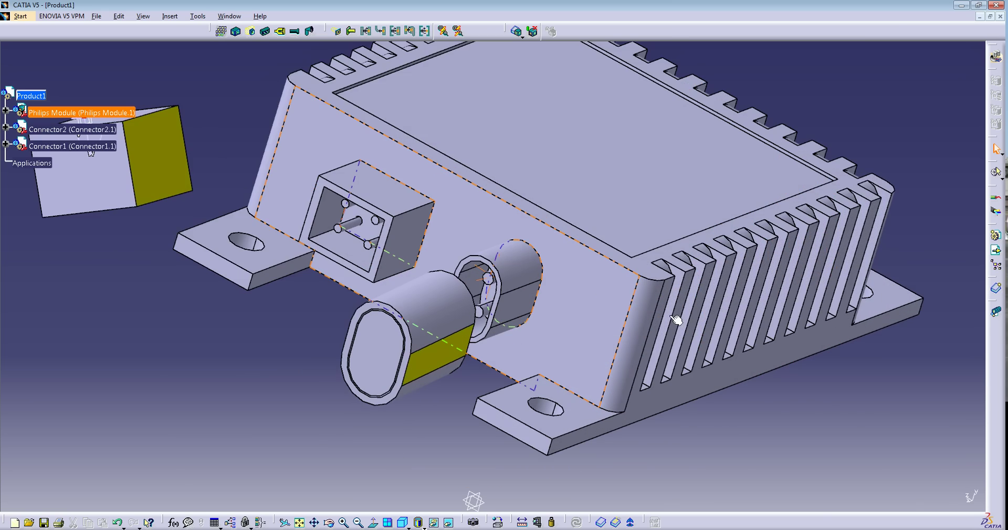
middle_click_drag(672, 318, 709, 334)
middle_click_drag(531, 301, 572, 242)
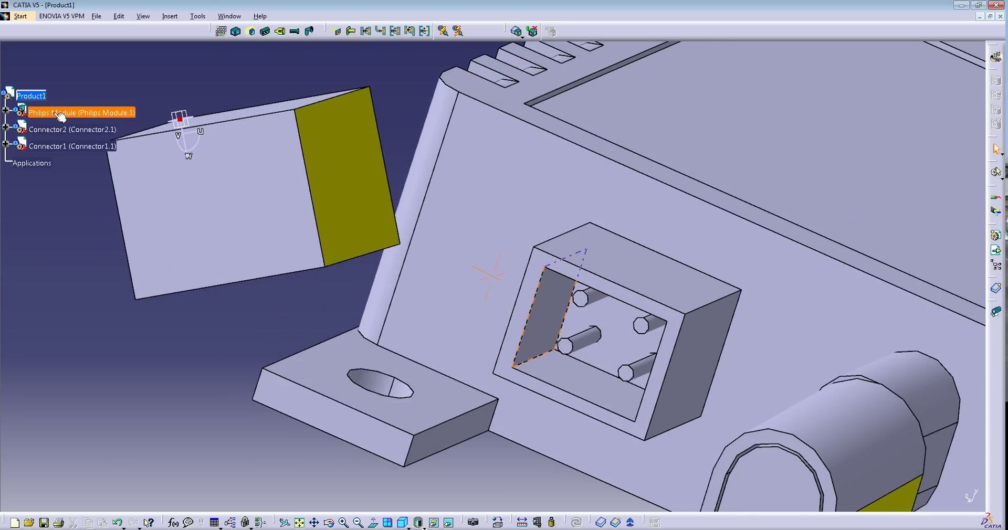
middle_click_drag(619, 341, 644, 288)
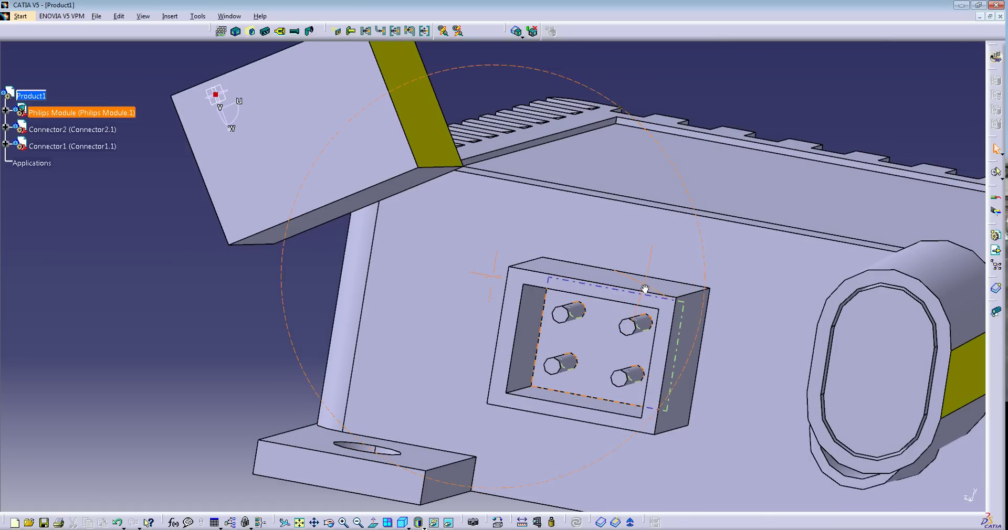
middle_click_drag(605, 344, 525, 293)
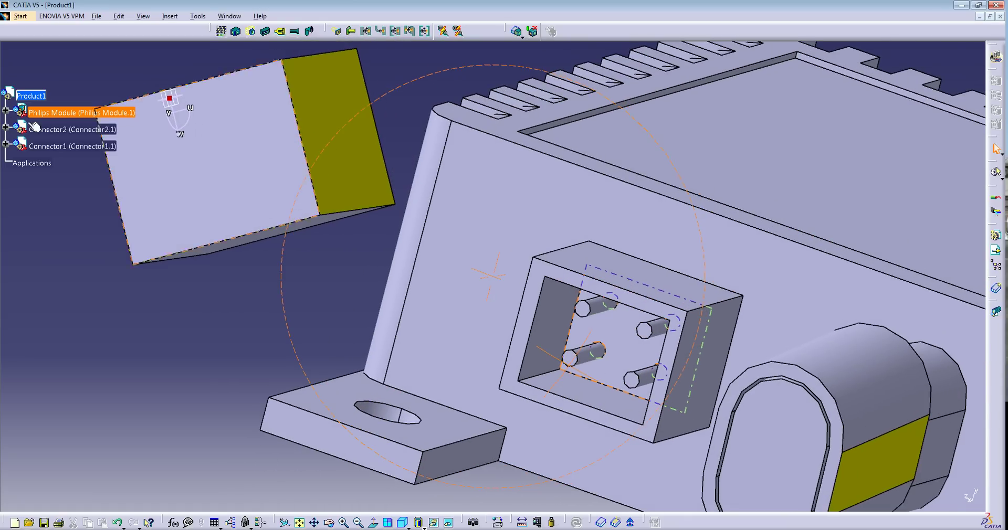
left_click(5, 110)
left_click(6, 110)
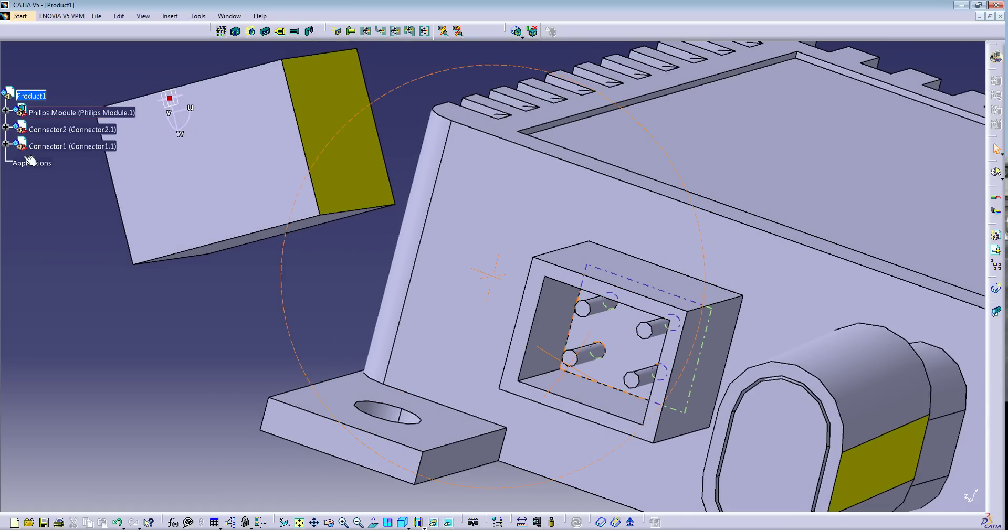
middle_click_drag(88, 234, 99, 231)
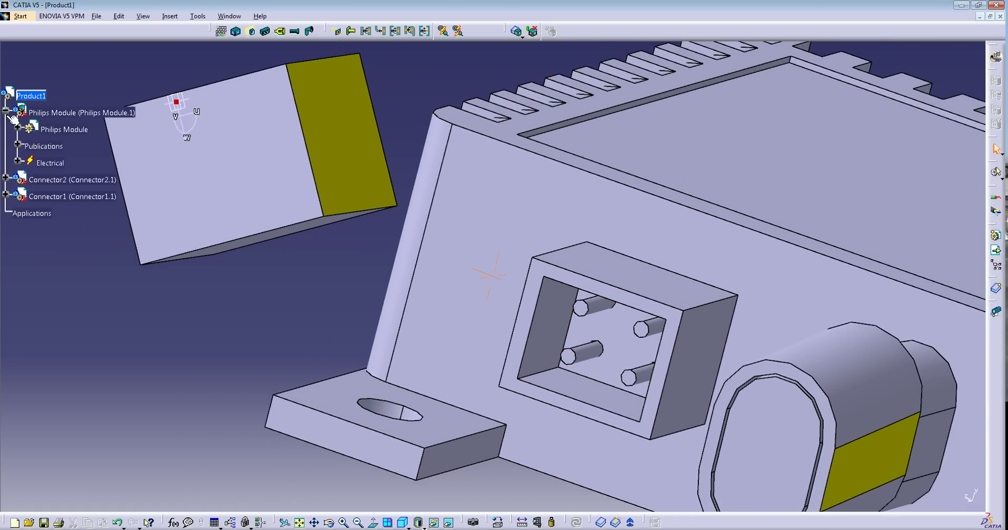
double_click(57, 128)
double_click(56, 128)
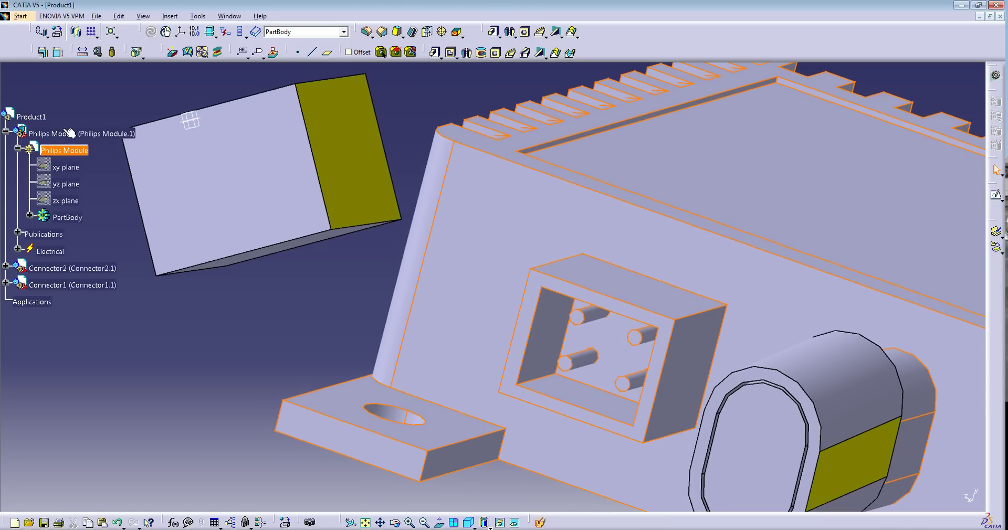
- Create a point on the inner floor face of the rectangular four-pin socket, at distance 0 from the face's middle
left_click(298, 52)
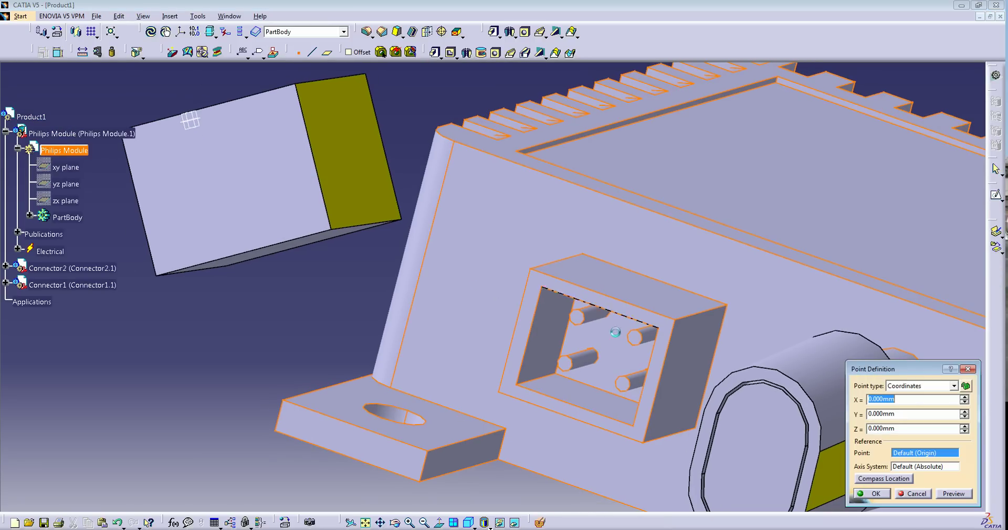
left_click(623, 347)
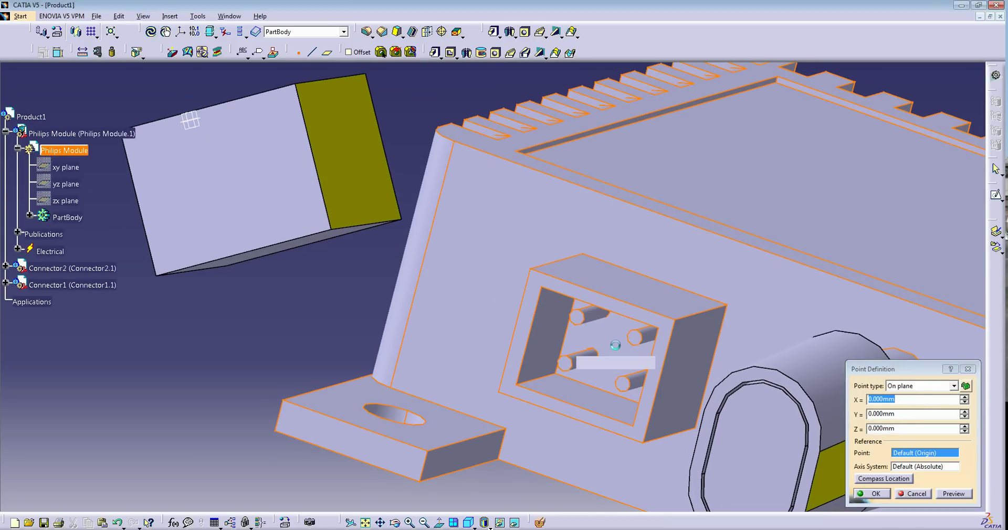
left_click(923, 393)
left_click(907, 427)
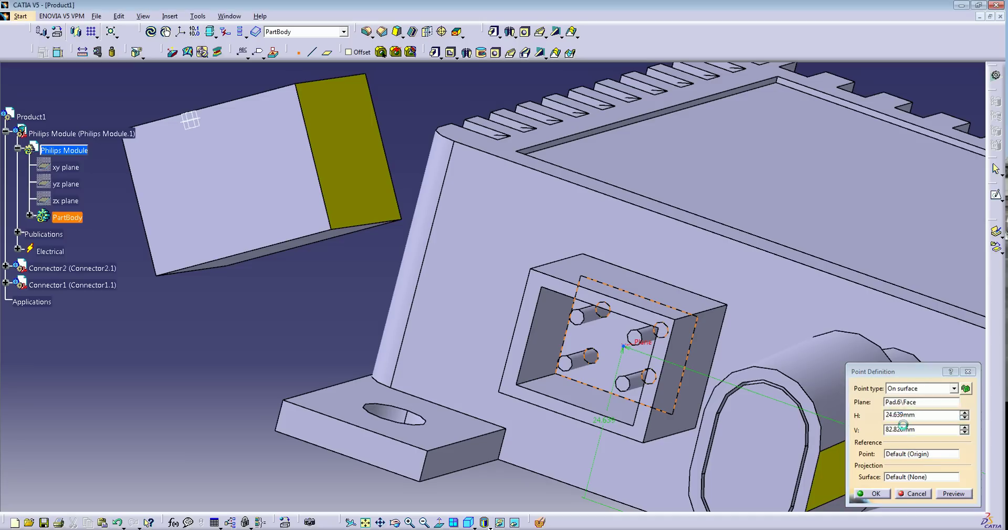
left_click(625, 345)
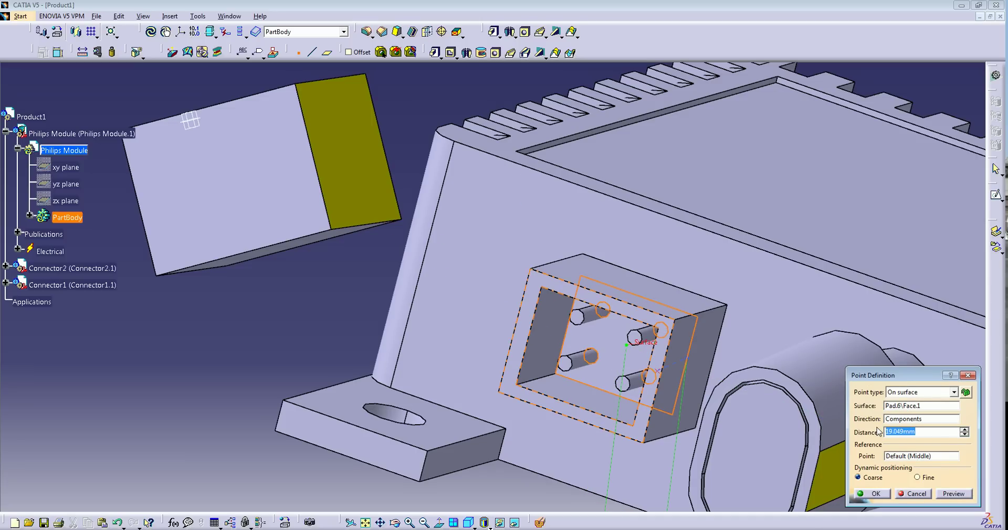
type("0")
left_click(953, 494)
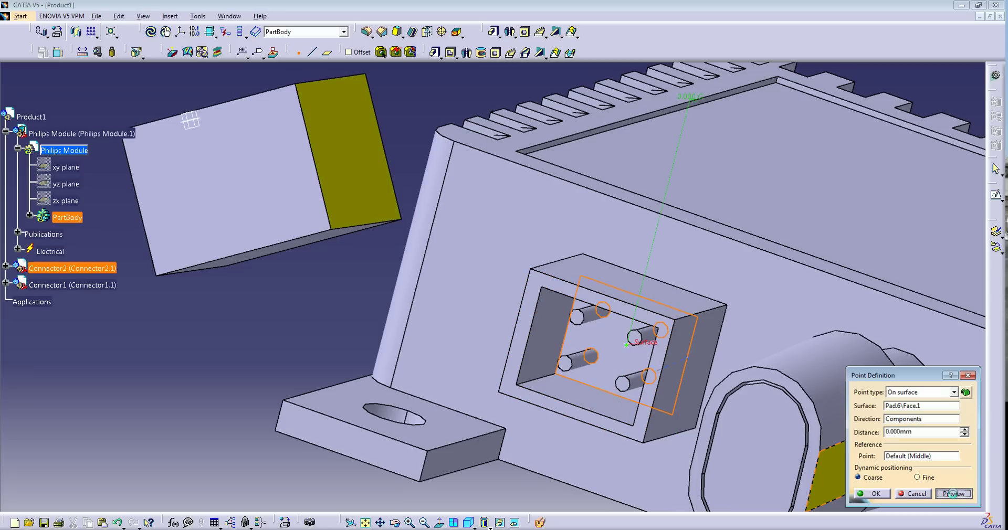
left_click(875, 494)
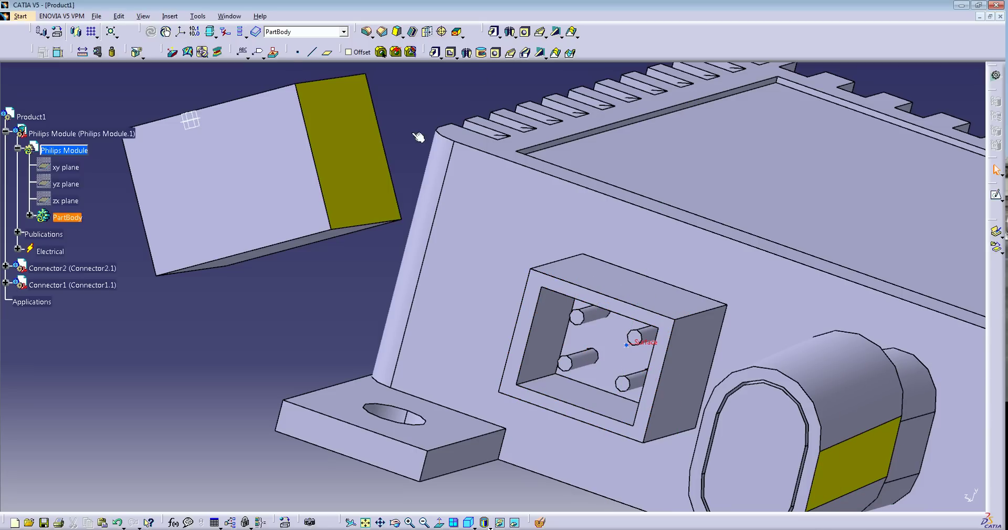
- Start an axis system with its origin at the socket's centre point and its reversed X axis along the socket floor's upper edge
left_click(119, 16)
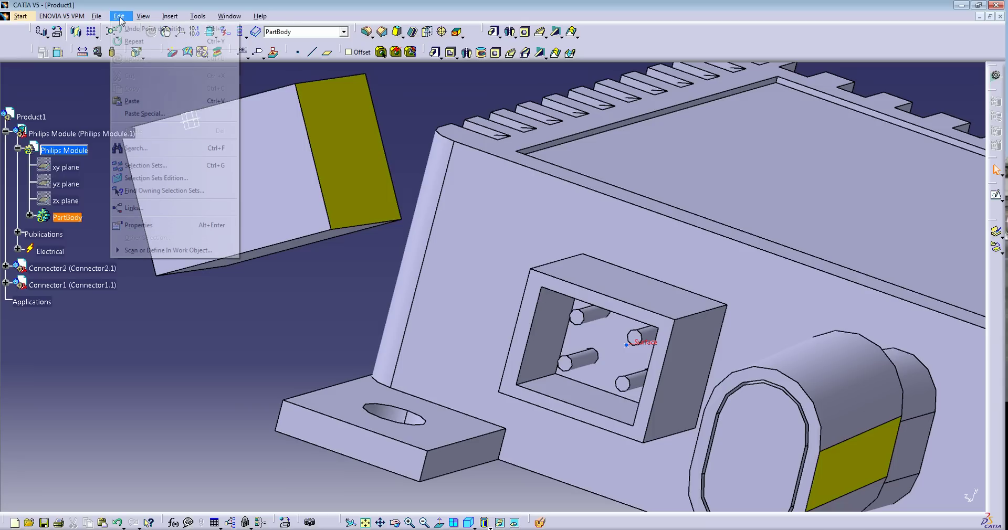
mouse_move(143, 17)
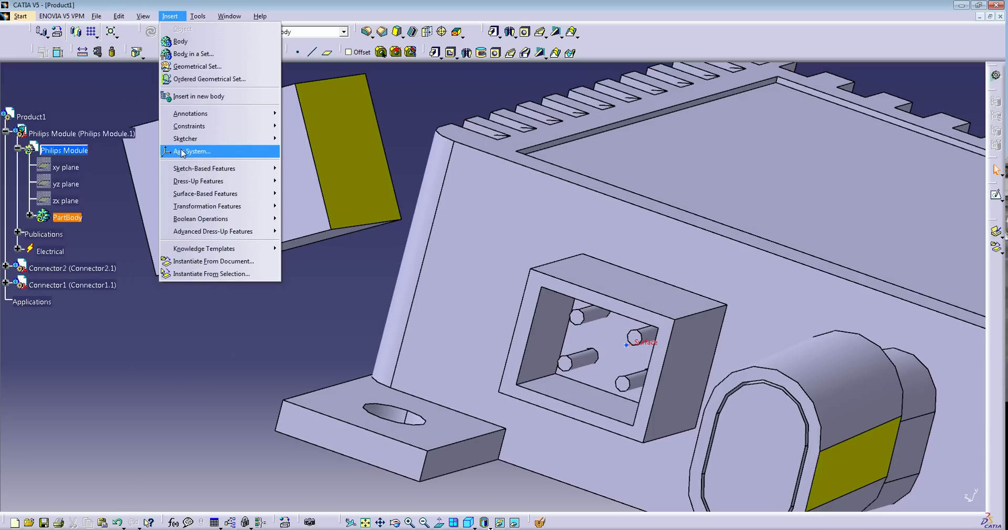
left_click(194, 151)
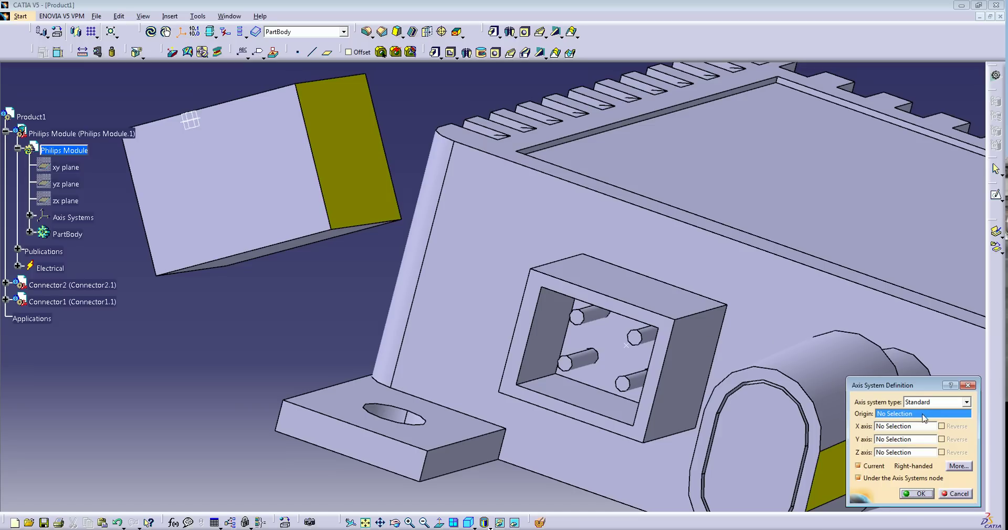
left_click(627, 345)
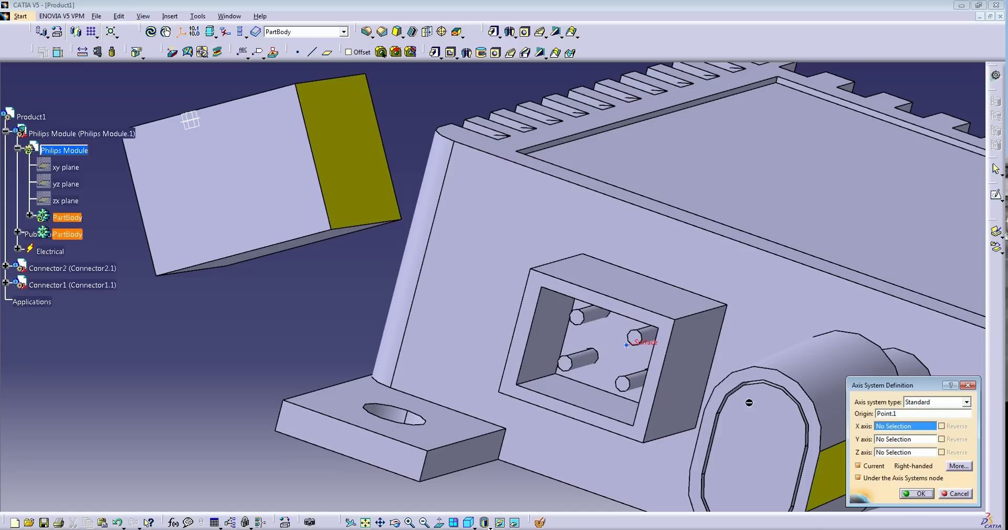
middle_click_drag(619, 333, 644, 234)
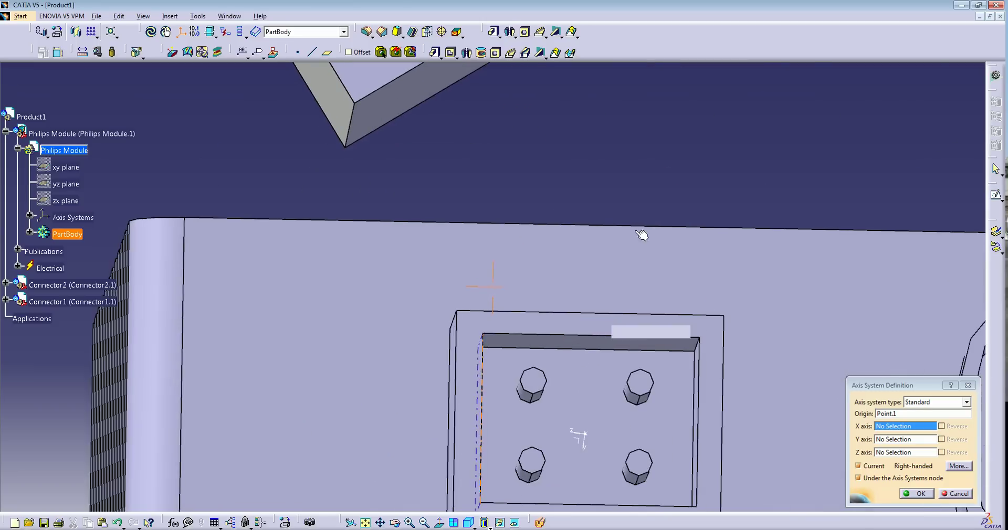
left_click(617, 355)
middle_click_drag(614, 357, 587, 403)
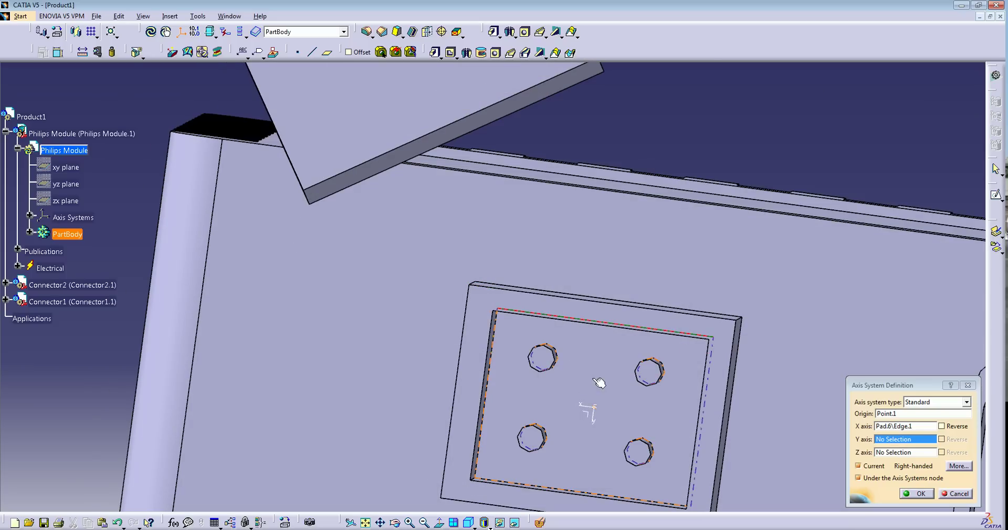
left_click(586, 408)
mouse_move(624, 419)
middle_mouse_down()
mouse_move(623, 464)
mouse_move(618, 411)
middle_mouse_up()
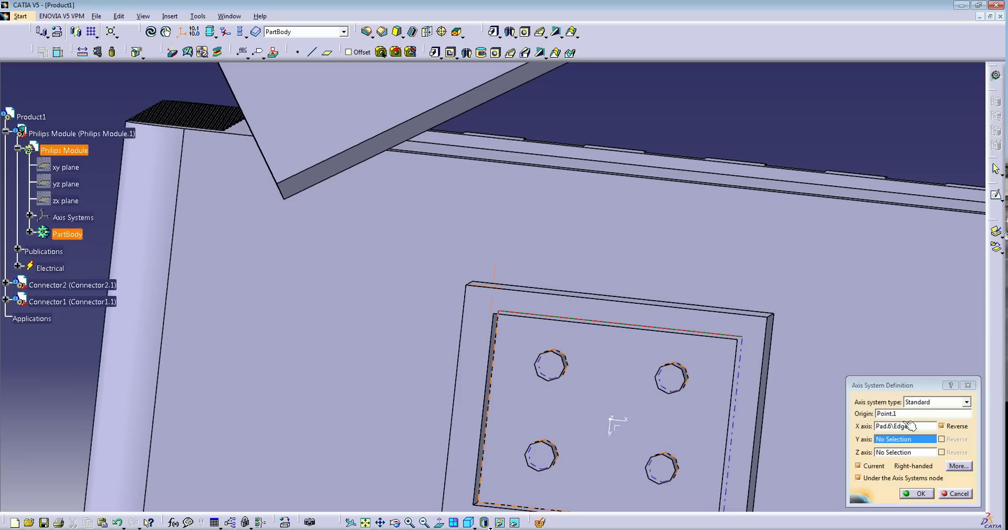
- Align the axis system's Y axis with the socket floor's vertical edge and complete it without a Z axis selection
middle_click_drag(690, 400, 776, 385)
middle_click_drag(630, 367, 309, 315)
left_click(441, 280)
middle_click_drag(603, 285, 580, 373)
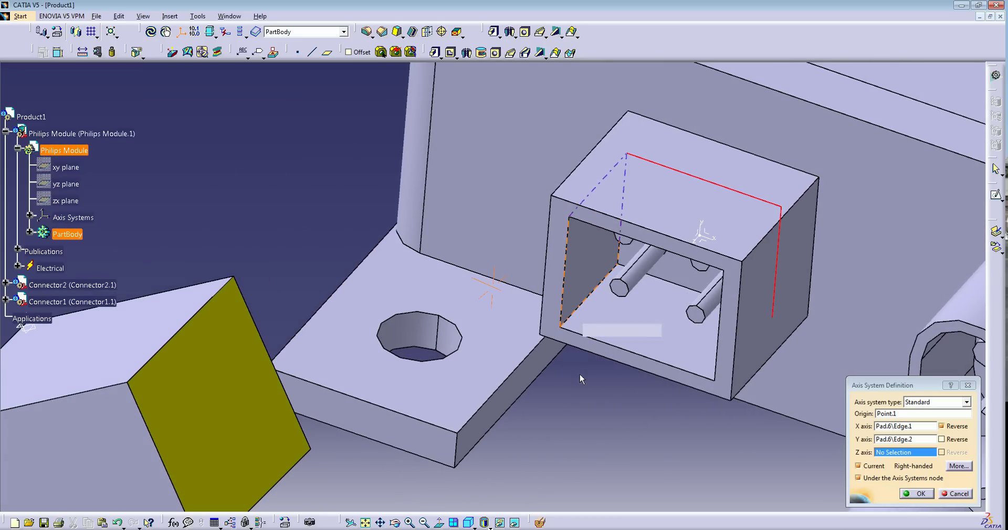
left_click(917, 492)
- Switch to the Electrical Assembly Design workbench and start a cavity definition with the rectangular socket's inner floor face as representation
scroll(503, 340, "down", 5)
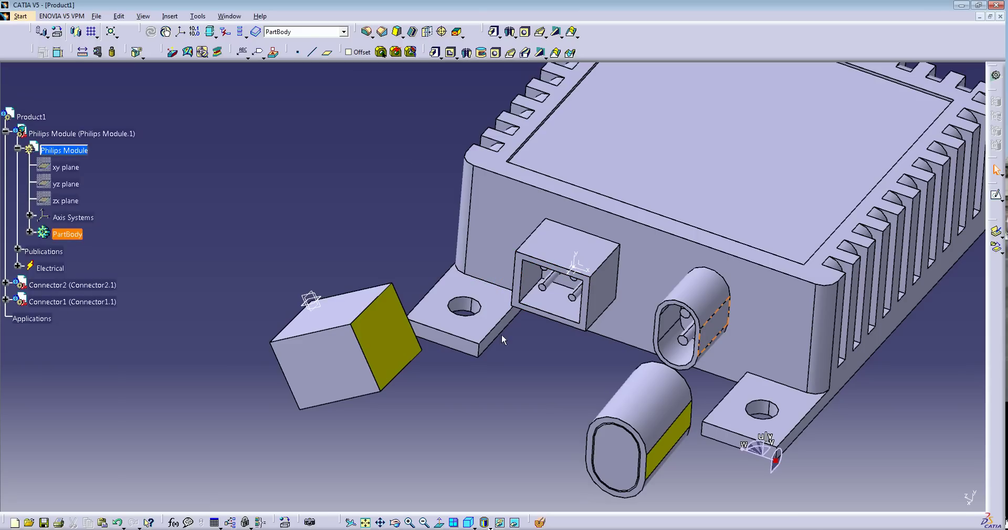
left_click(993, 72)
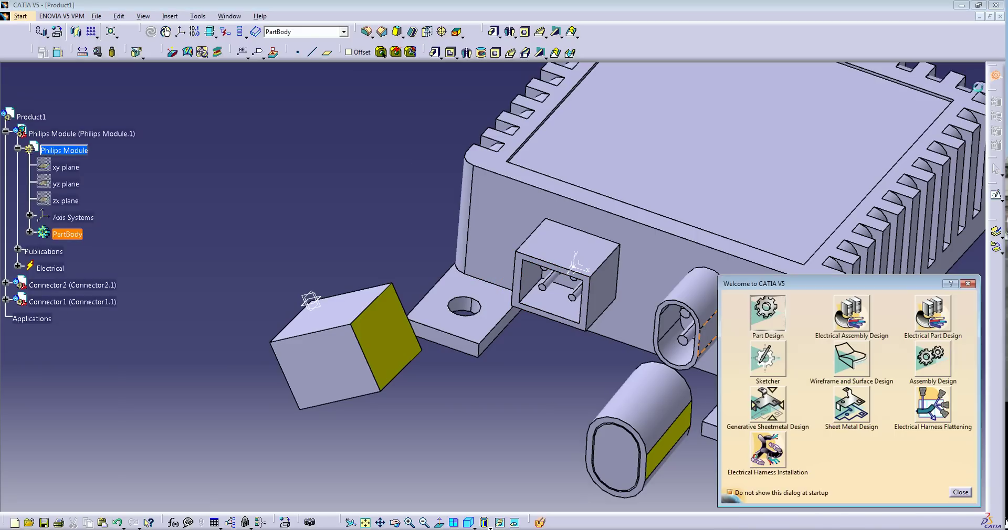
left_click(845, 312)
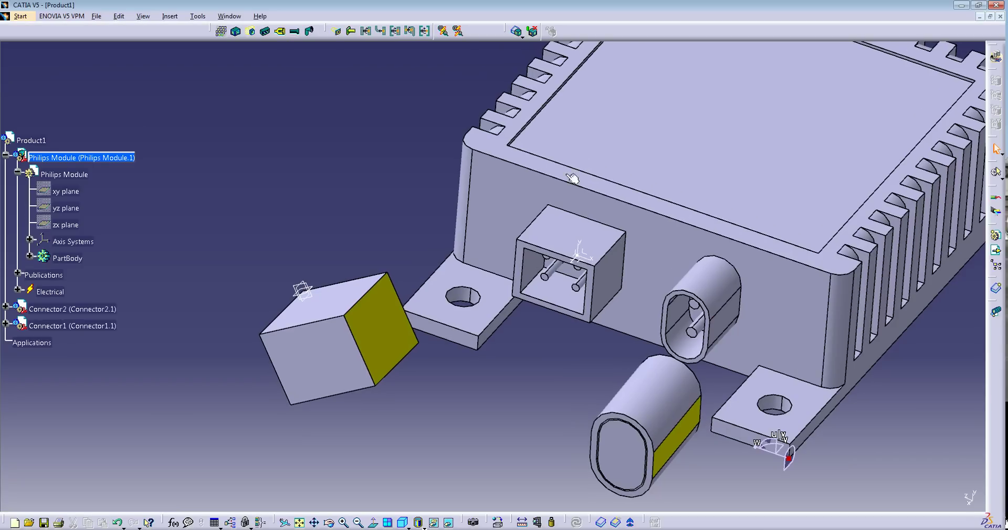
left_click(338, 31)
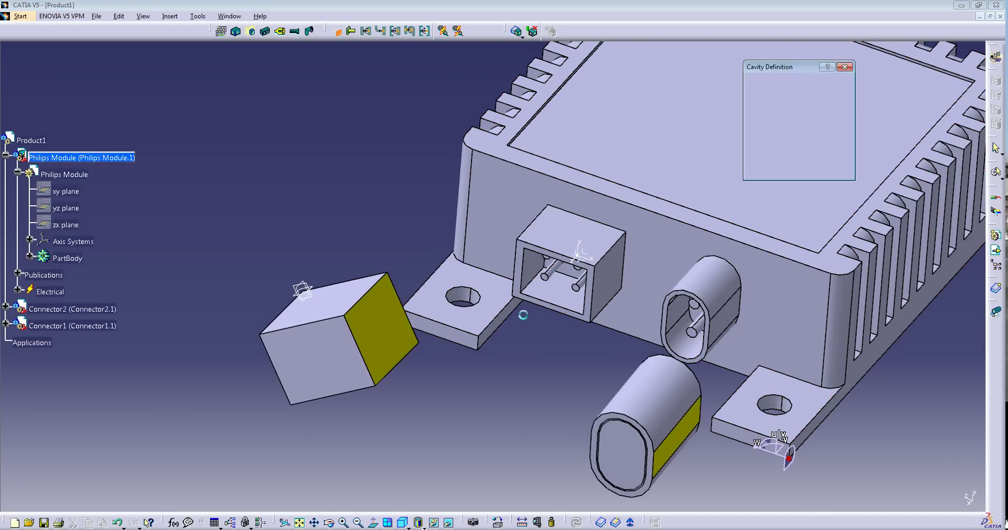
middle_click_drag(524, 315, 589, 193)
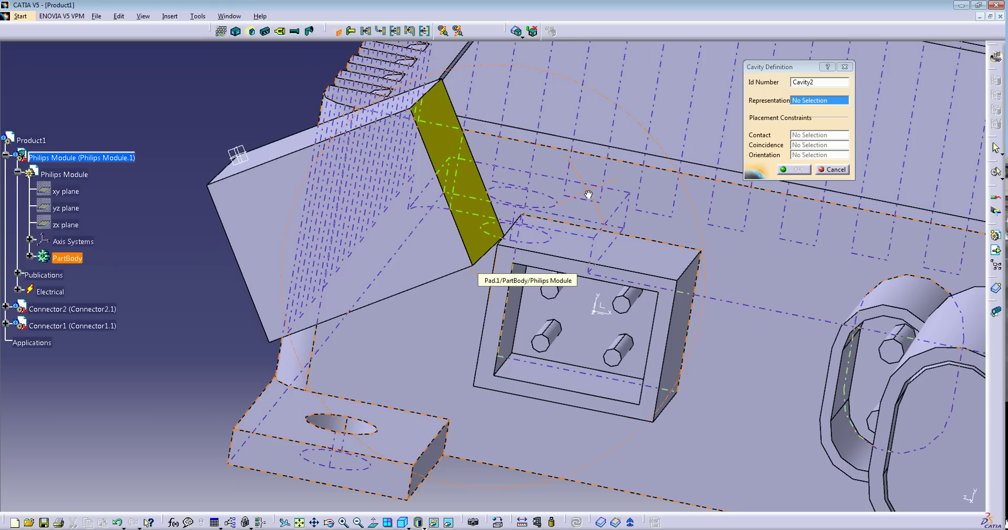
left_click(605, 338)
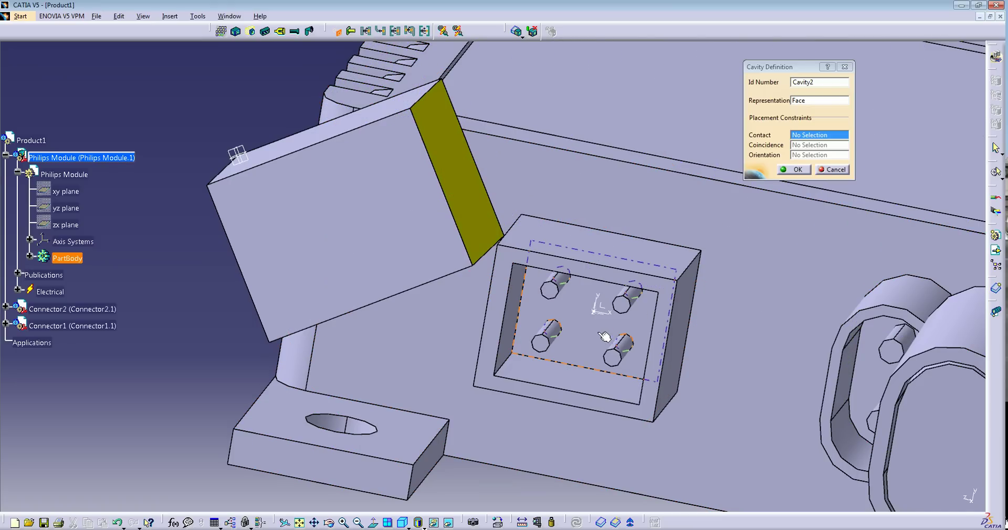
- Constrain the cavity with the socket's centre point as contact, the X axis as coincidence and the axis system for orientation, and complete it
middle_click_drag(598, 318, 656, 307)
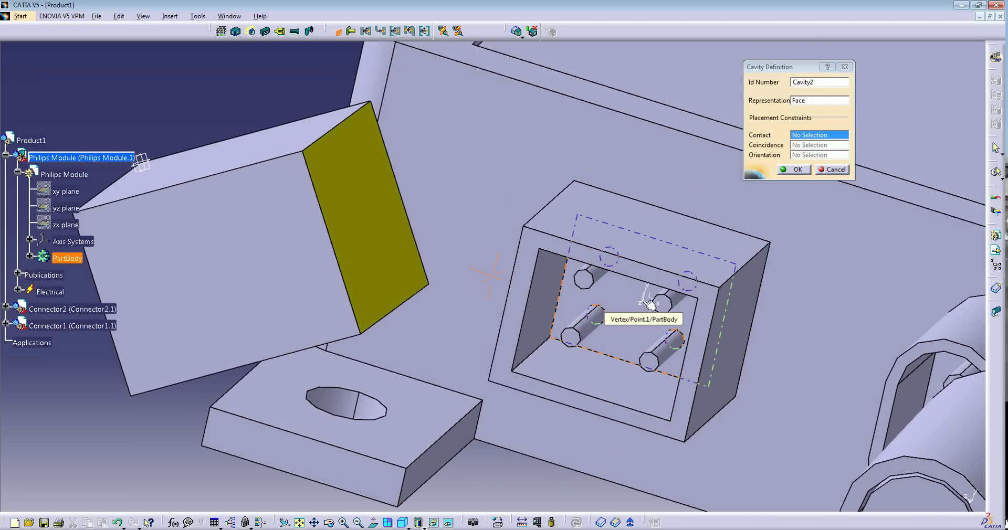
left_click(649, 304)
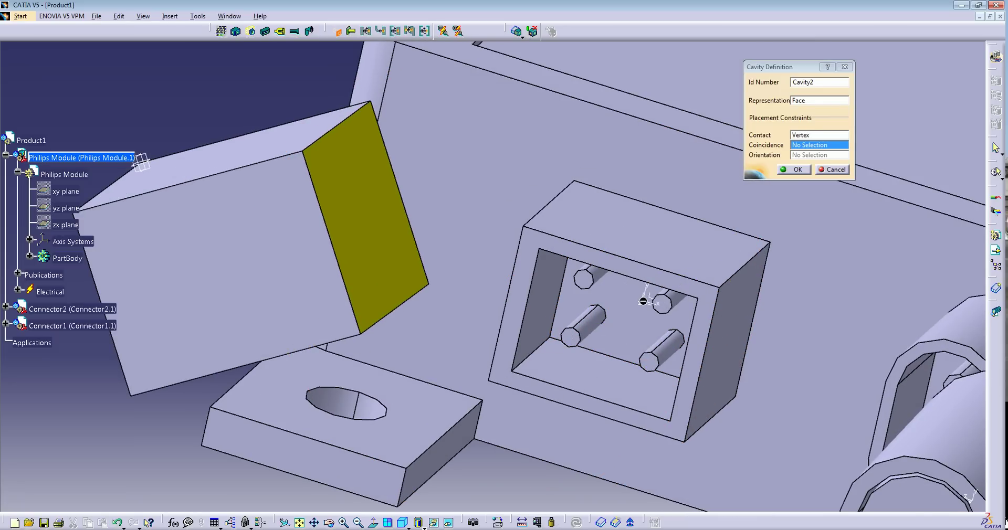
middle_click_drag(607, 318, 627, 311)
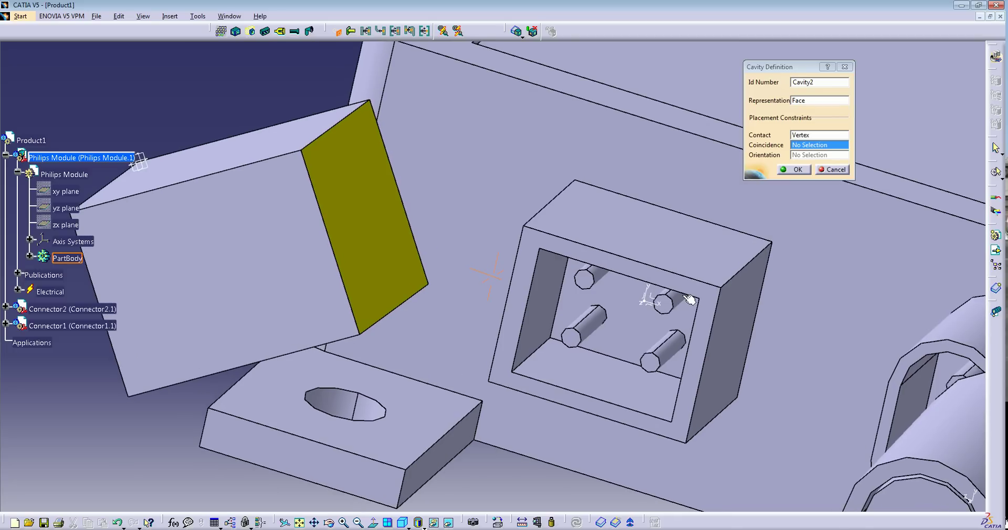
left_click(659, 306)
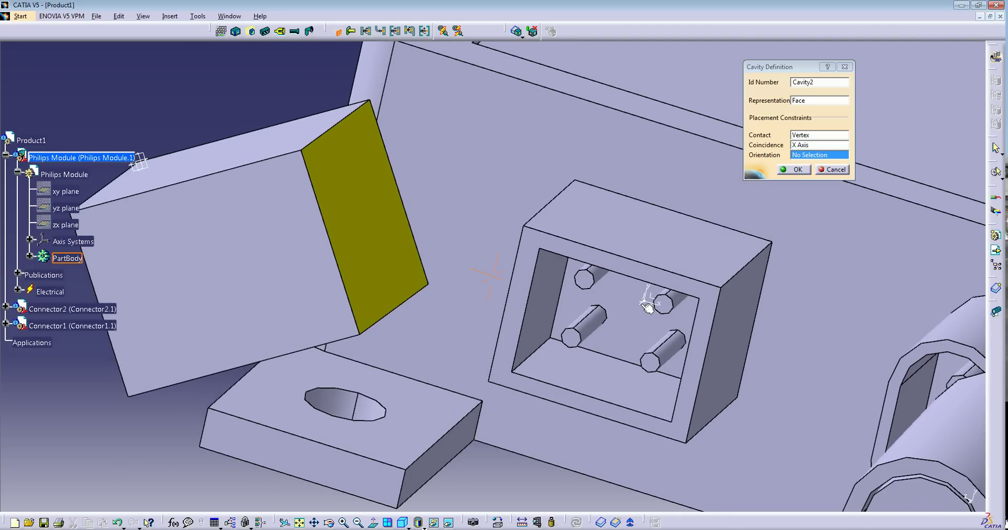
left_click(641, 303)
left_click(794, 169)
- Expand the Philips Module's Electrical node and check its cavities against the sockets
middle_click_drag(519, 256, 461, 374)
scroll(466, 338, "down", 1)
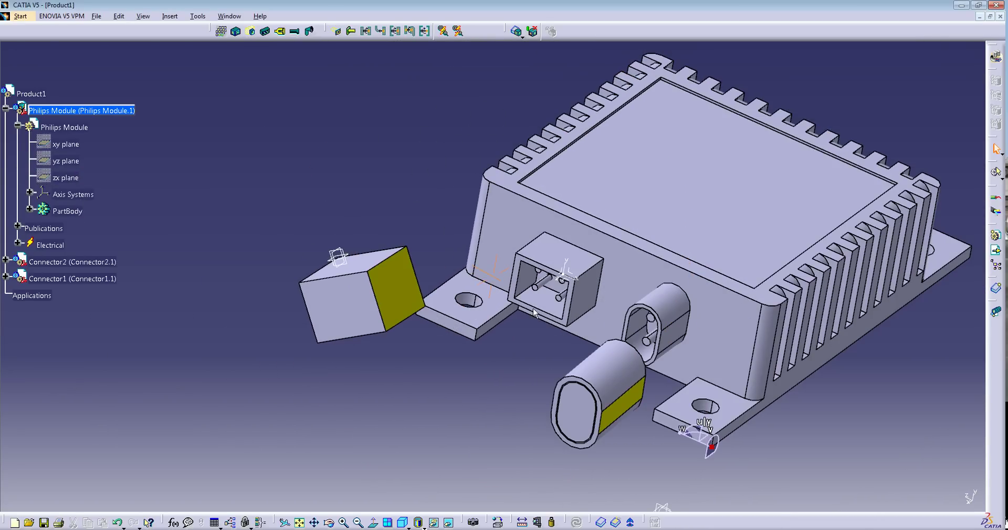
left_click(18, 243)
middle_click_drag(115, 208, 123, 205)
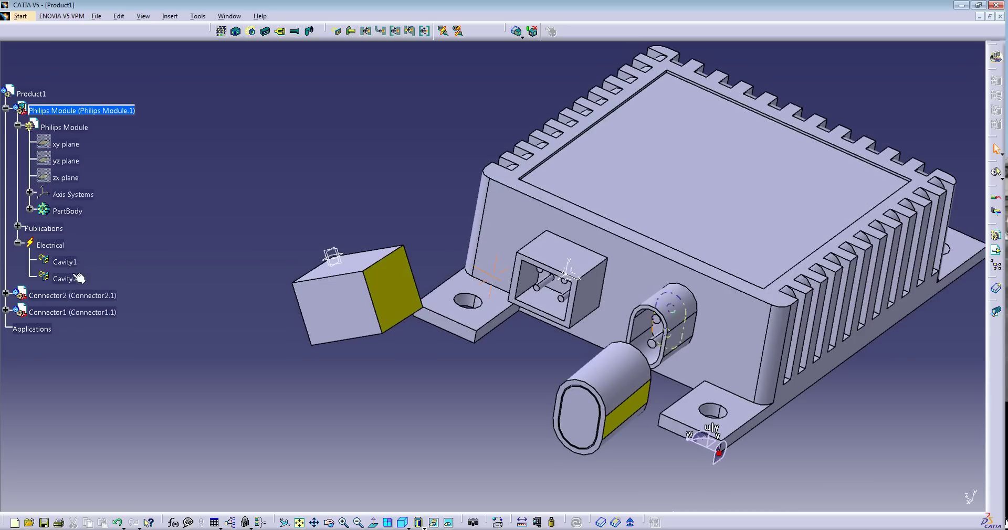
- Try to define the oval part as an electrical connector while the Philips Module is the active product
middle_click_drag(491, 407, 322, 420)
middle_click_drag(375, 398, 400, 211)
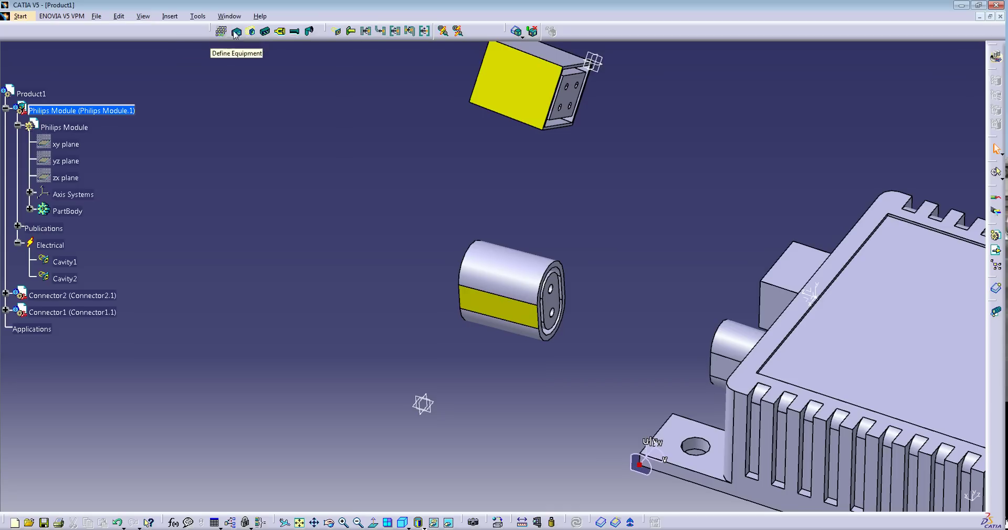
left_click(267, 31)
middle_click_drag(495, 279, 496, 284, "ctrl")
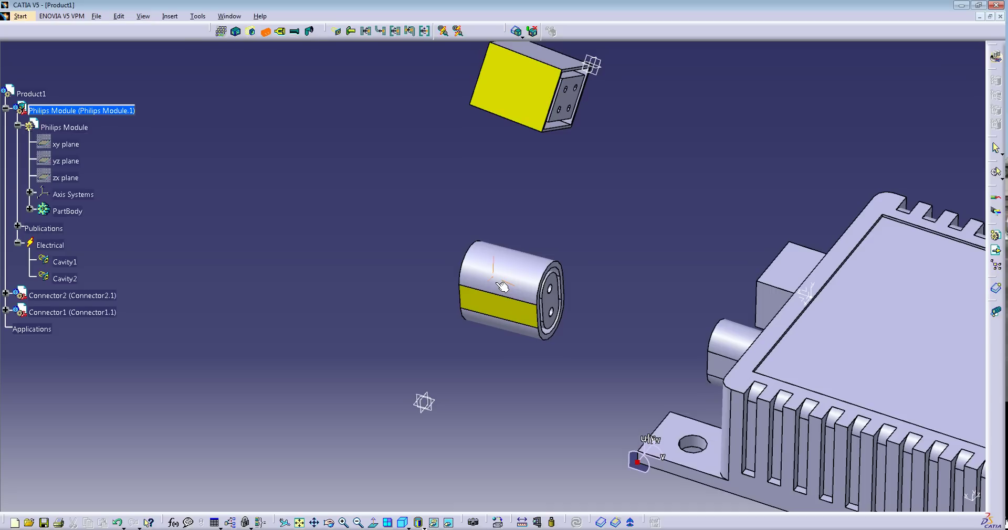
left_click(502, 286)
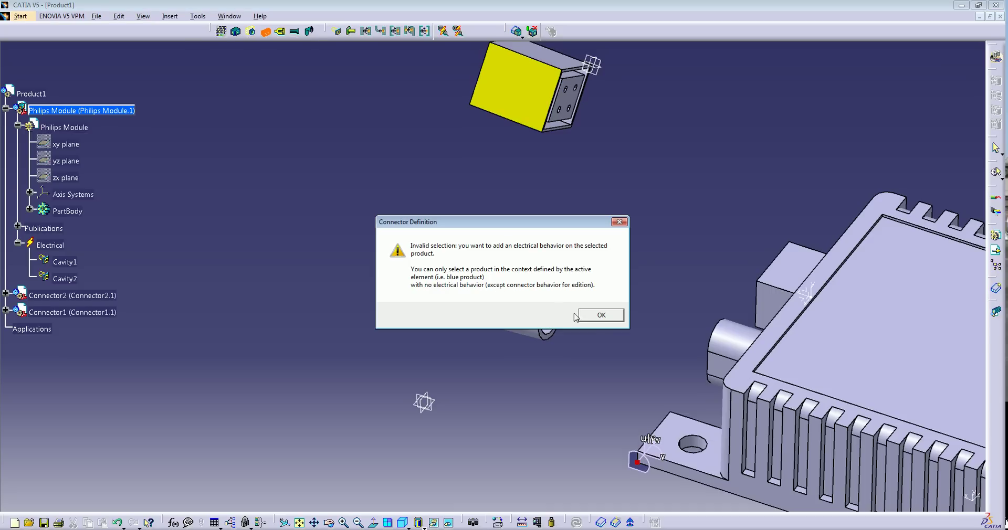
left_click(605, 319)
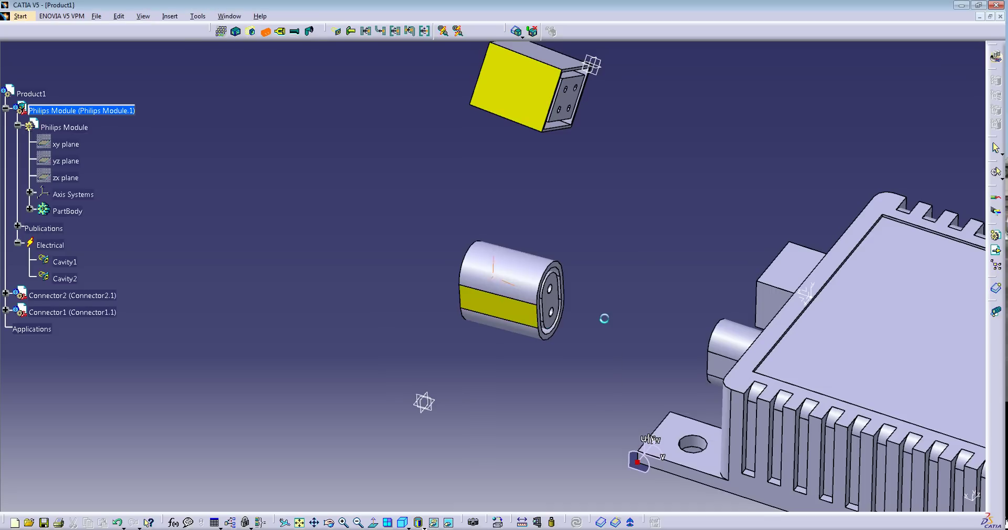
middle_click_drag(424, 305, 423, 302, "ctrl")
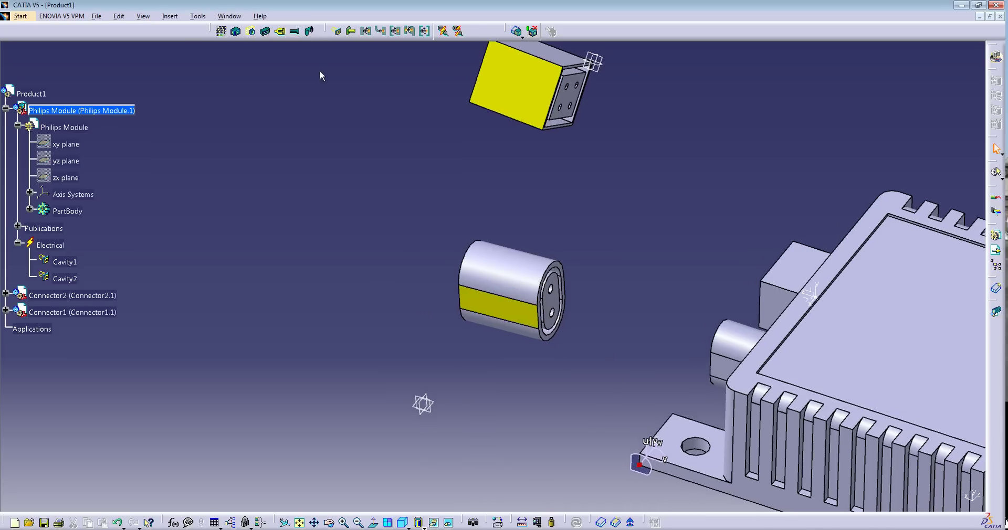
left_click(266, 31)
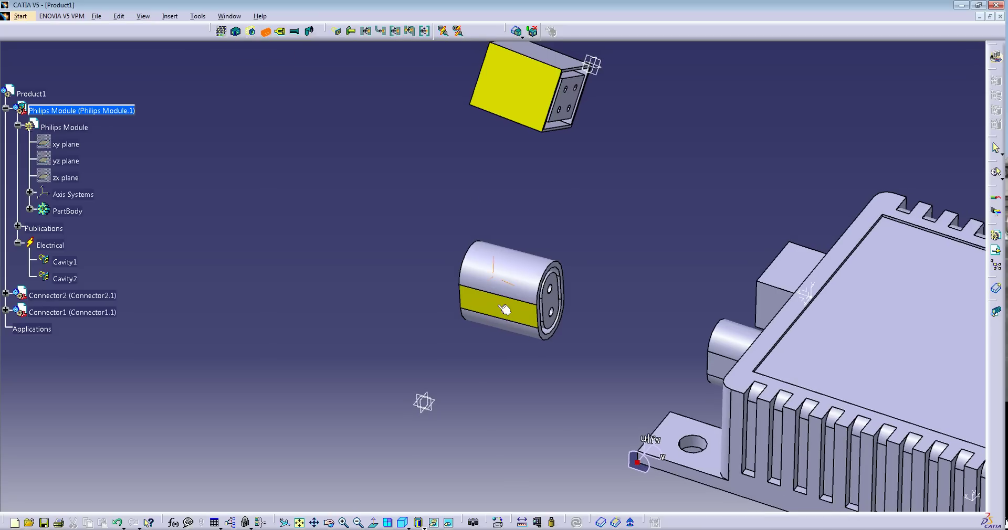
left_click(498, 305)
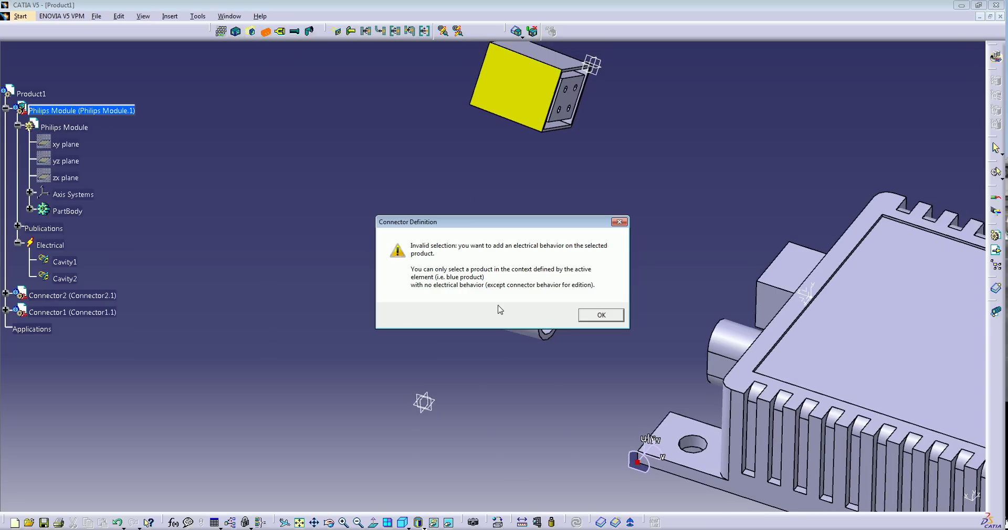
left_click(601, 315)
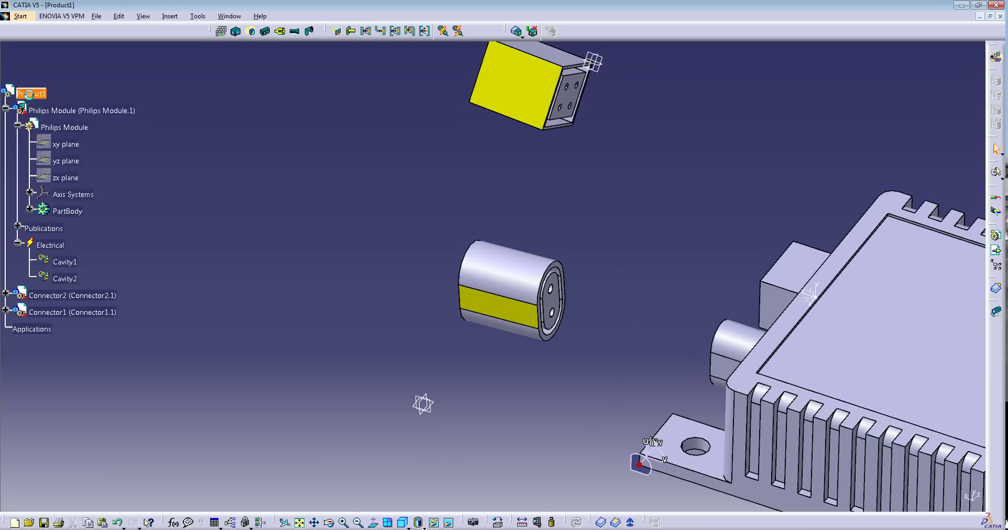
- Define the oval part as a Single Insert Connector with part number Connector2 and 0 terminations
left_click(266, 32)
left_click(529, 282)
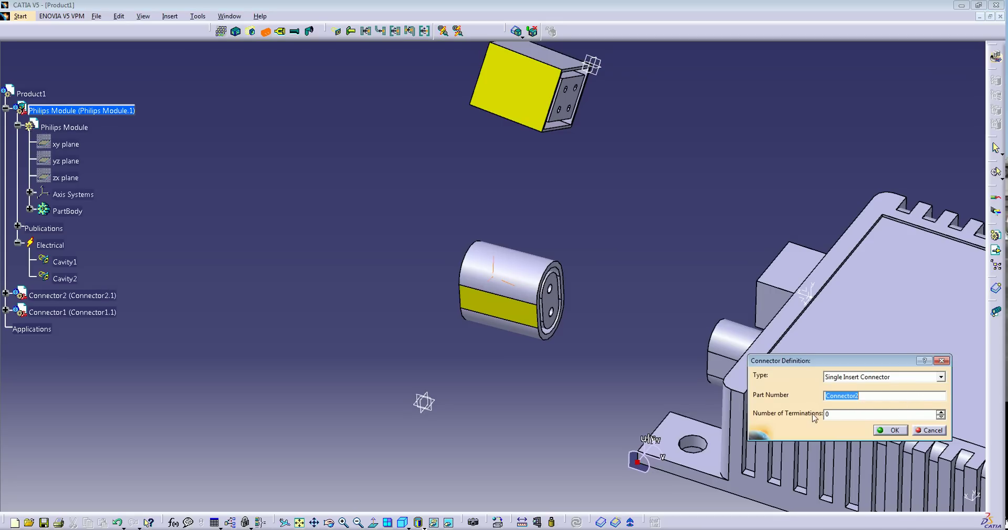
left_click(861, 415)
left_click(895, 432)
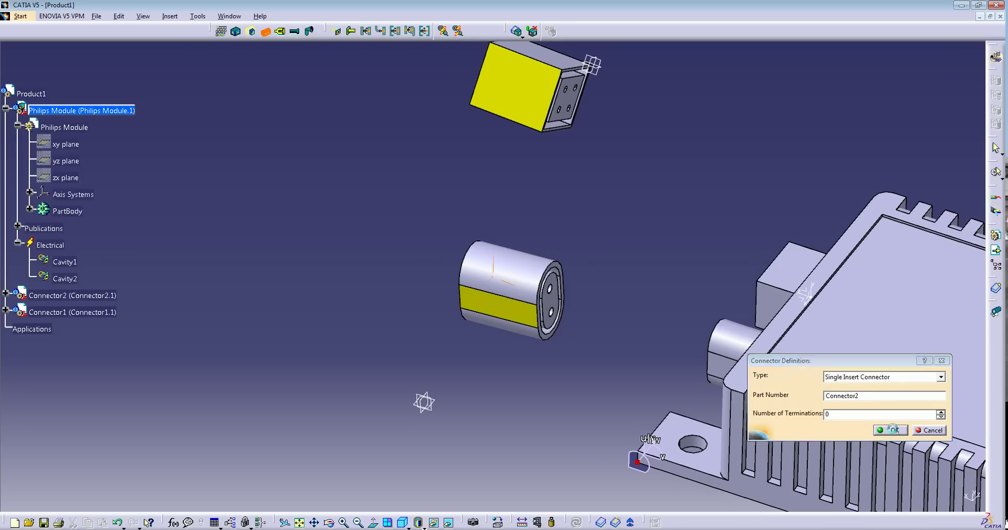
middle_click_drag(490, 344, 495, 404)
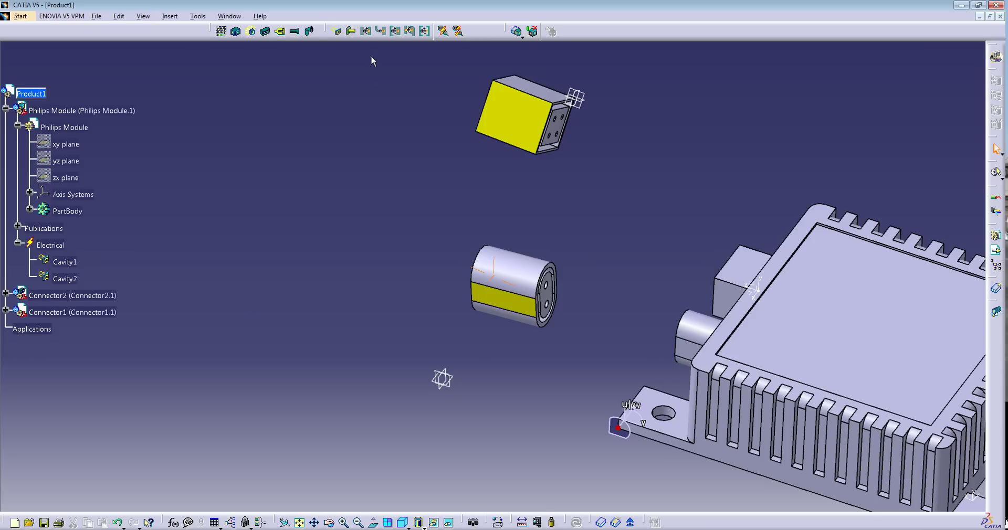
- Start a cavity connection point on the oval connector, using its inner face with the pin holes as representation
left_click(395, 32)
middle_click_drag(546, 357, 440, 86)
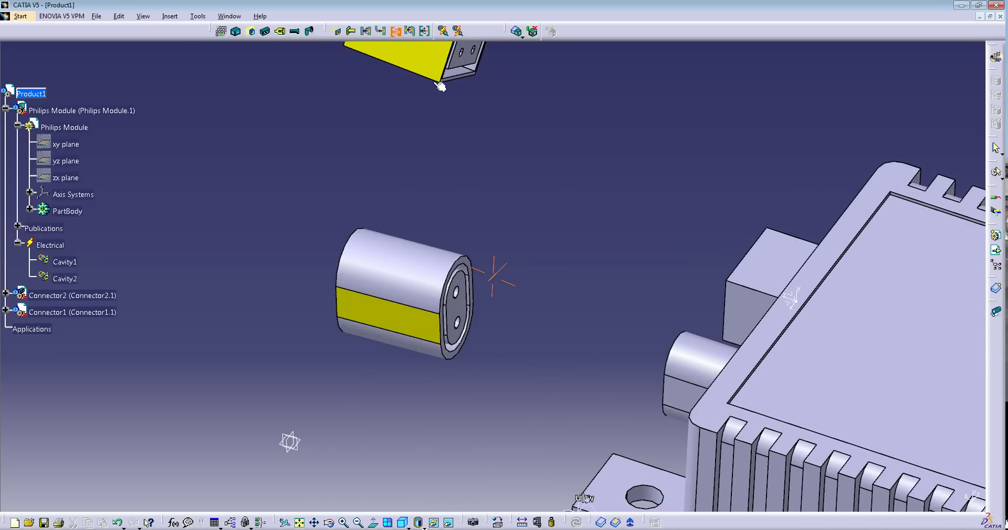
left_click(422, 268)
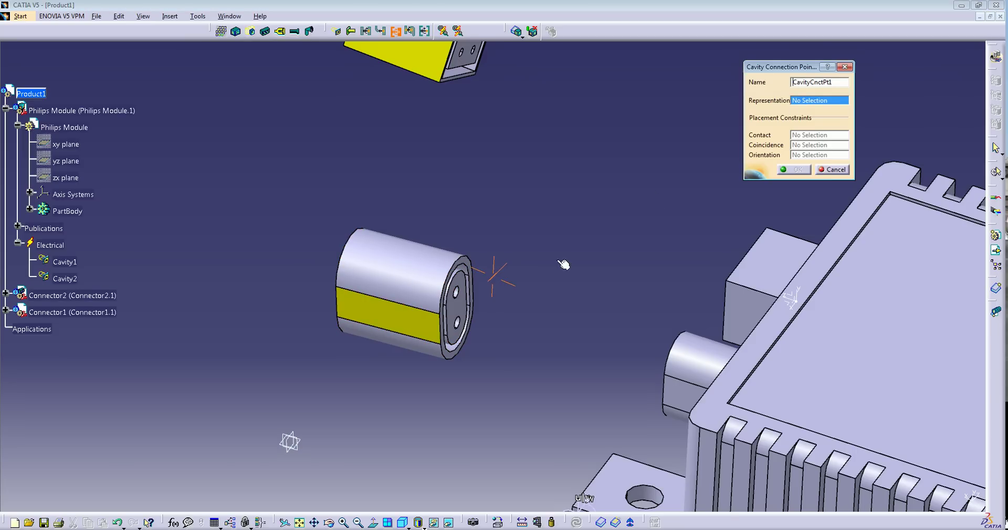
left_click(463, 309)
middle_click_drag(479, 326, 717, 279)
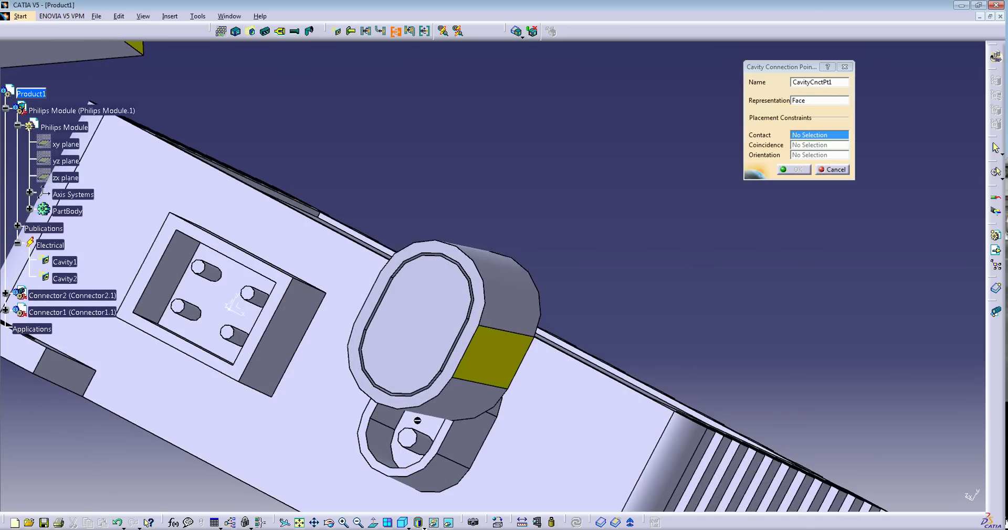
middle_click_drag(502, 438, 704, 455)
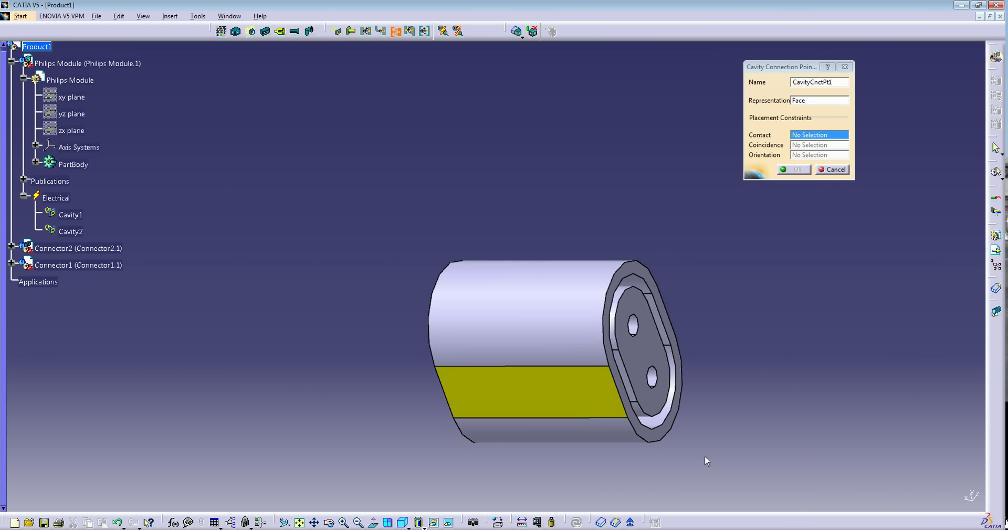
- Constrain the connection point with the pin-hole face as contact and the upper hole's axis as coincidence, leave orientation unset, and complete it
left_click(650, 349)
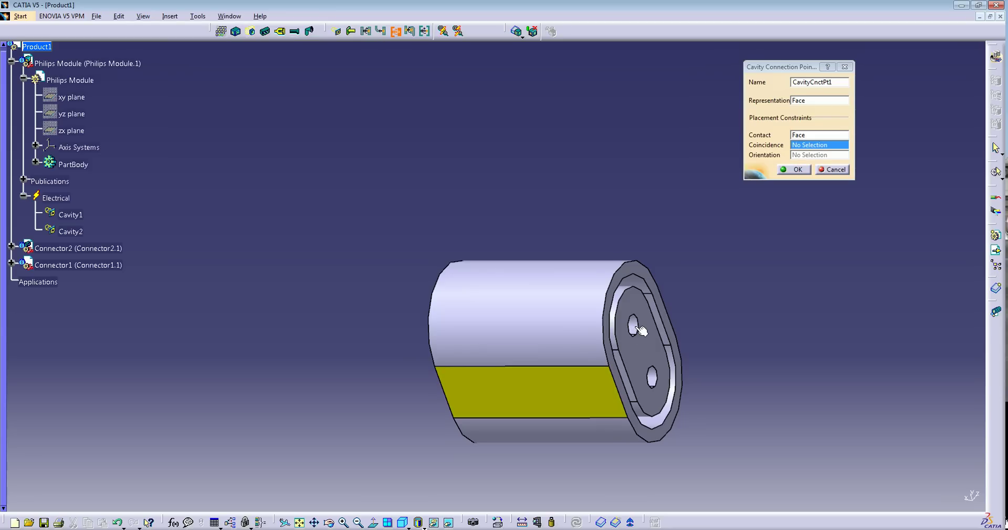
left_click(637, 328)
middle_click_drag(749, 228, 651, 167)
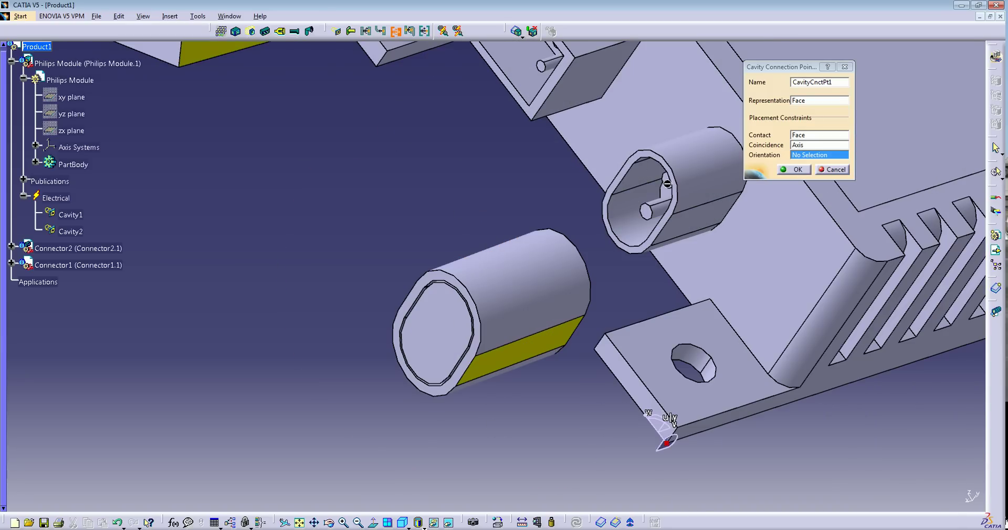
left_click(795, 169)
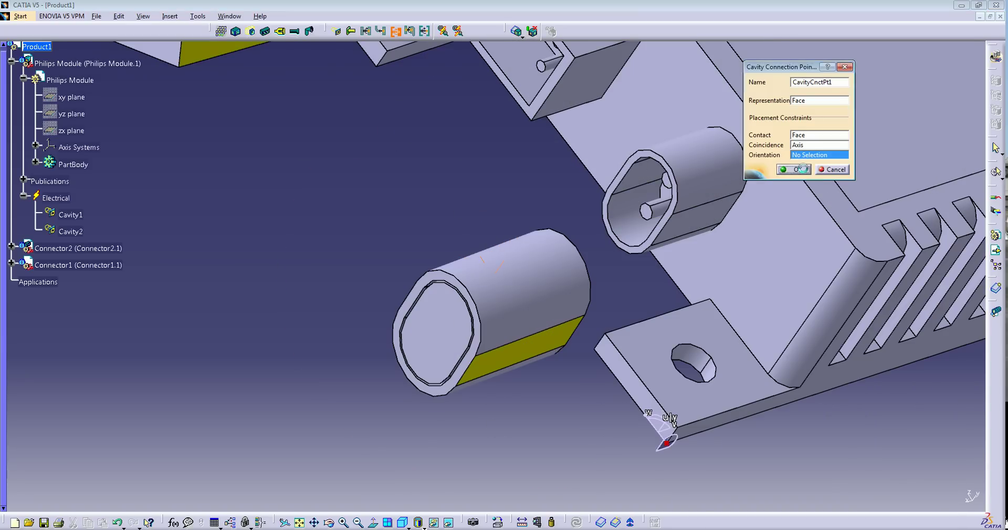
- Expand Connector2 and its Electrical node to check for the cavity connection point
middle_click_drag(473, 192, 506, 376, "ctrl")
middle_click_drag(414, 217, 417, 175, "ctrl")
middle_click_drag(597, 324, 521, 357)
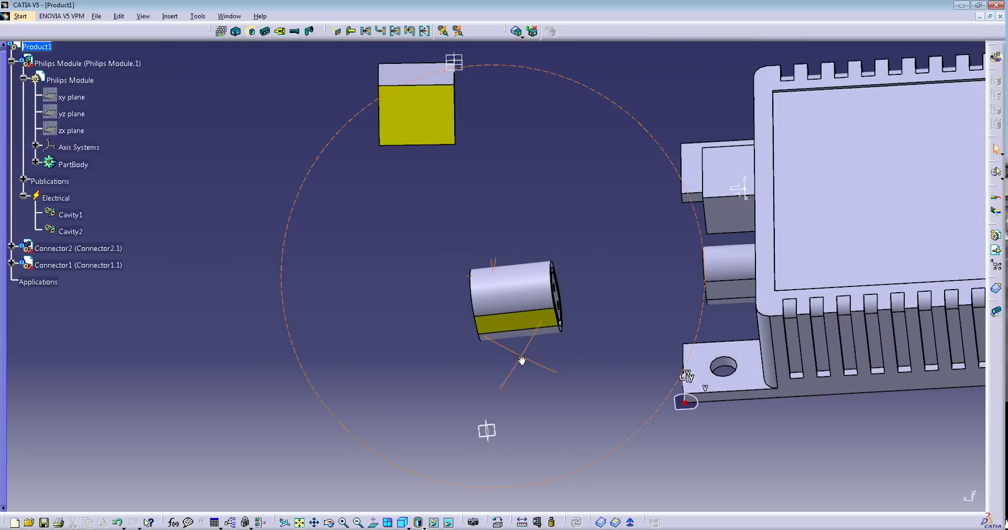
left_click(11, 245)
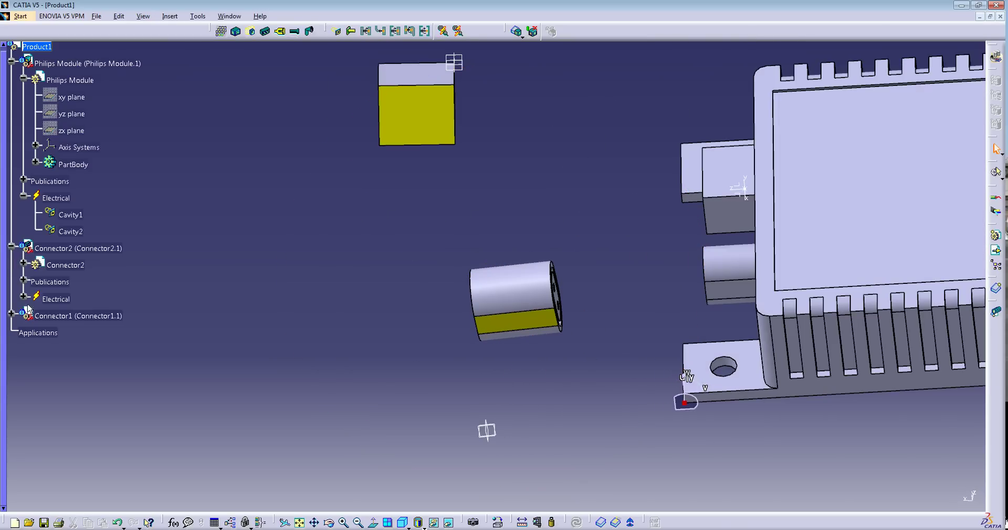
left_click(23, 297)
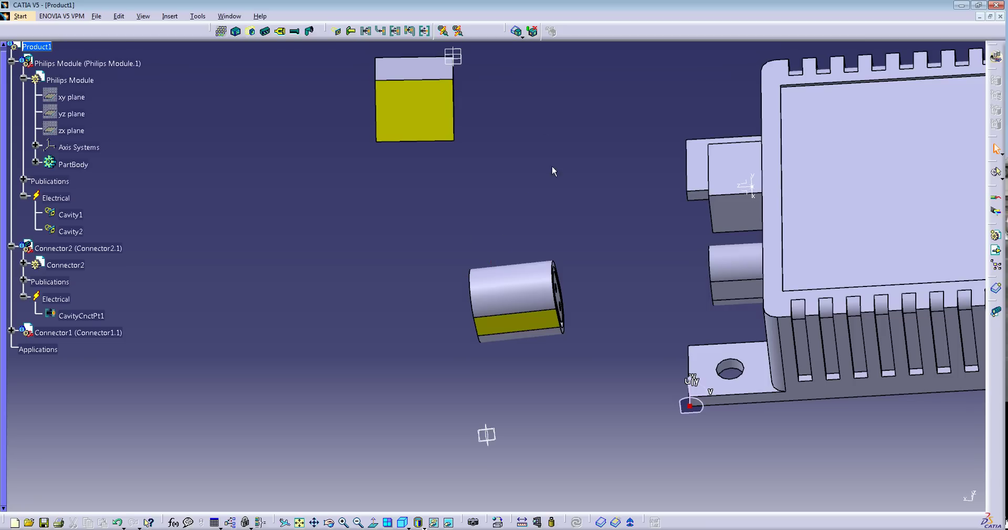
- Connect the oval connector to the Philips Module's oval socket and inspect how it is seated
left_click(445, 32)
left_click(474, 280)
middle_click_drag(474, 279, 656, 246)
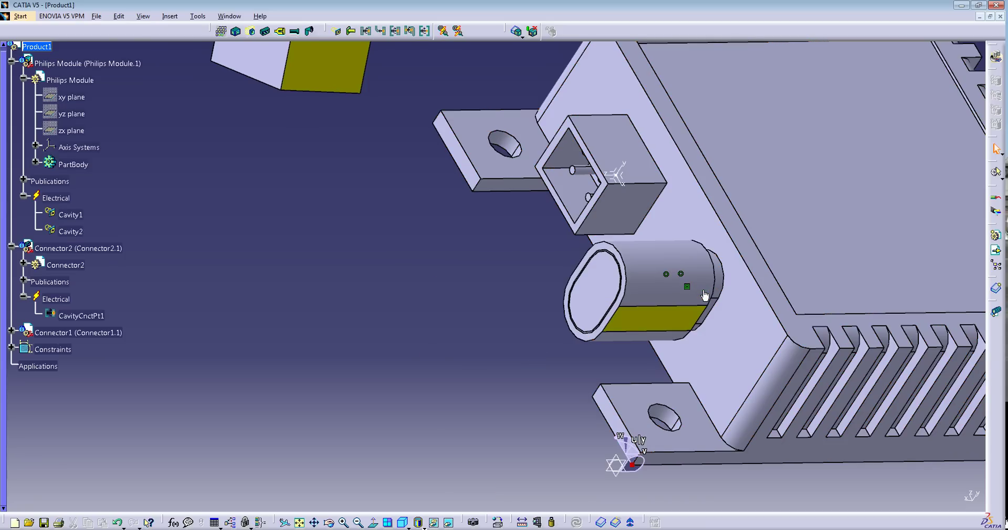
left_click(705, 297)
middle_click_drag(626, 315, 572, 250)
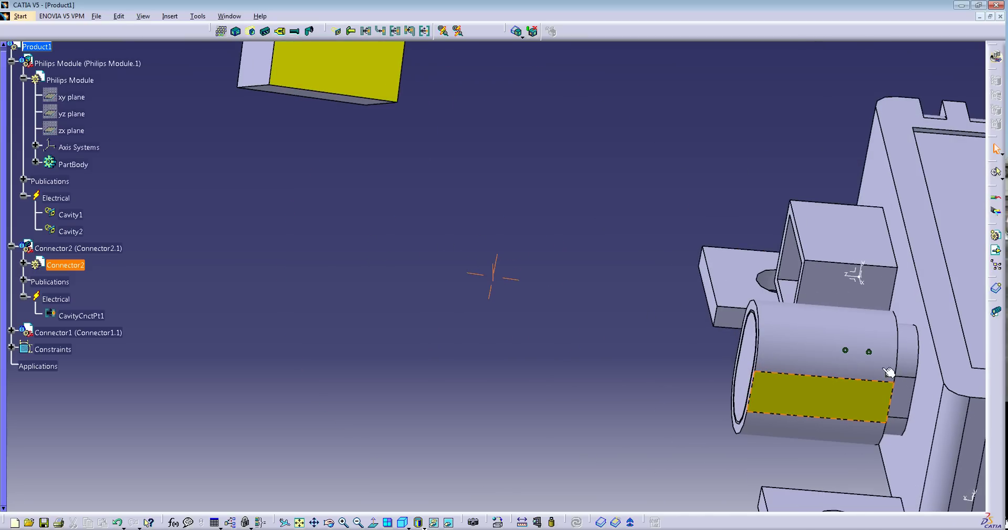
middle_click_drag(855, 392, 772, 413)
middle_click_drag(581, 342, 499, 389)
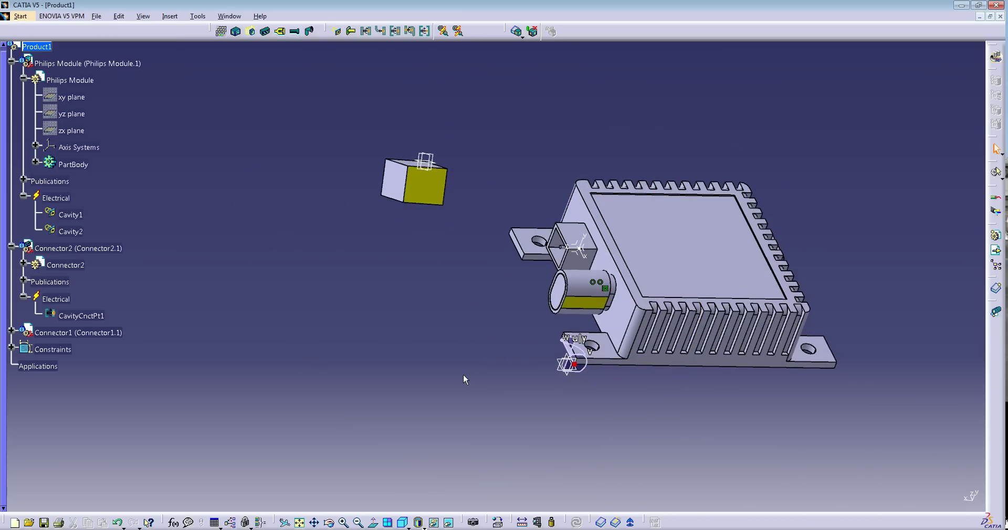
- Move the Philips Module away and rotate it about 58° with the compass, then update the assembly to test the connection
right_click(575, 364)
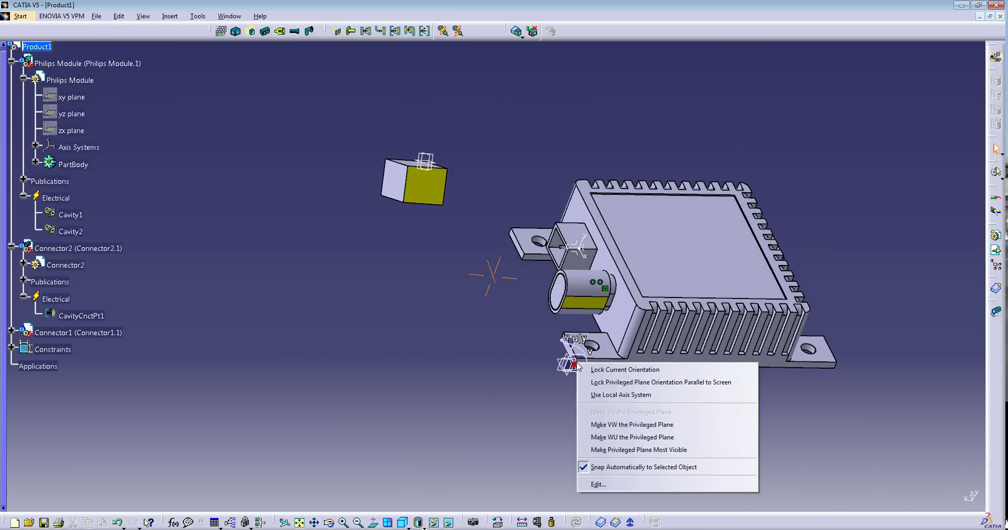
left_click(447, 384)
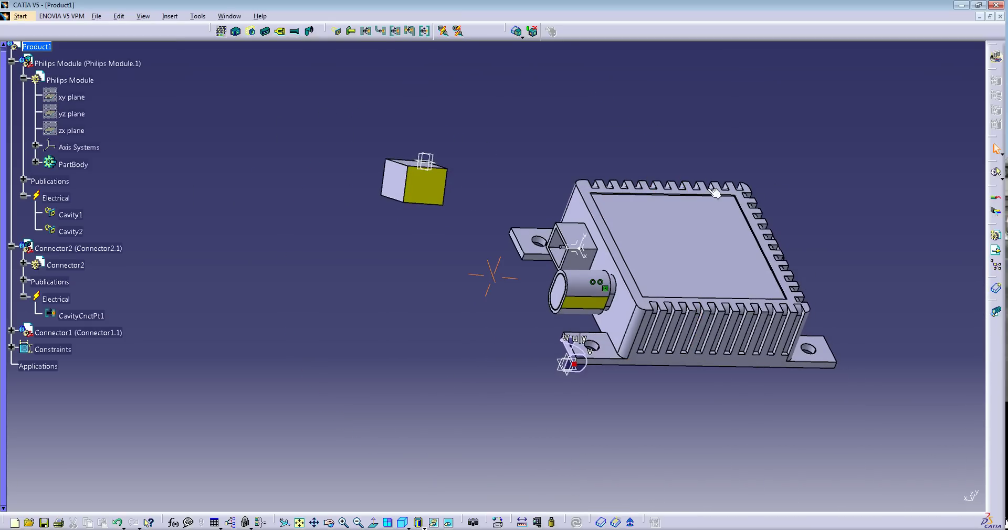
left_click(102, 65)
left_click(505, 327)
middle_click_drag(505, 326, 506, 329)
left_click_drag(573, 375, 645, 397)
left_click_drag(694, 330, 621, 341)
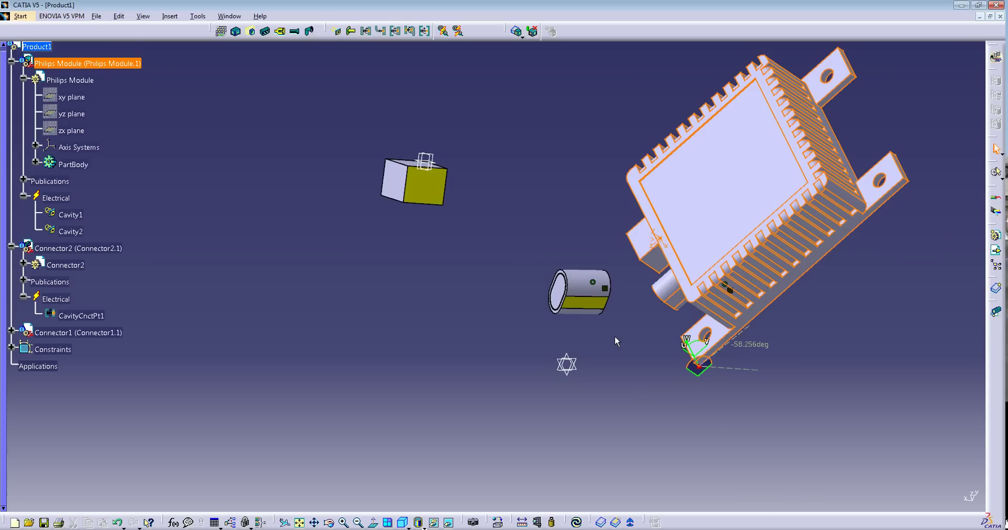
left_click(576, 523)
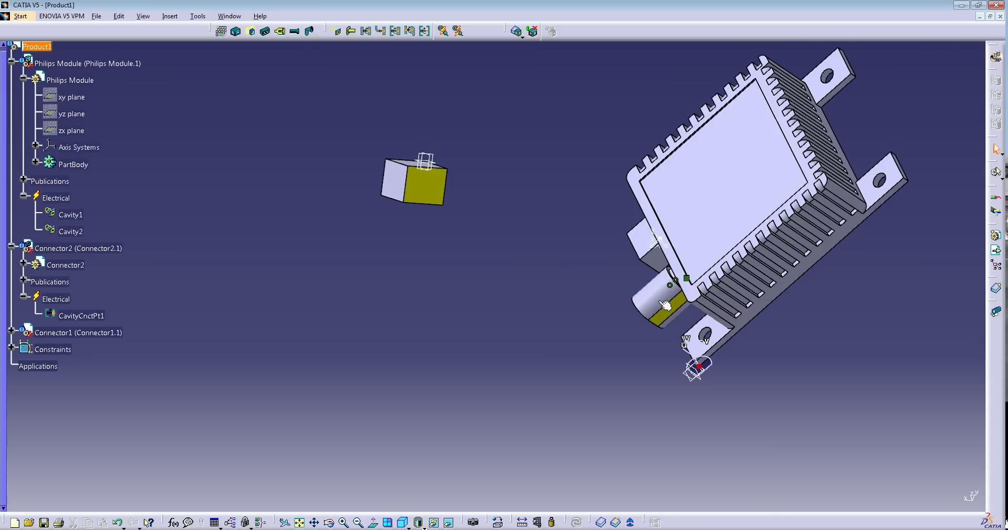
- Undo the assembly update and the Philips Module's move and rotation
middle_click_drag(621, 371, 615, 309, "ctrl")
middle_click_drag(616, 308, 591, 334)
key("ctrl+z")
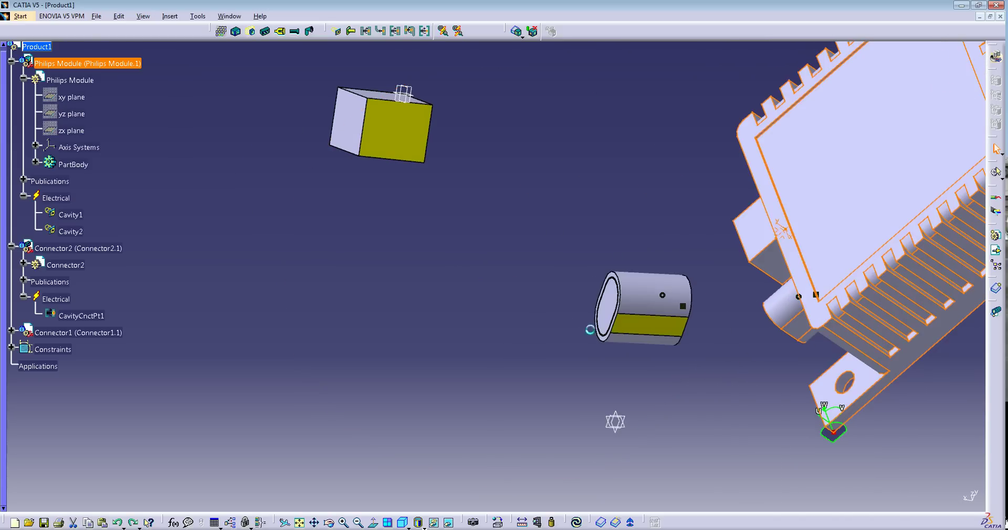
key("ctrl+y")
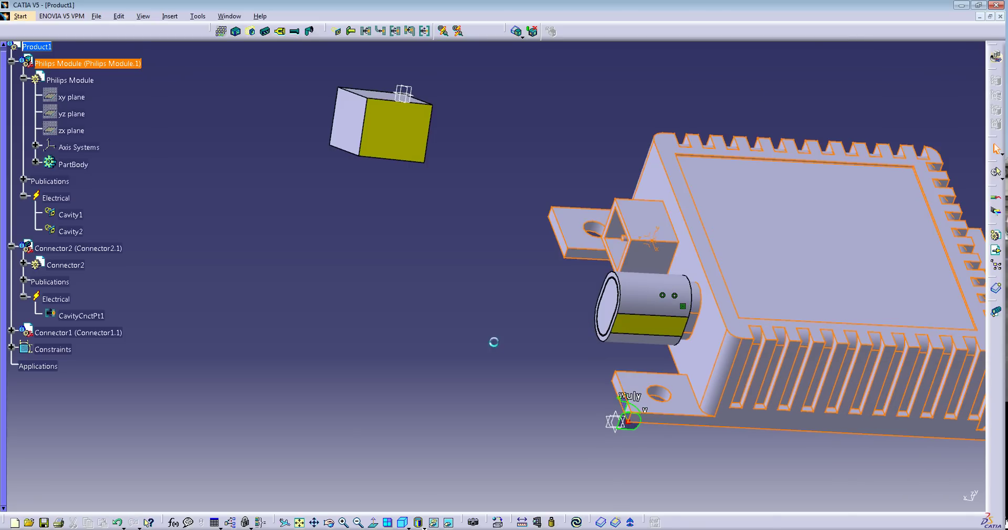
- Collapse Connector2 and activate the rectangular Connector1 part for editing in Part Design
middle_click_drag(470, 286, 516, 290)
middle_click(584, 238)
middle_click_drag(545, 321, 333, 286, "ctrl")
middle_click(346, 155)
mouse_move(483, 365)
middle_mouse_down("ctrl")
mouse_move(483, 329)
mouse_move(504, 367)
mouse_move(557, 380)
mouse_move(486, 378)
middle_mouse_up("ctrl")
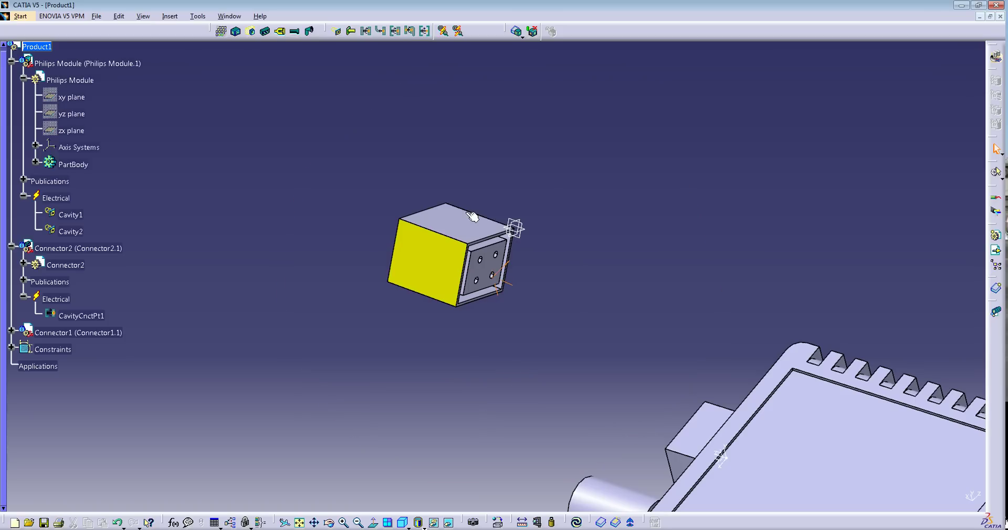
middle_click_drag(497, 296, 562, 280, "ctrl")
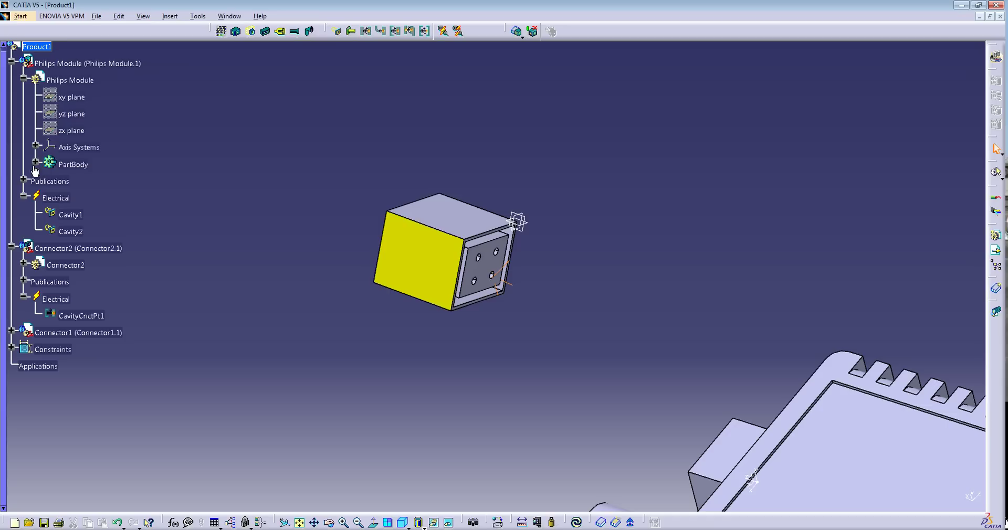
left_click(12, 247)
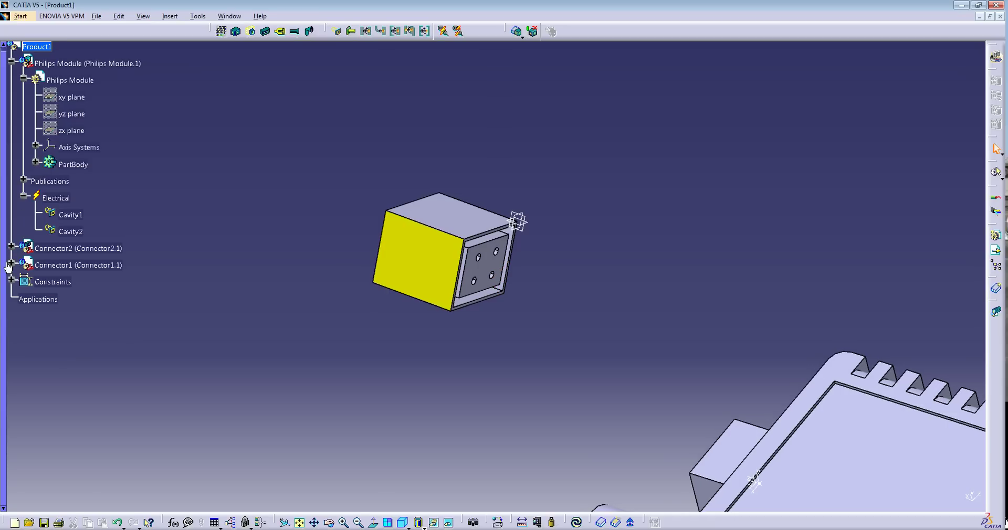
left_click(11, 247)
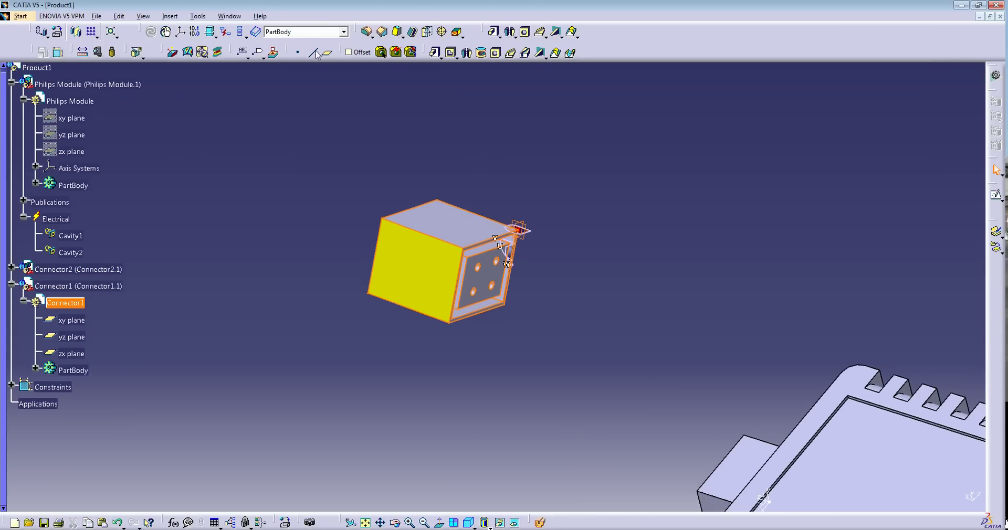
- Create an On surface point at the middle of Connector1's pin-hole face with a distance of 0 mm
left_click(298, 53)
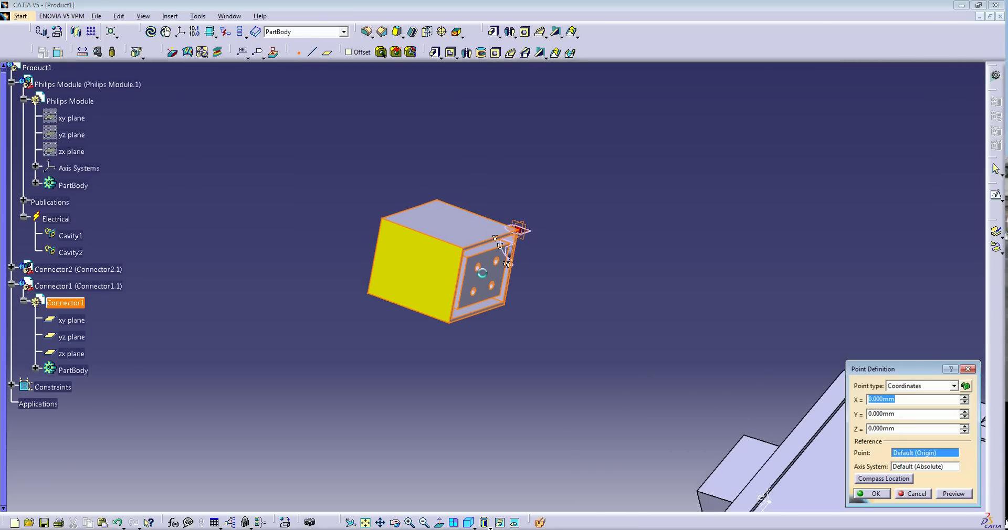
left_click(491, 278)
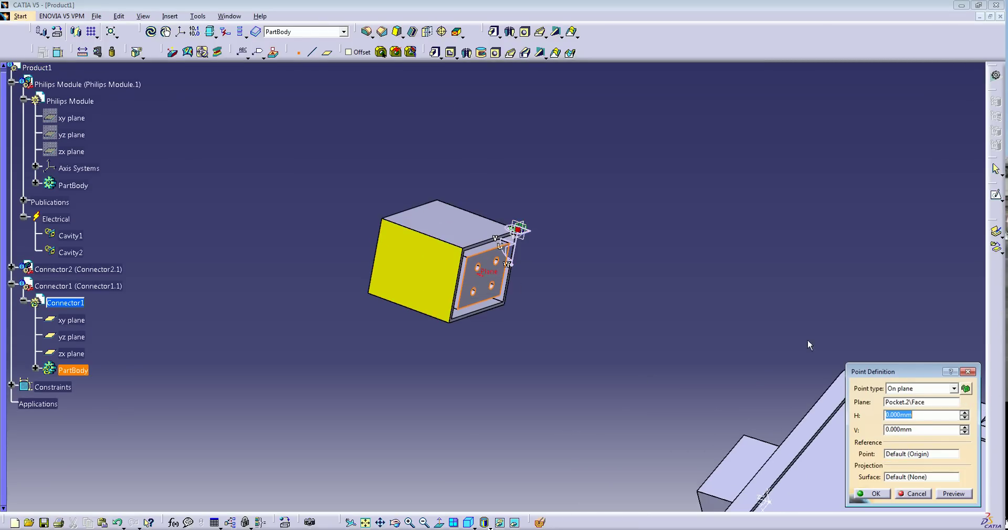
left_click(914, 388)
left_click(912, 424)
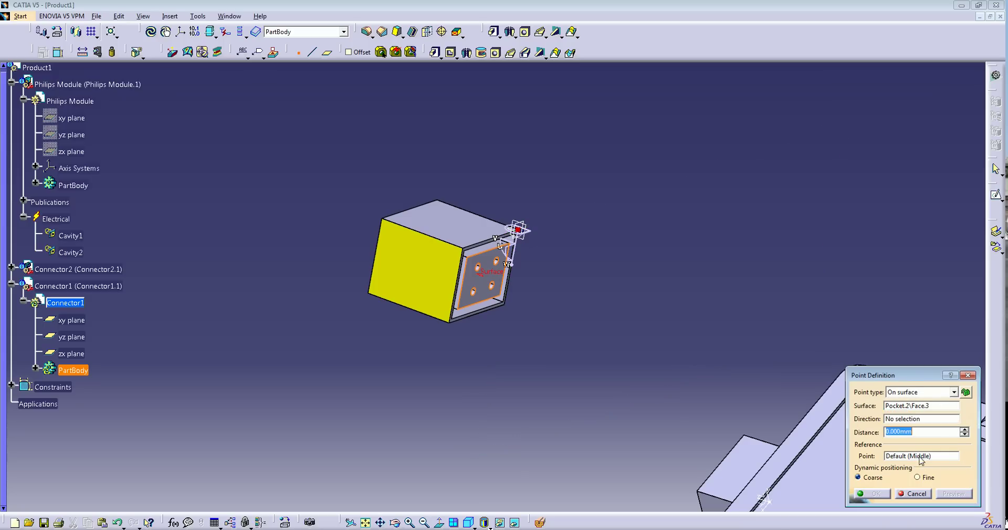
scroll(520, 278, "up", 2)
left_click(479, 270)
left_click_drag(918, 430, 882, 422)
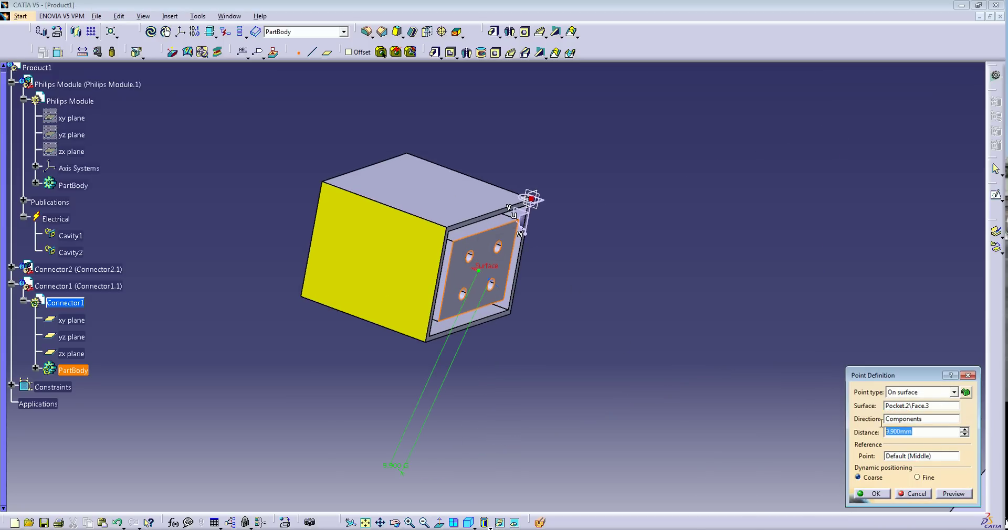
type("0")
left_click(941, 496)
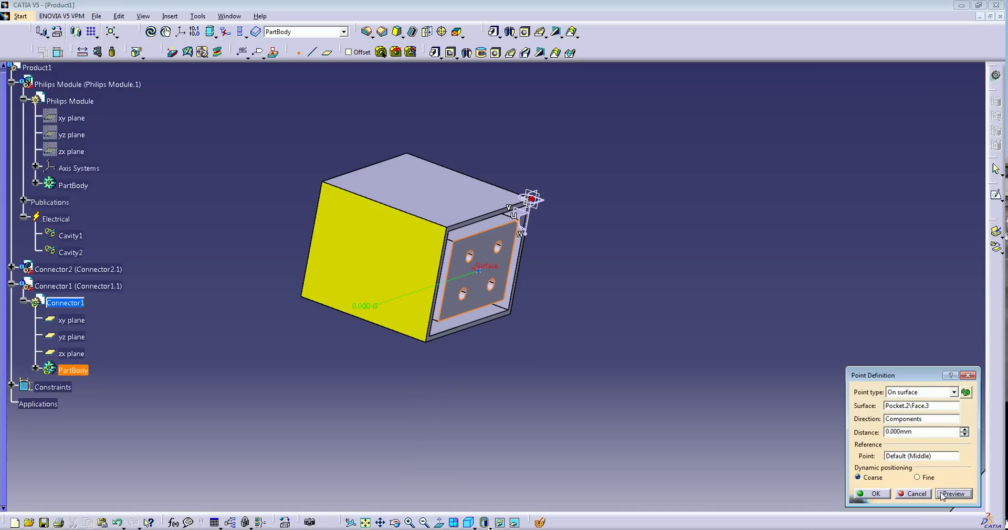
left_click(876, 495)
middle_click_drag(659, 355, 640, 348)
- Start a Standard axis system at the pin-hole face's middle point, with its X axis along the face's upper edge and reversed
left_click(170, 16)
left_click(176, 152)
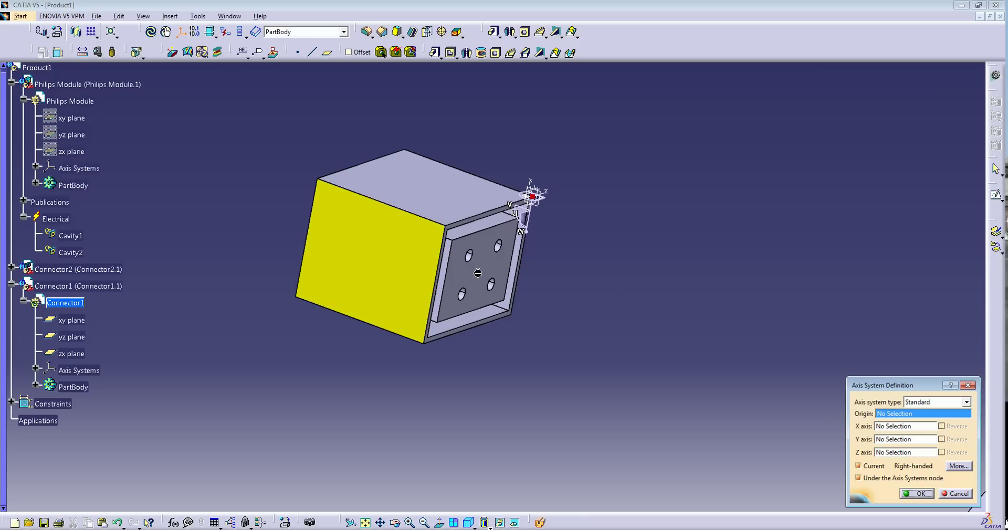
left_click(477, 273)
mouse_move(547, 342)
middle_mouse_down()
mouse_move(547, 376)
mouse_move(555, 327)
middle_mouse_up()
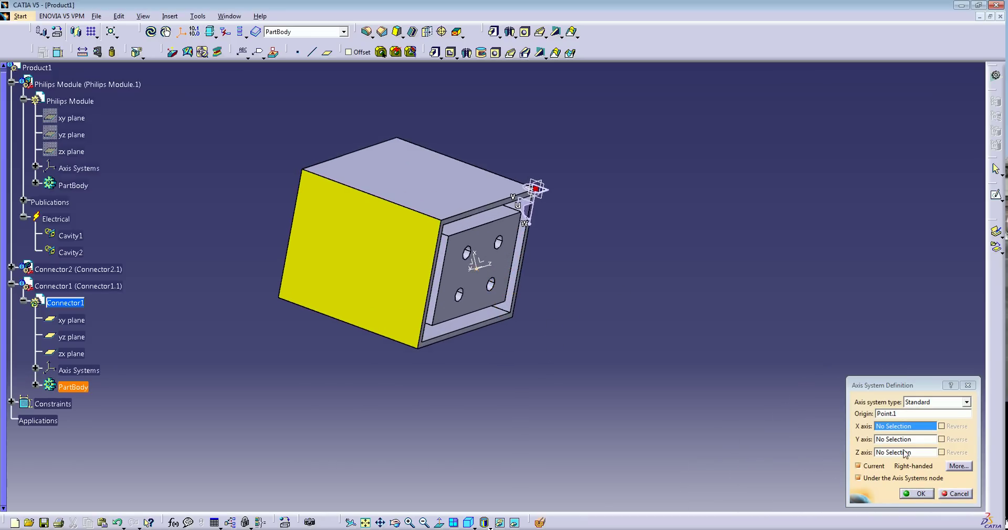
left_click(494, 222)
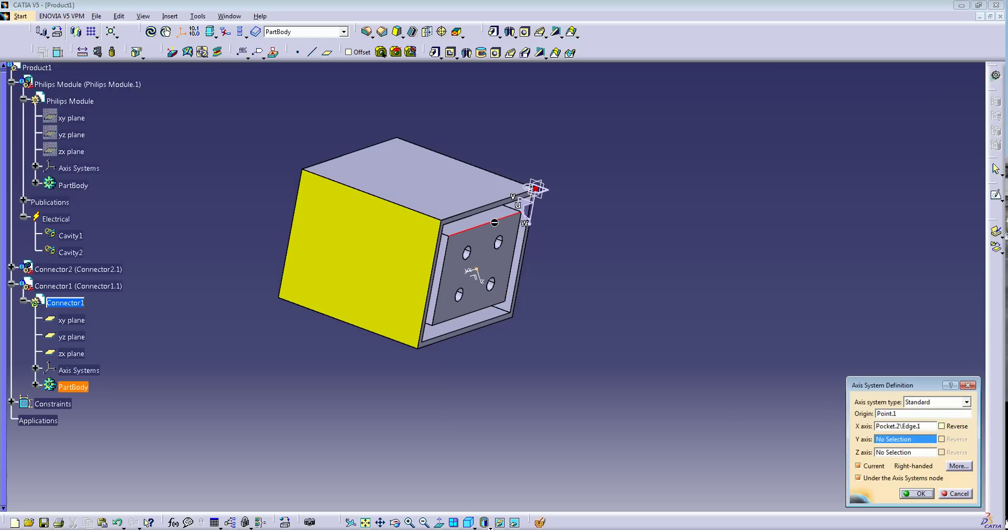
left_click(519, 256)
middle_click_drag(518, 257, 448, 275)
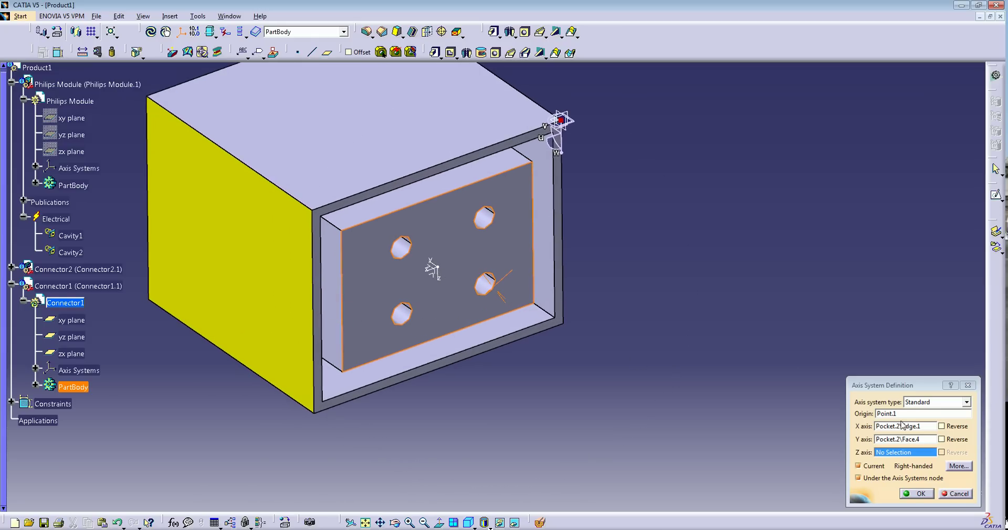
left_click(942, 427)
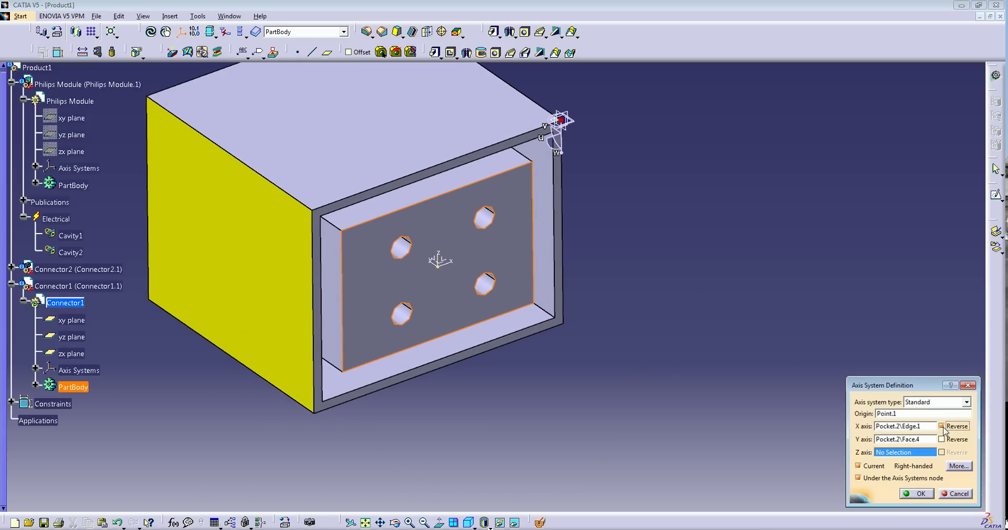
mouse_move(406, 288)
middle_mouse_down()
mouse_move(439, 308)
mouse_move(404, 298)
mouse_move(415, 305)
middle_mouse_up()
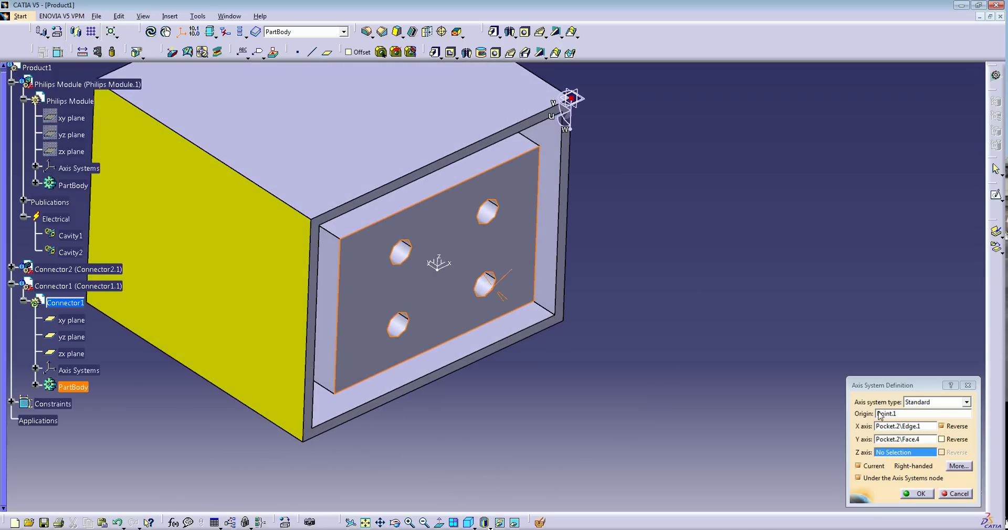
- Set the Y axis along the pin-hole face's vertical edge, adjust the Z axis direction and create the axis system
left_click(886, 440)
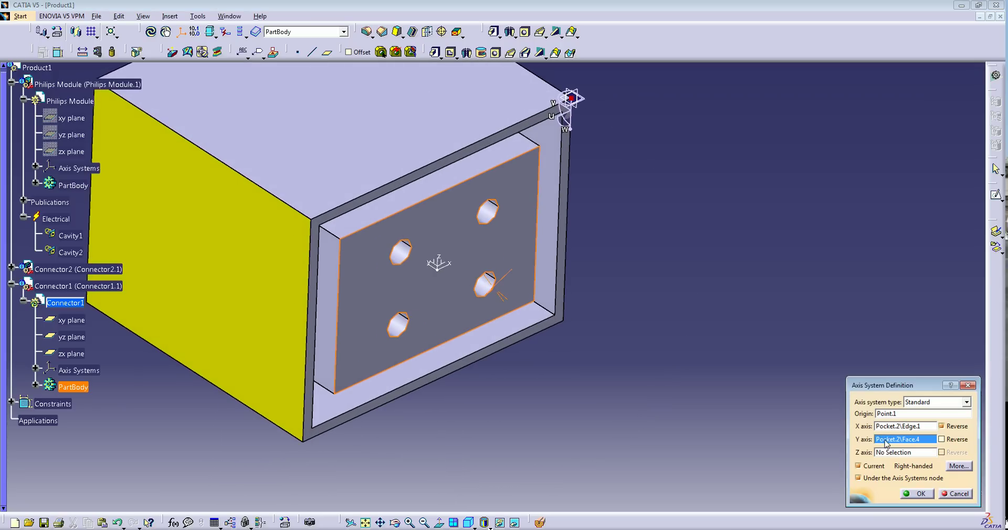
left_click(536, 251)
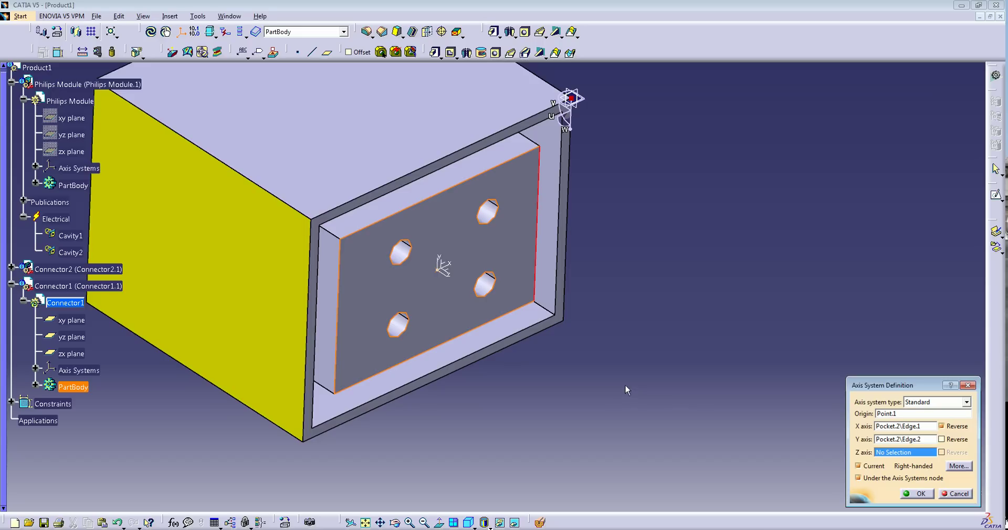
middle_click_drag(711, 407, 667, 401)
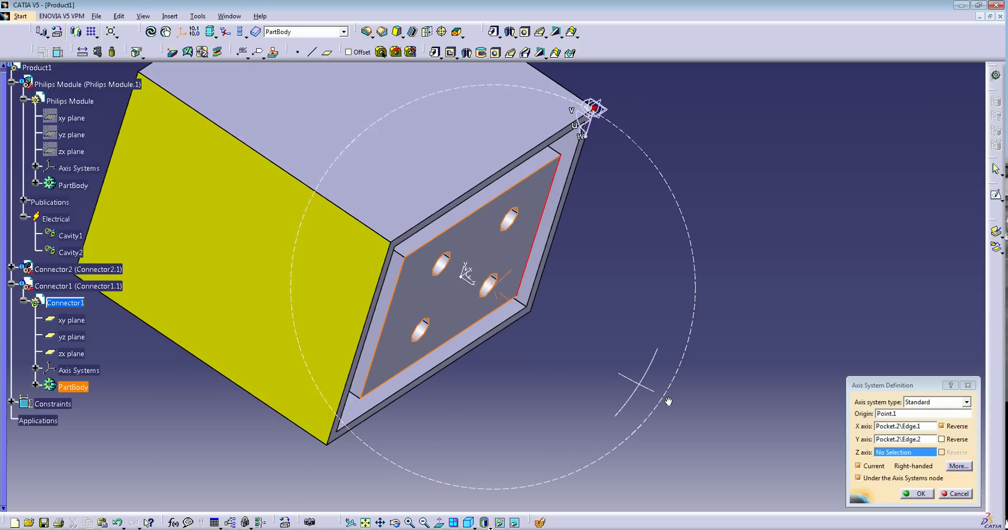
left_click(941, 454)
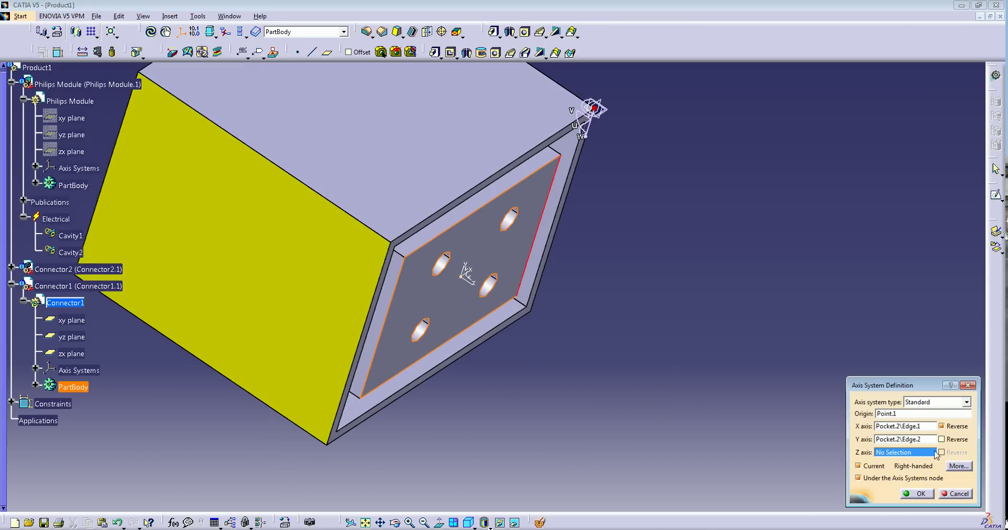
left_click(474, 284)
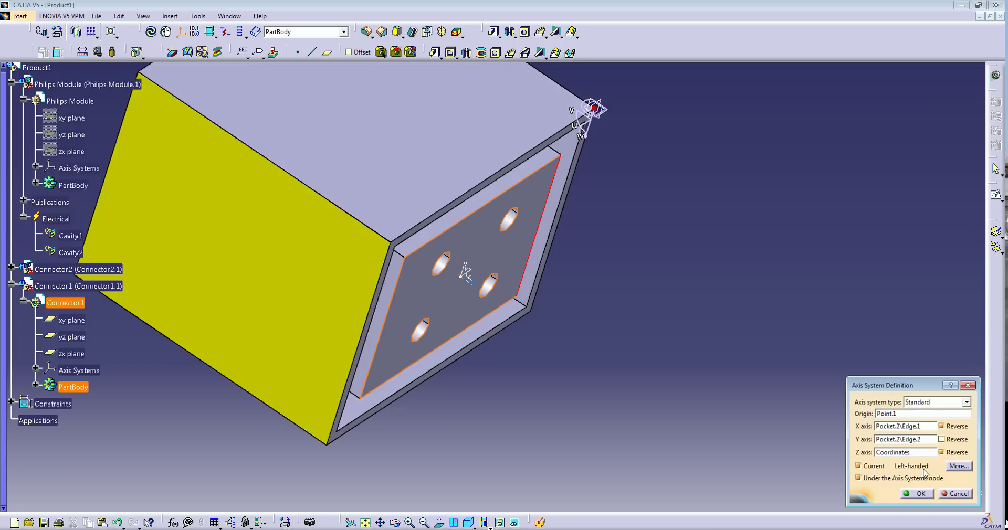
left_click(948, 455)
middle_click_drag(681, 305, 546, 296, "ctrl")
left_click(918, 494)
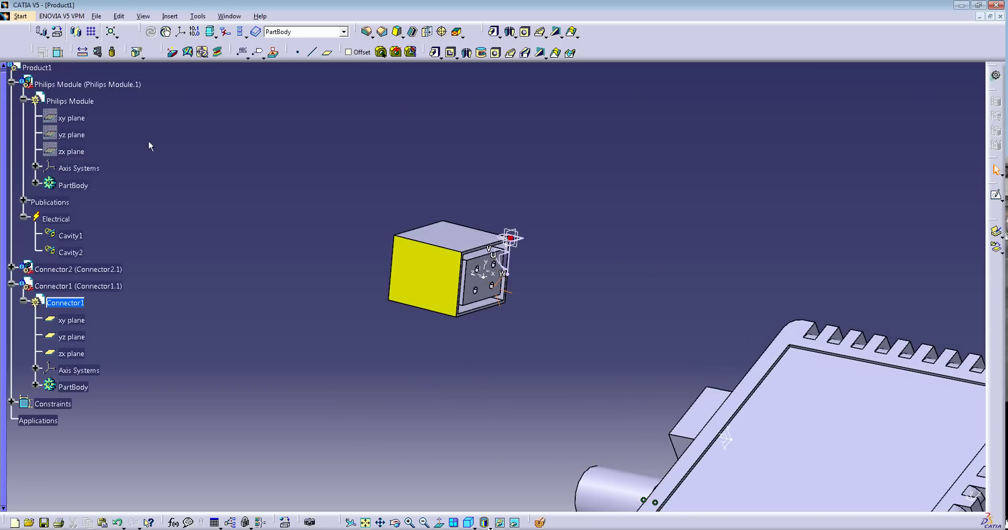
- Activate Product1 and define the rectangular Connector1 as a Single Insert Connector
double_click(42, 69)
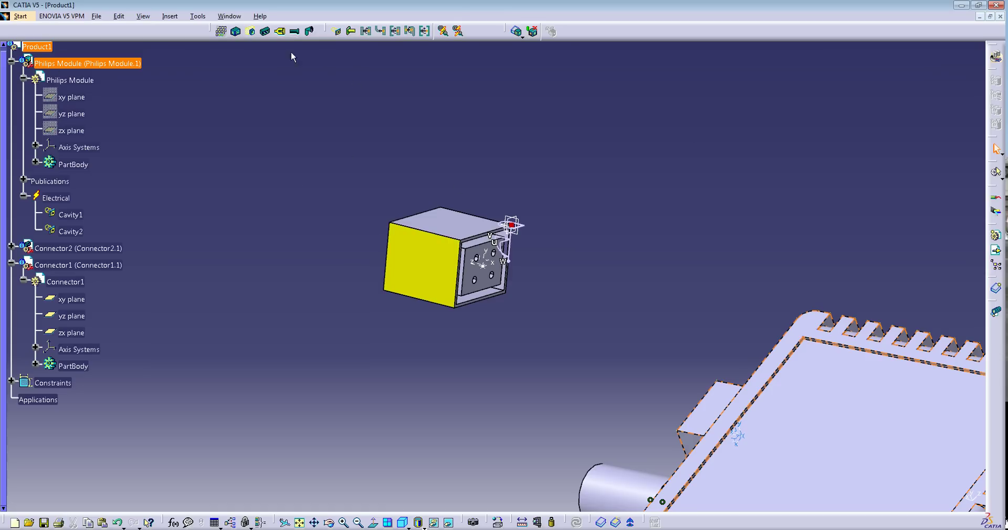
left_click(266, 31)
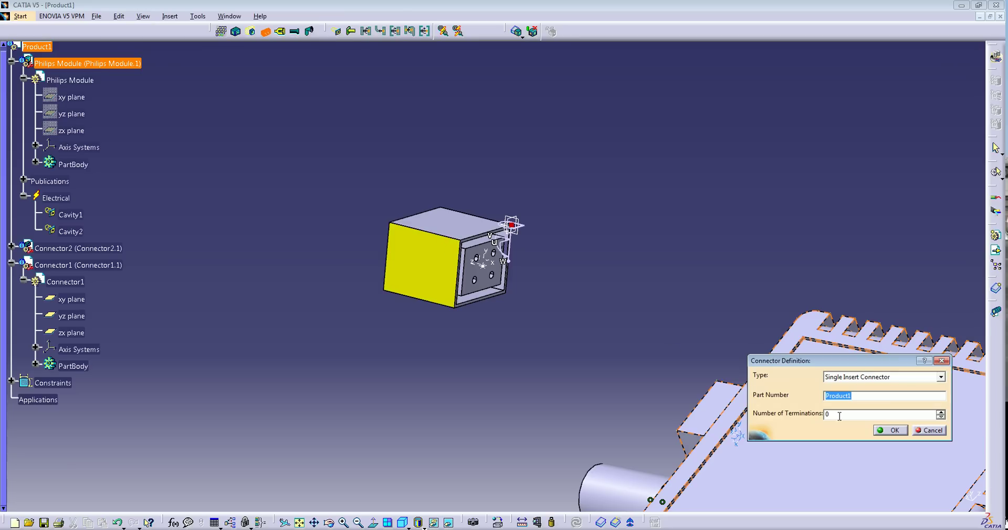
left_click(895, 431)
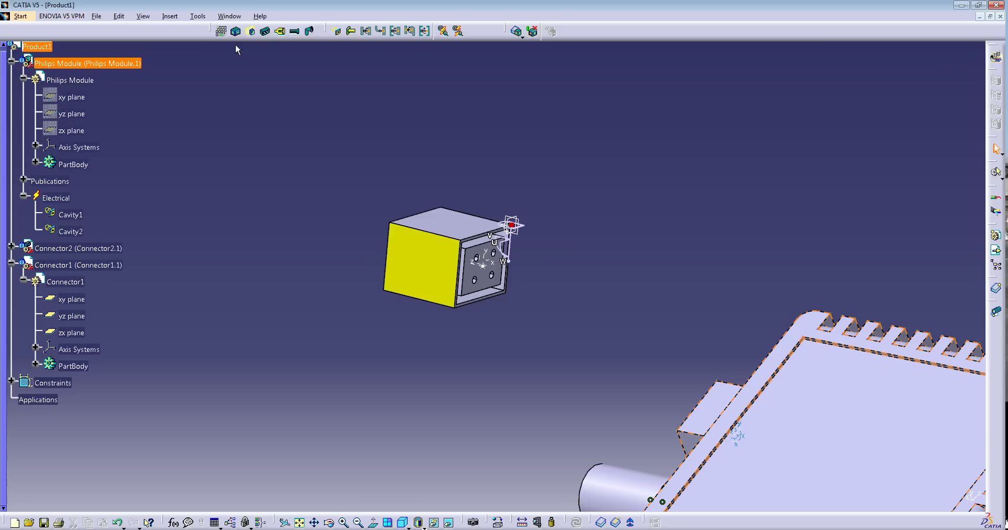
left_click(265, 31)
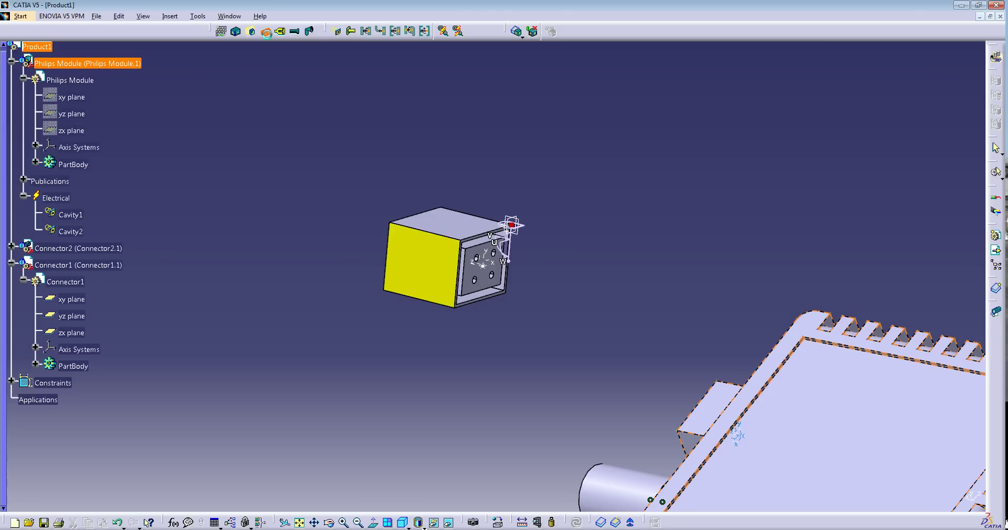
left_click(467, 228)
left_click(894, 431)
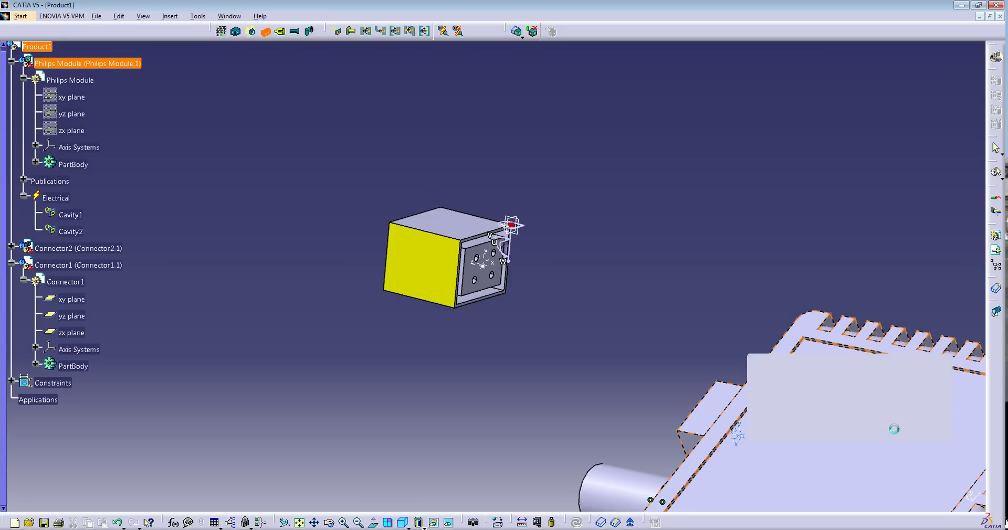
- Start cavity connection point CavityCnctPt1 on Connector1, using the pin-hole face as its representation
mouse_move(249, 284)
middle_mouse_down()
mouse_move(256, 273)
mouse_move(245, 278)
middle_mouse_up()
scroll(224, 321, "up", 2)
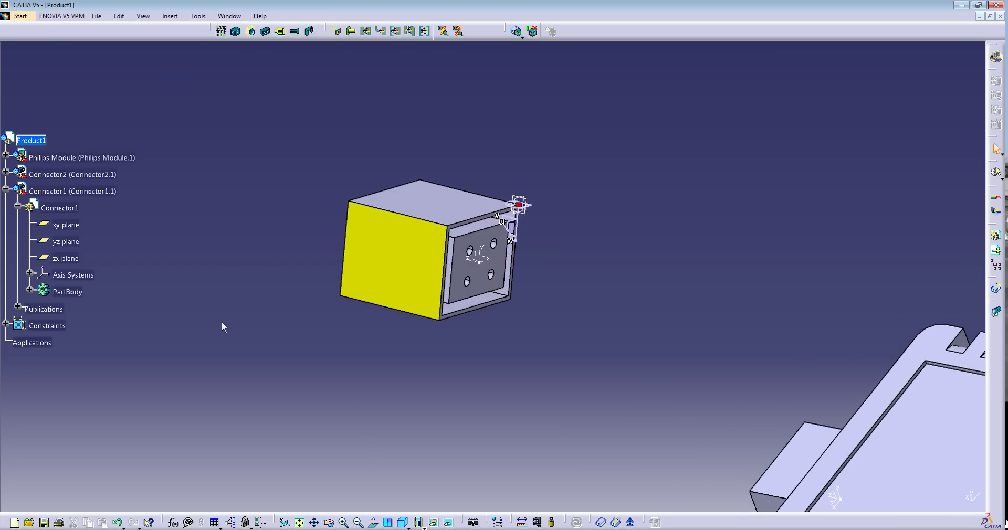
scroll(222, 321, "down", 1)
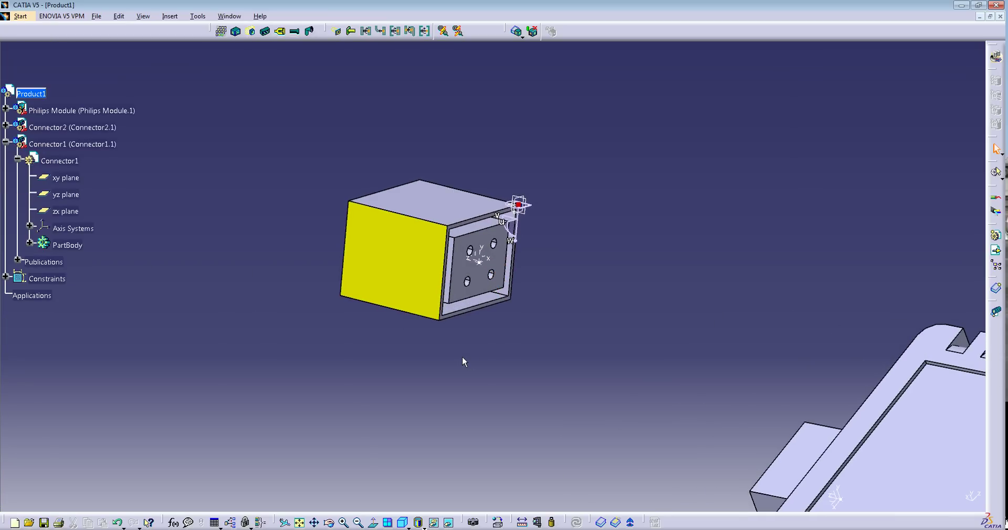
scroll(462, 356, "up", 1)
middle_click_drag(462, 357, 469, 367)
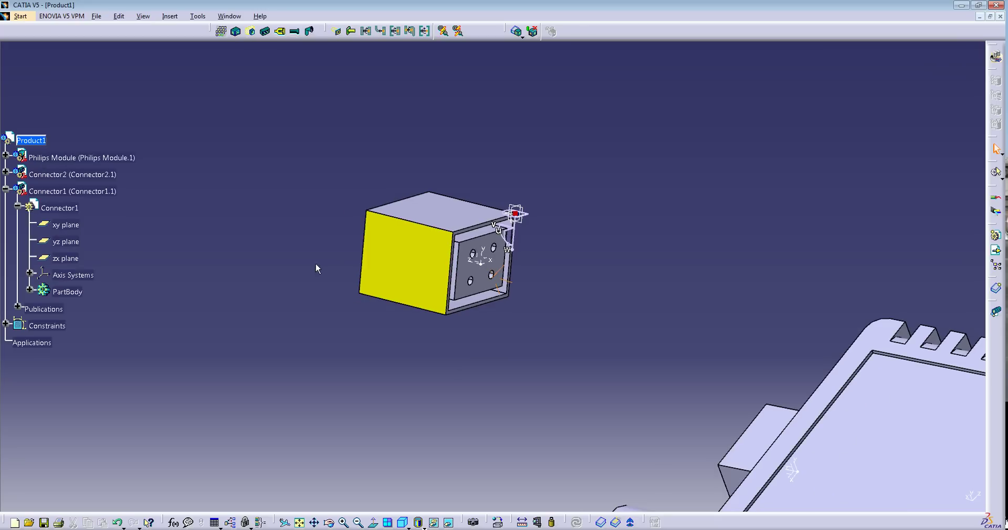
left_click(395, 32)
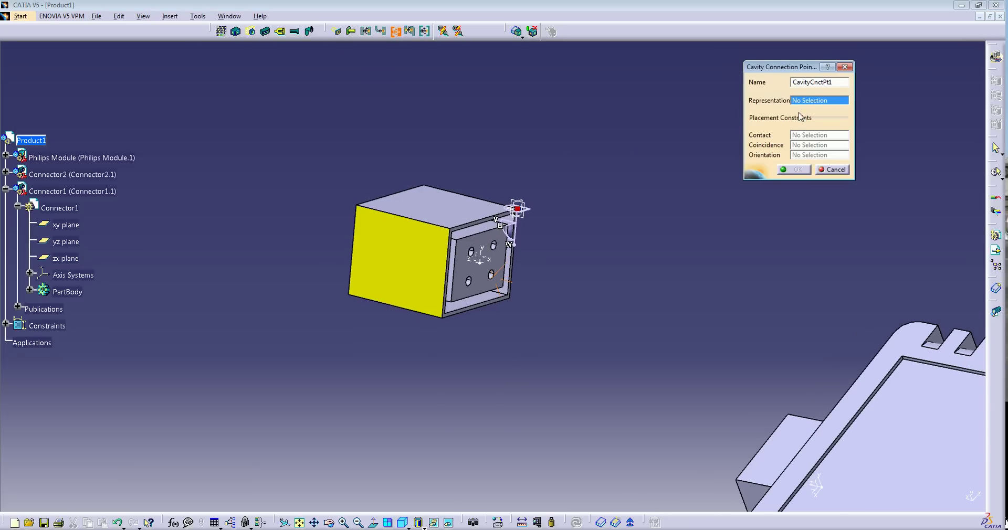
left_click(480, 260)
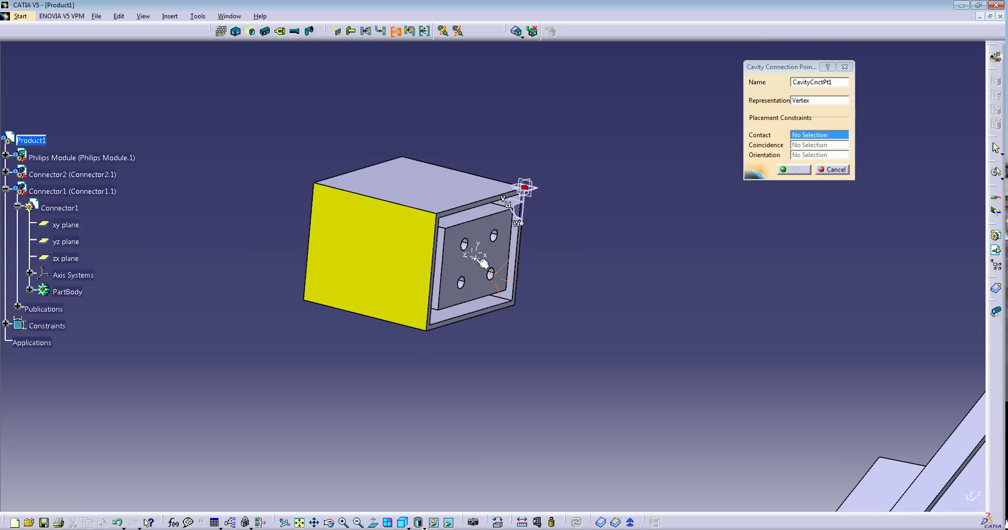
left_click(803, 100)
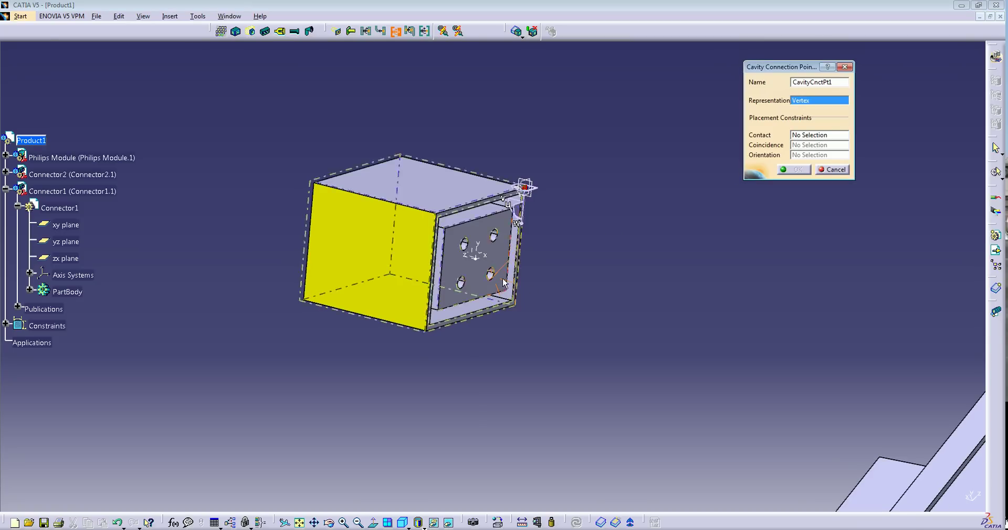
left_click(477, 273)
middle_click_drag(585, 389, 588, 362)
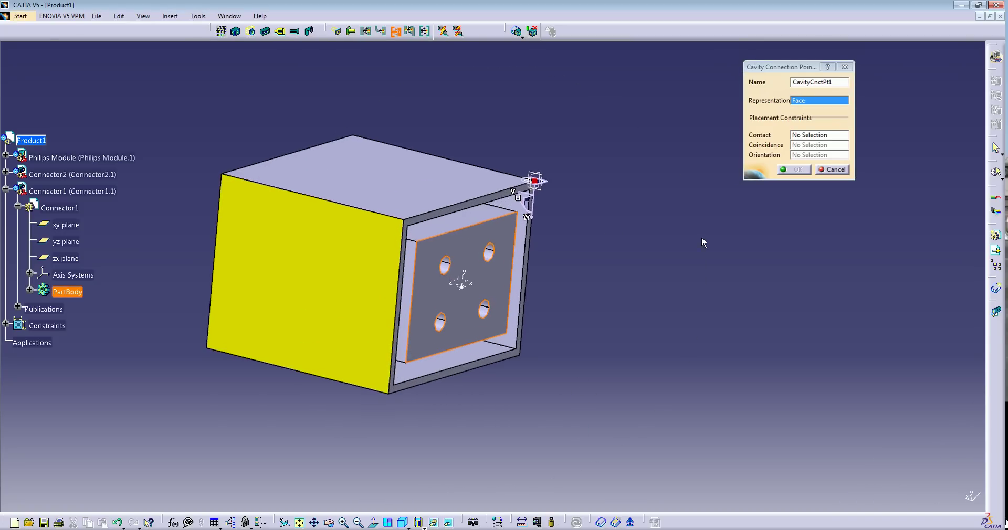
- Set the connection point's contact to the face's middle vertex, coincidence to the X axis and orientation to the Z axis, and create it
left_click(827, 135)
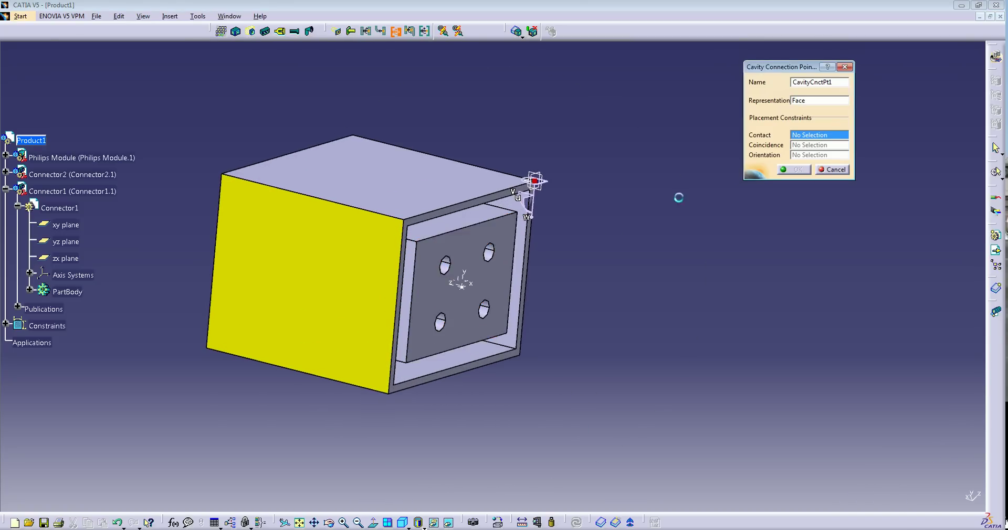
left_click(465, 287)
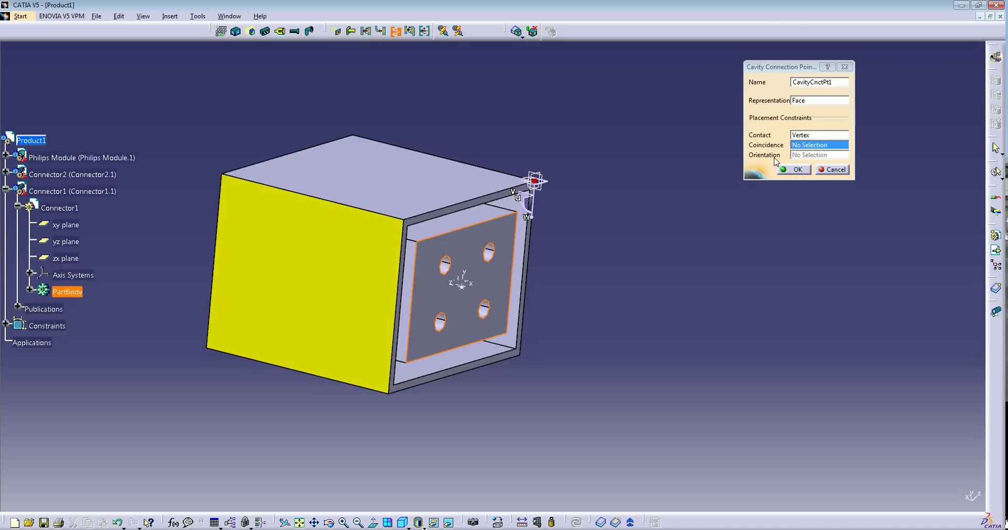
middle_click_drag(570, 284, 548, 358)
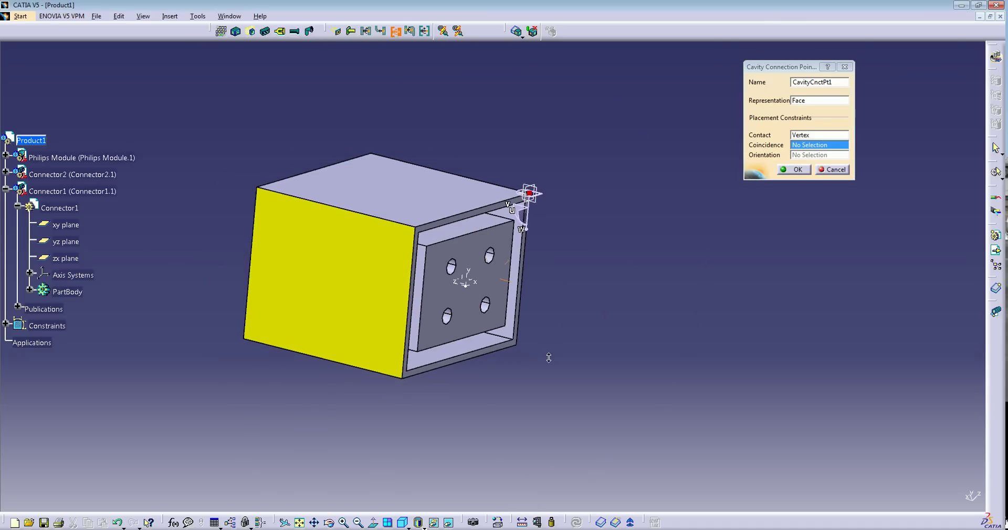
left_click(480, 286)
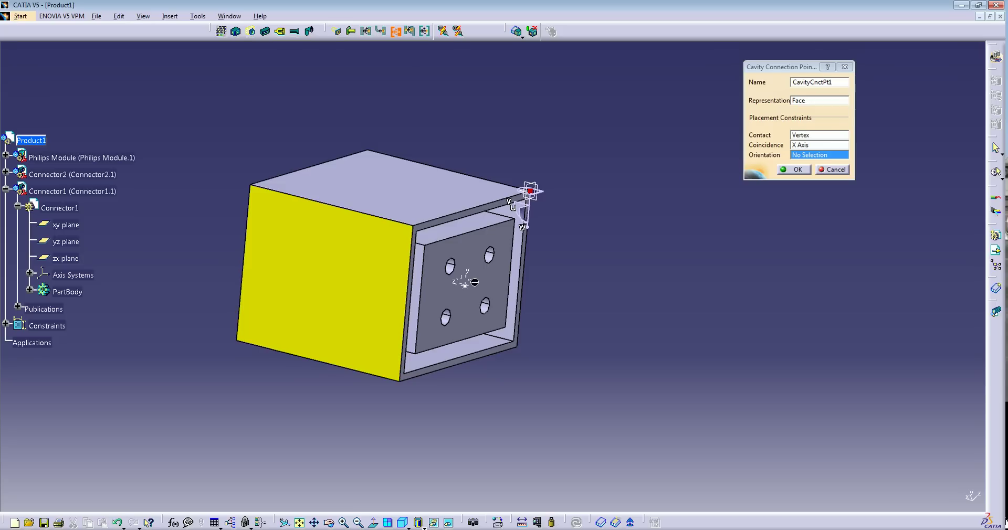
left_click(461, 284)
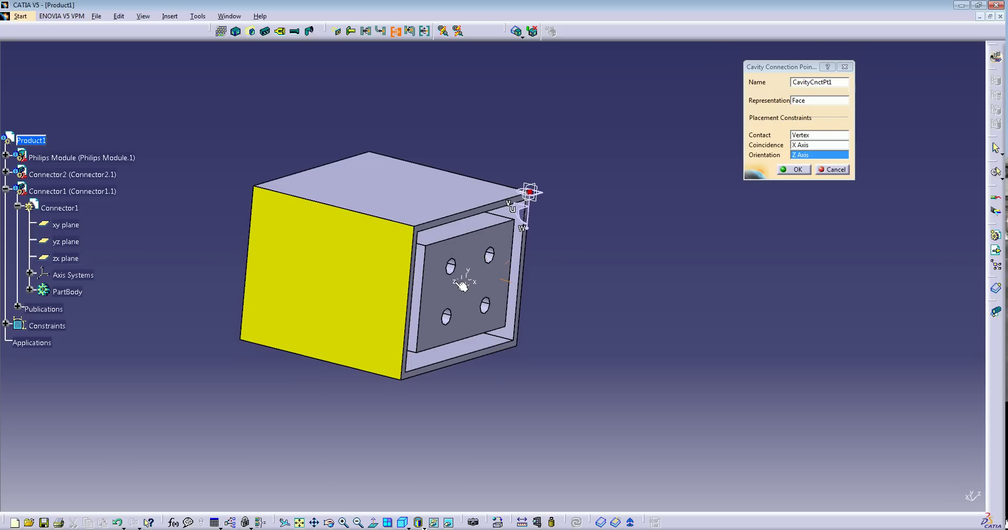
left_click(798, 171)
- Connect Connector1's cavity connection point to the cavity in the Philips Module's rectangular socket
middle_click_drag(615, 344, 575, 298)
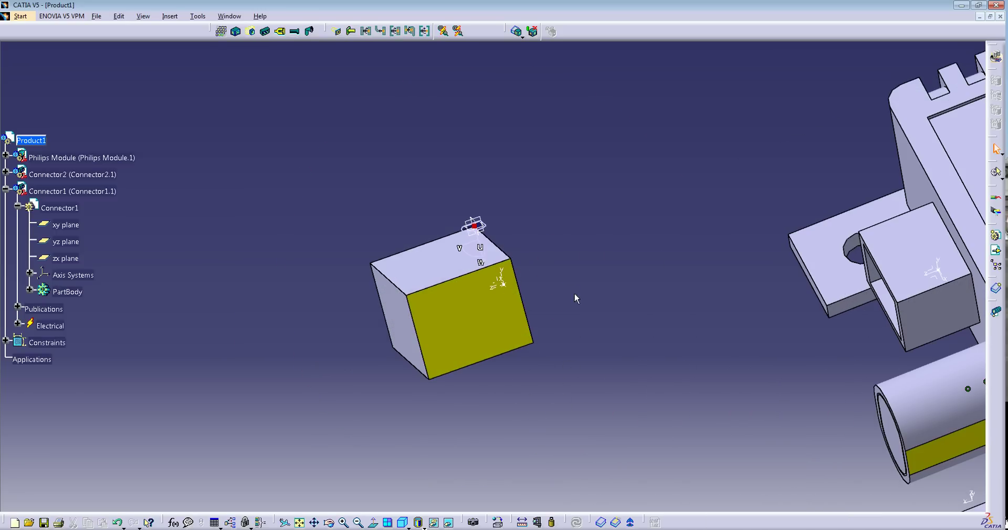
middle_click_drag(522, 59, 424, 80)
left_click(444, 31)
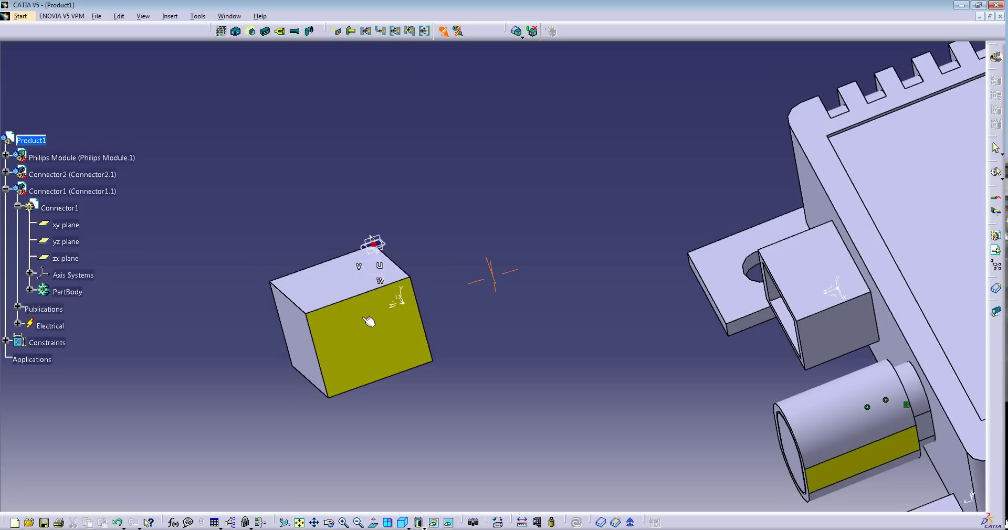
left_click(857, 286)
middle_click_drag(771, 312, 670, 268)
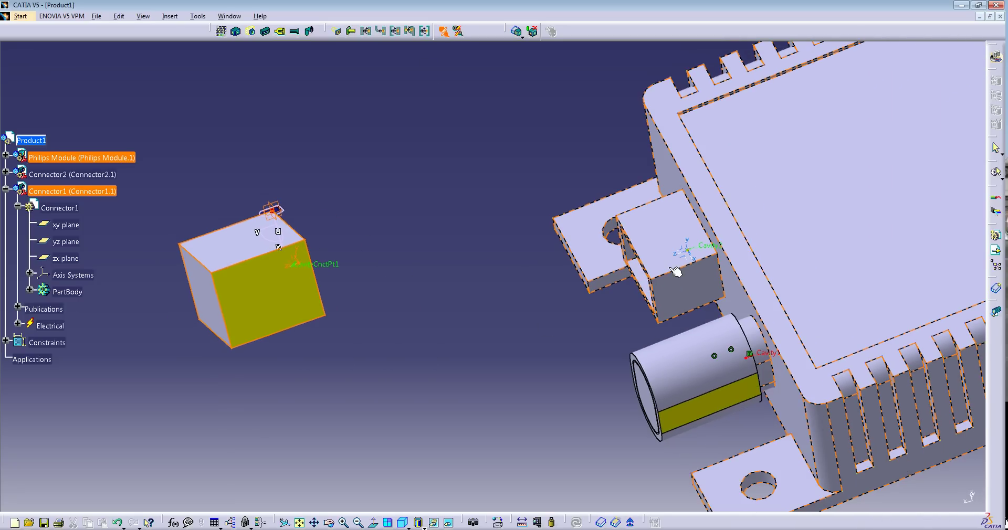
middle_click_drag(778, 352, 777, 353)
middle_click_drag(591, 245, 535, 256)
middle_click_drag(506, 340, 621, 275)
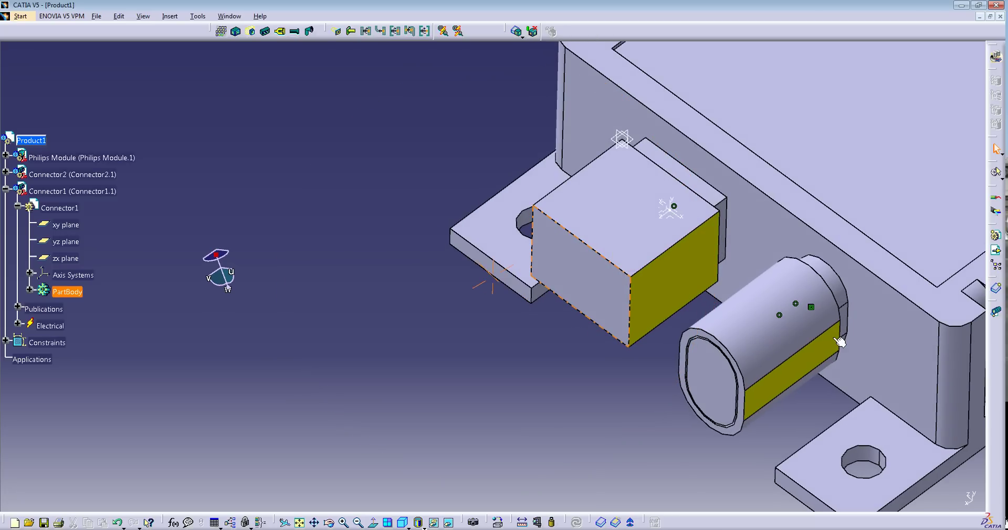
- Set the transparency of the rectangular Connector1 to 176 in its graphic properties
middle_click_drag(617, 315, 427, 309)
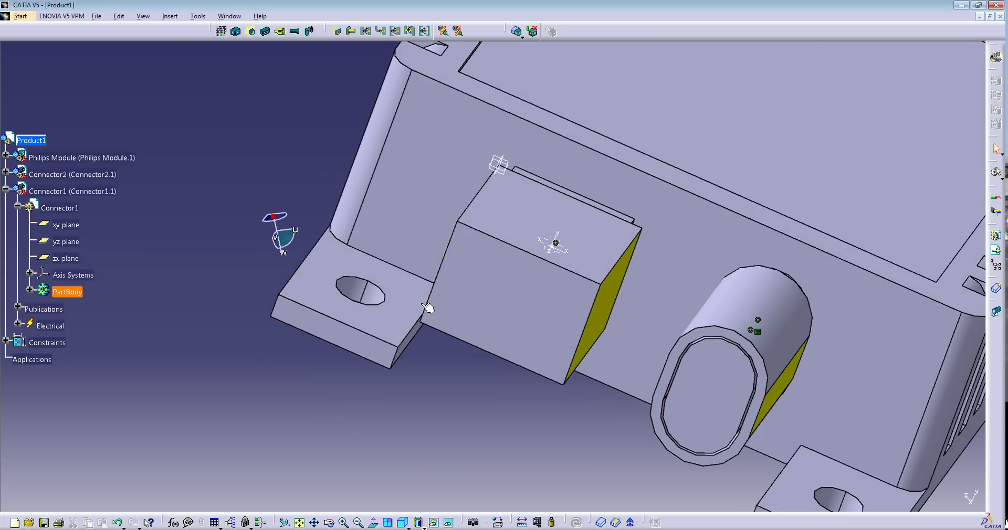
right_click(41, 192)
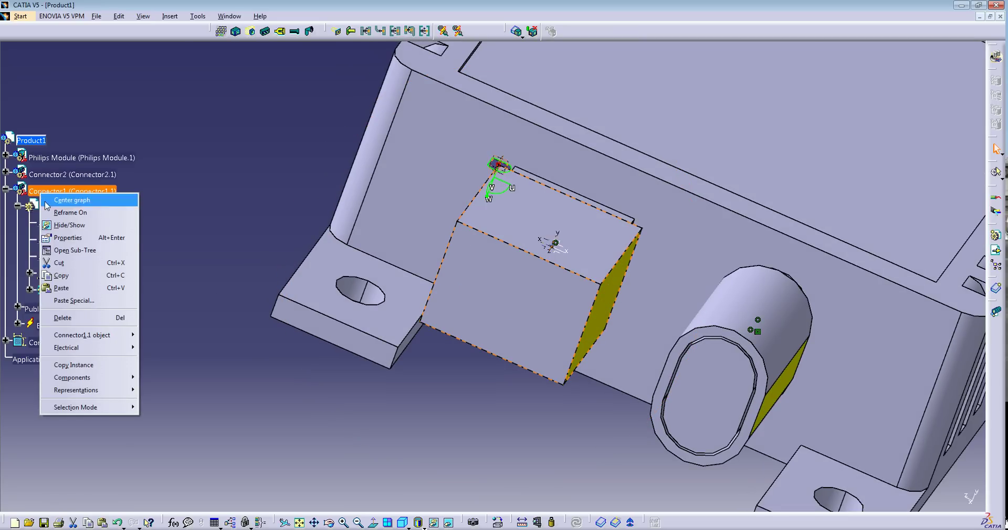
left_click(68, 238)
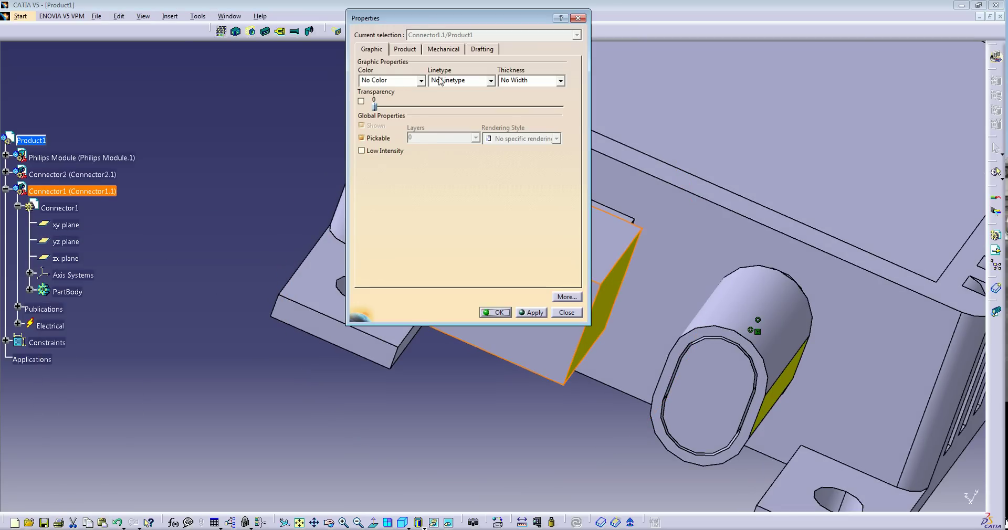
left_click_drag(375, 107, 505, 116)
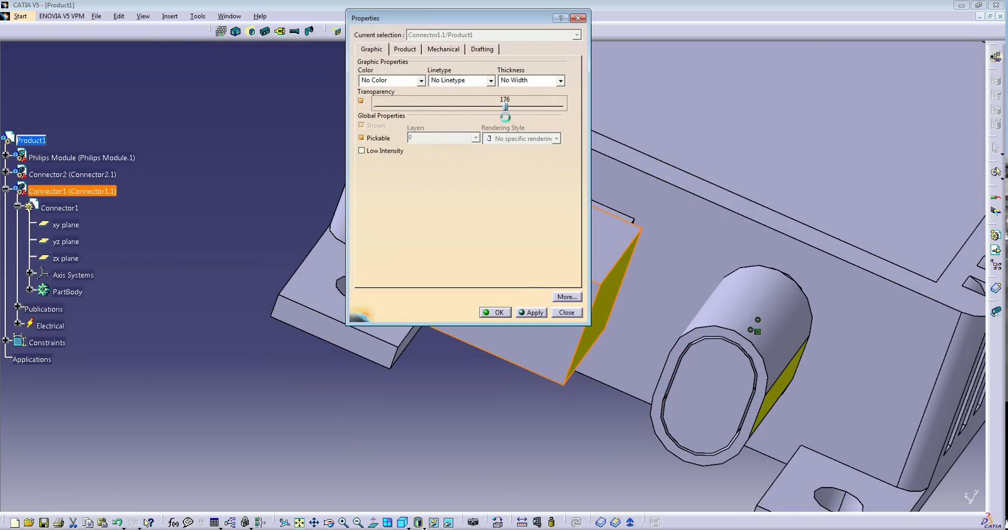
left_click(499, 313)
- Examine through the transparent Connector1 how its holes line up with the pins in the Philips Module's rectangular socket
middle_click_drag(504, 404, 532, 263)
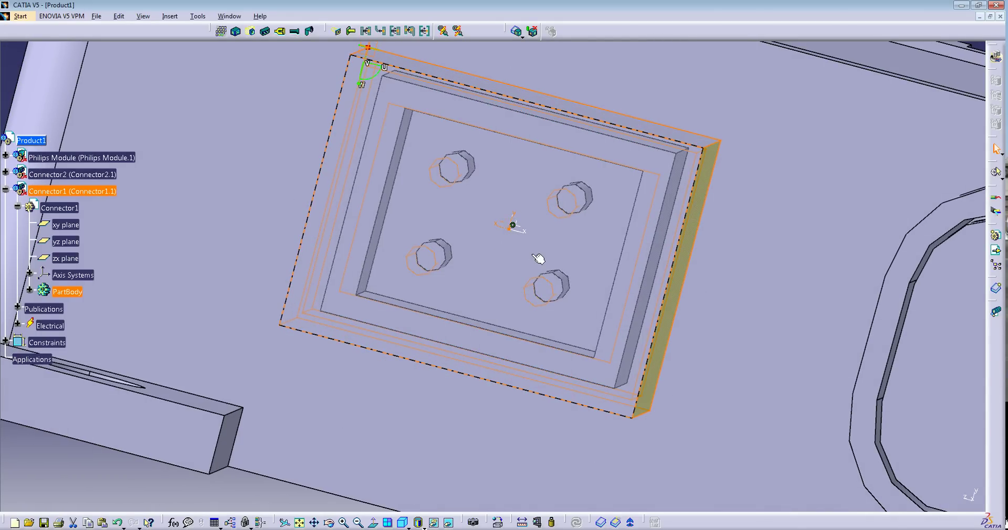
middle_click_drag(538, 259, 492, 316)
middle_click_drag(482, 278, 499, 276)
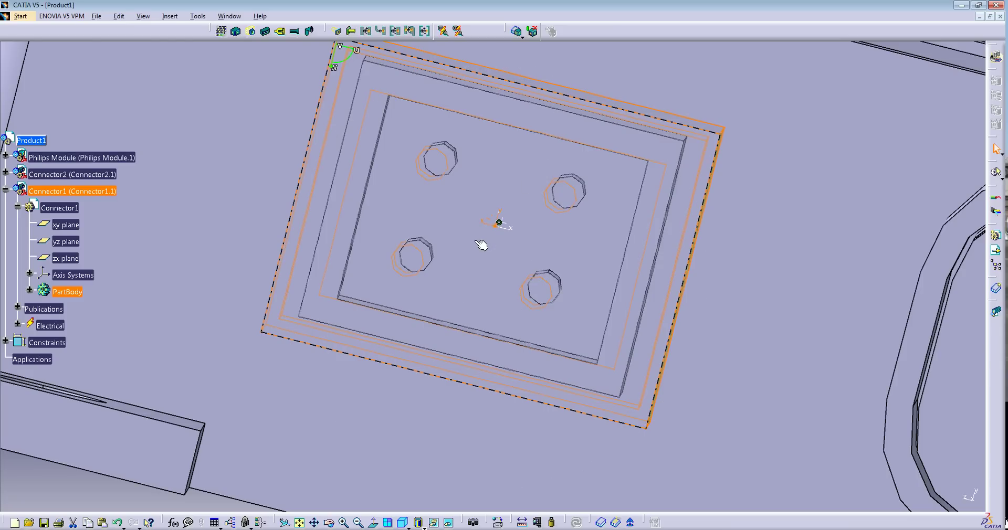
middle_click_drag(482, 245, 628, 306)
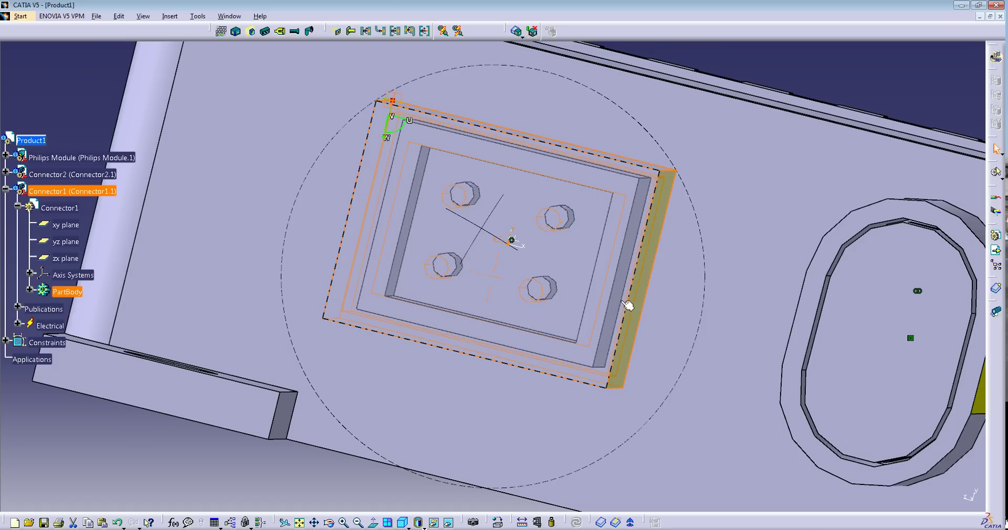
middle_click_drag(641, 303, 575, 266)
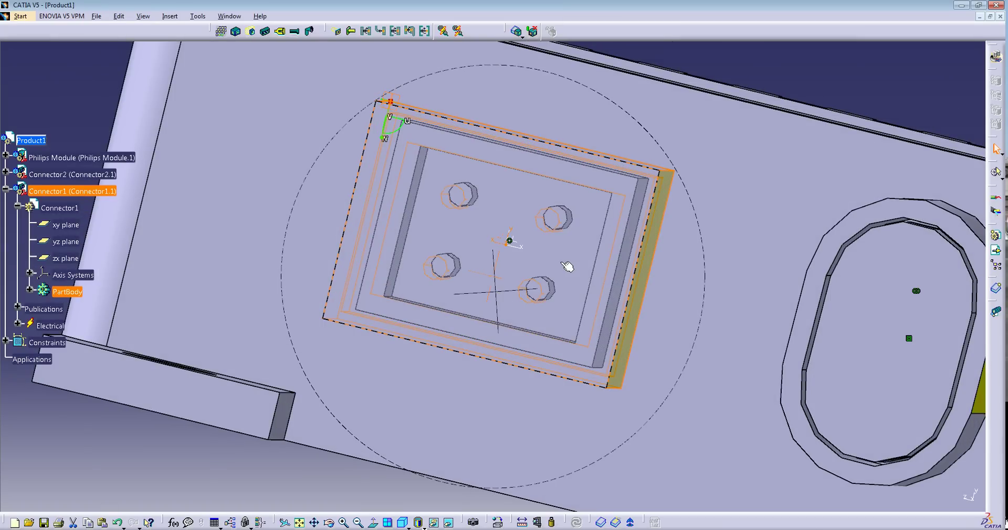
middle_click_drag(509, 257, 471, 176)
middle_click_drag(357, 329, 330, 341)
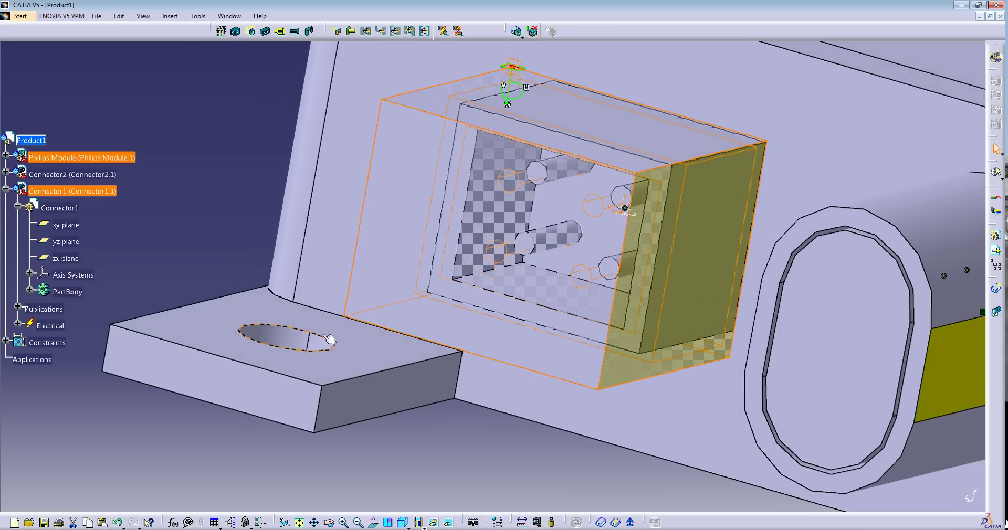
- Set the Length parameter of Point.1 in the Philips Module's PartBody to 1 mm
left_click(5, 156)
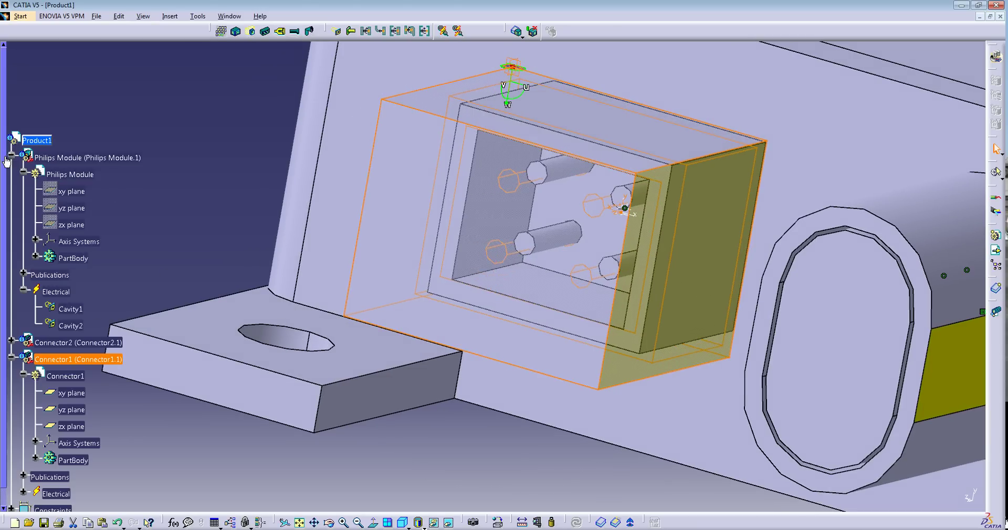
left_click(23, 287)
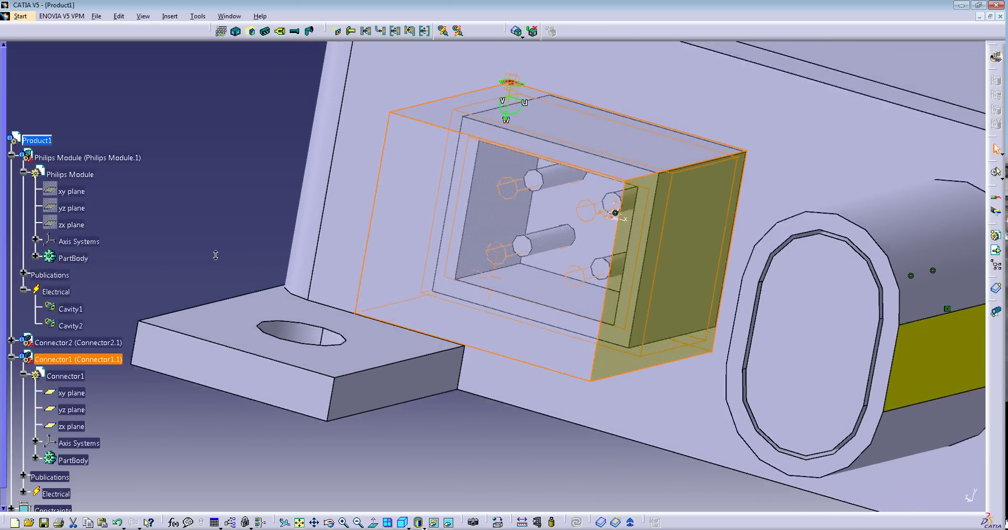
left_click(36, 257)
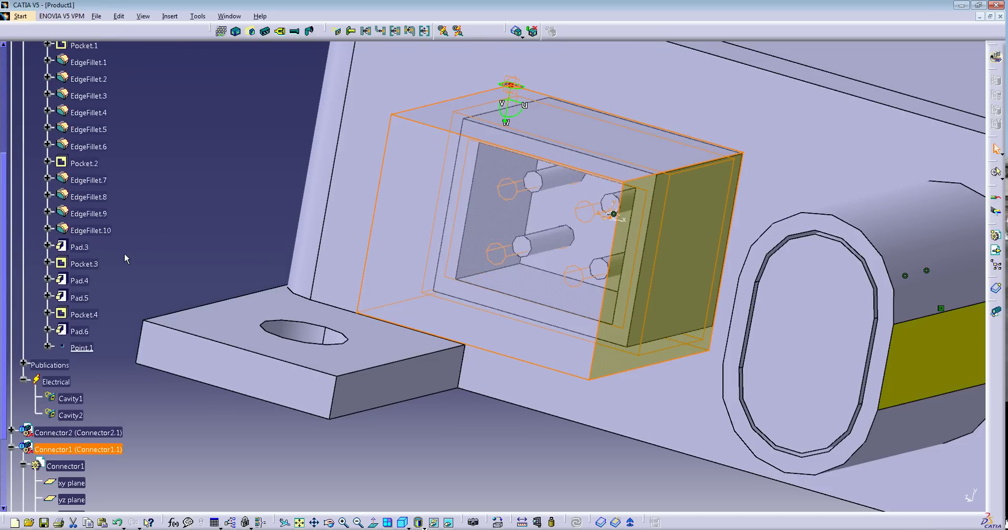
scroll(90, 352, "up", 1)
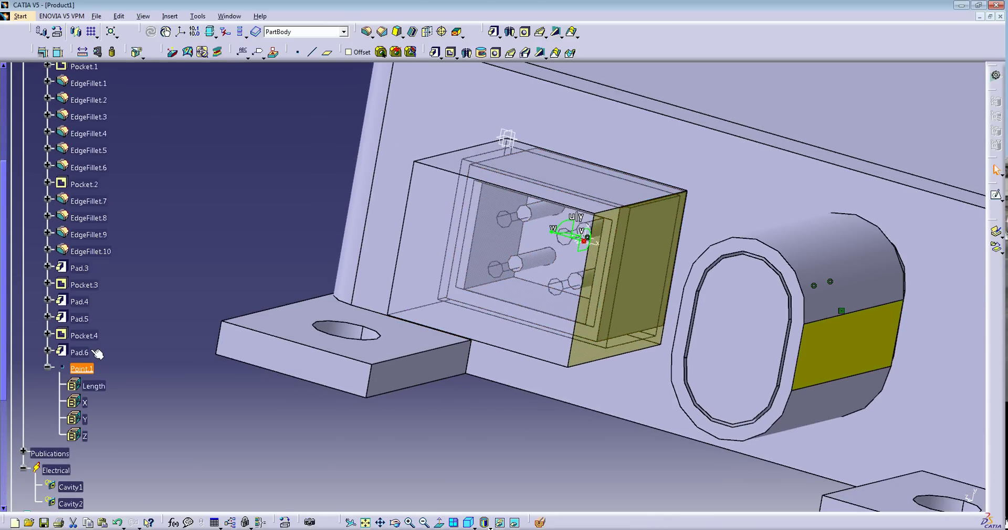
double_click(92, 388)
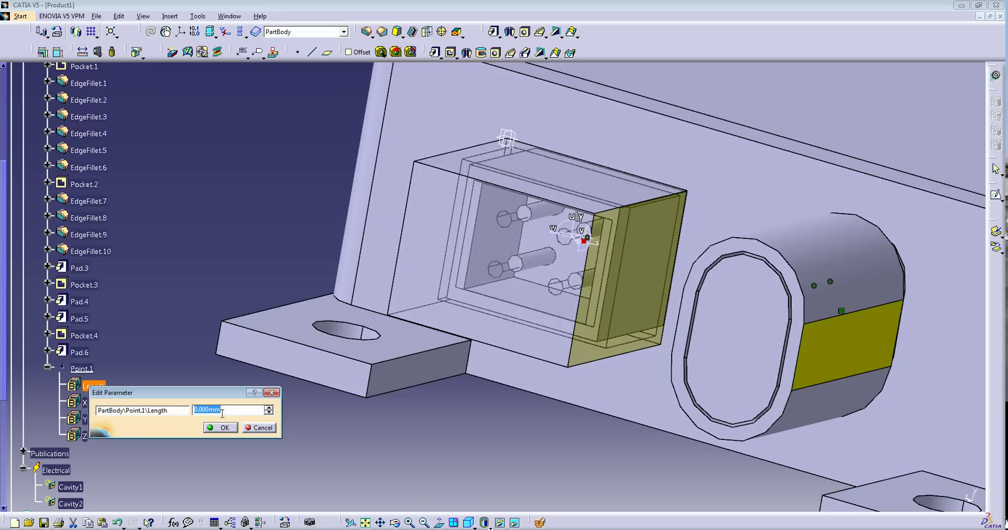
type("1")
left_click(221, 428)
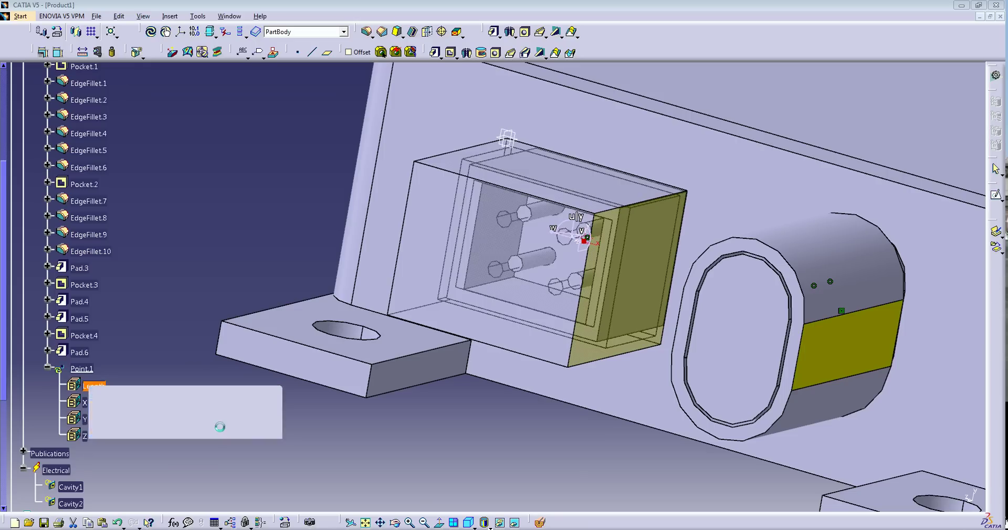
- Reactivate Product1 and examine how Connector1's holes align with the socket pins after the length change
middle_click_drag(393, 411, 547, 329, "ctrl")
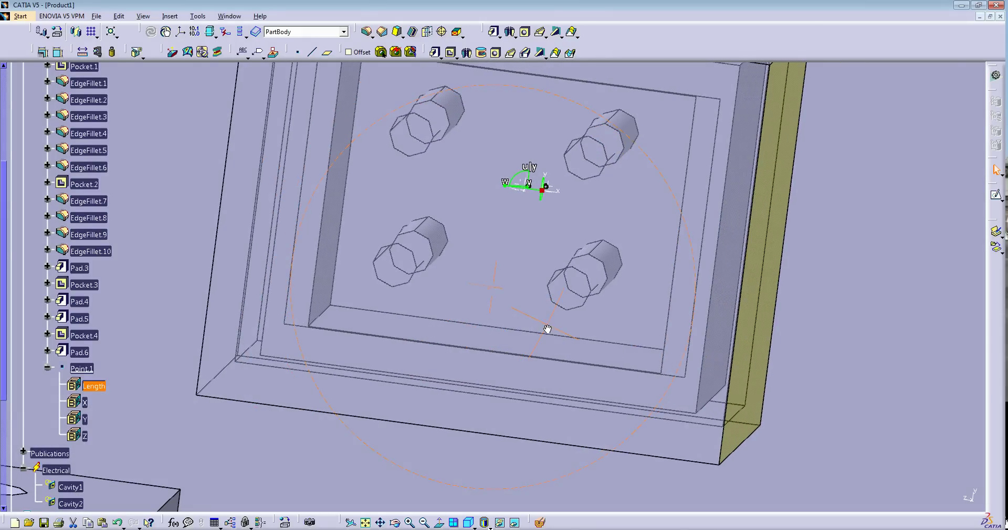
mouse_move(569, 203)
middle_mouse_down()
mouse_move(530, 255)
mouse_move(538, 234)
mouse_move(488, 328)
middle_mouse_up()
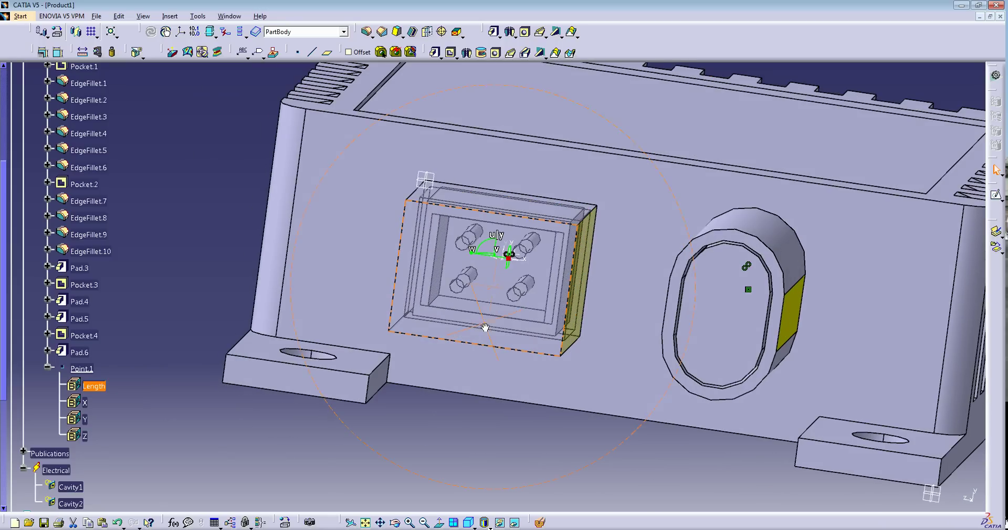
left_click(996, 76)
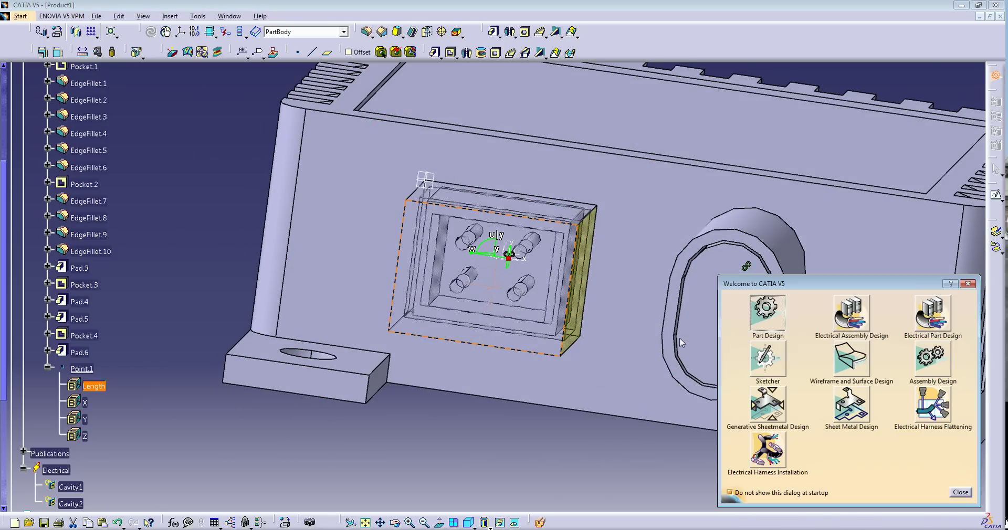
left_click(960, 493)
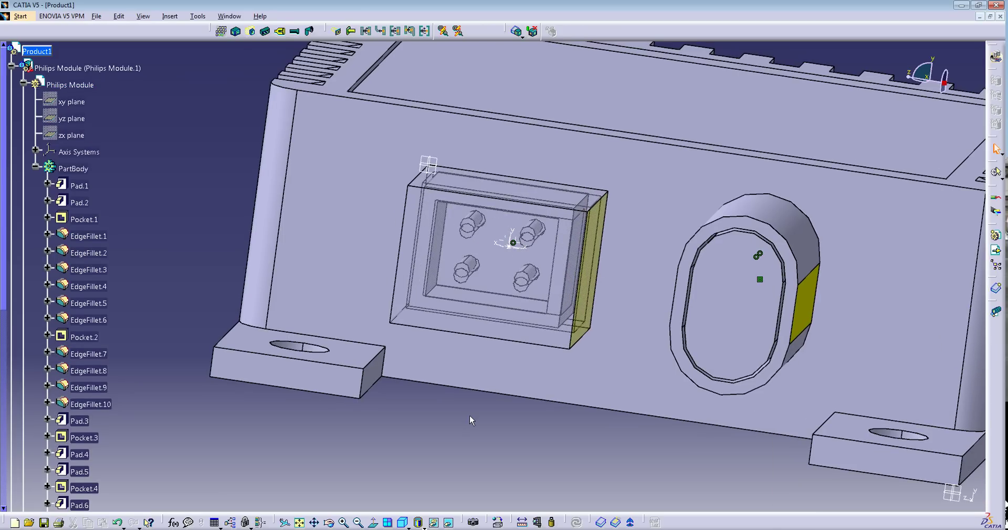
middle_click_drag(469, 414, 502, 346)
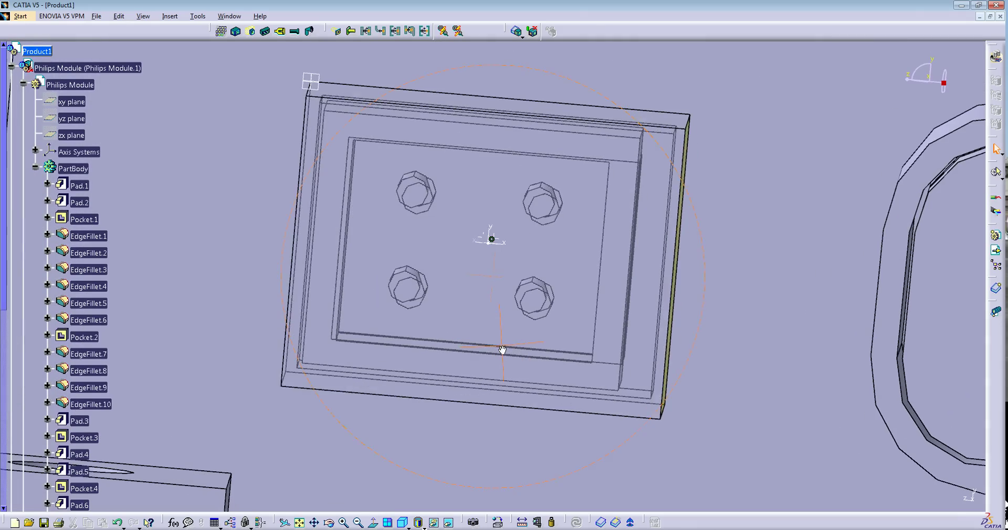
middle_click_drag(609, 262, 470, 333)
middle_click_drag(464, 278, 490, 344)
- Set the X parameter of the Philips Module's Point.1 to 1.079332533, and reactivate Product1 to check the connector's alignment
left_click_drag(3, 116, 2, 284)
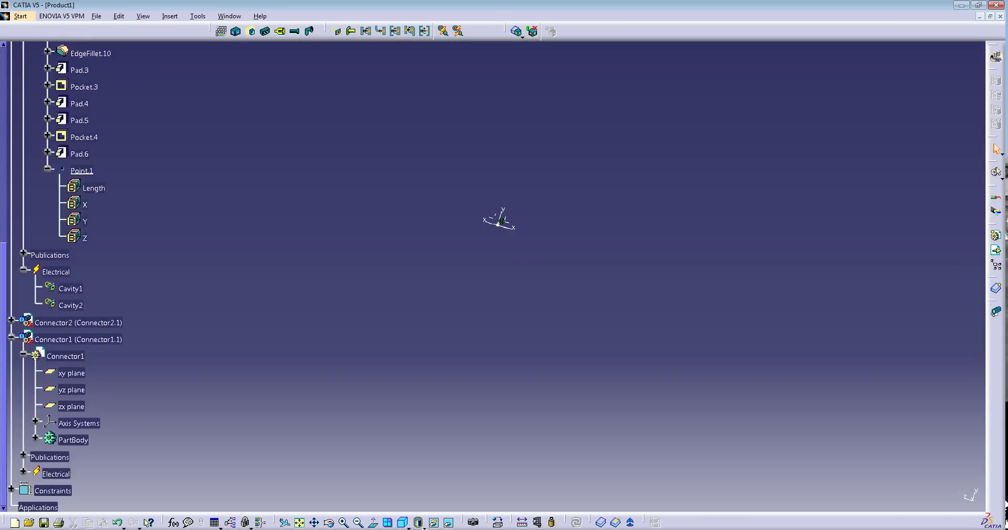
left_click(70, 341)
middle_click_drag(365, 381, 378, 346)
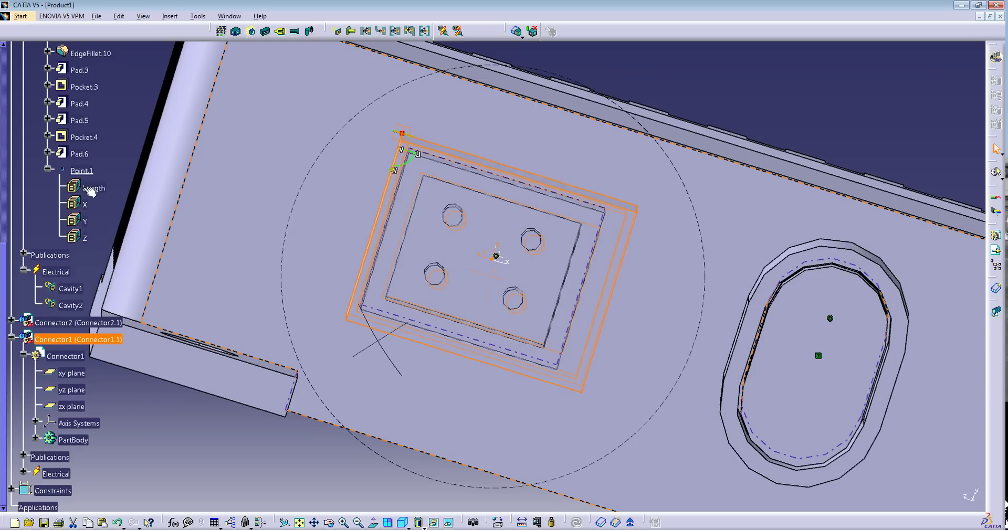
middle_click_drag(88, 203, 107, 226)
double_click(91, 225)
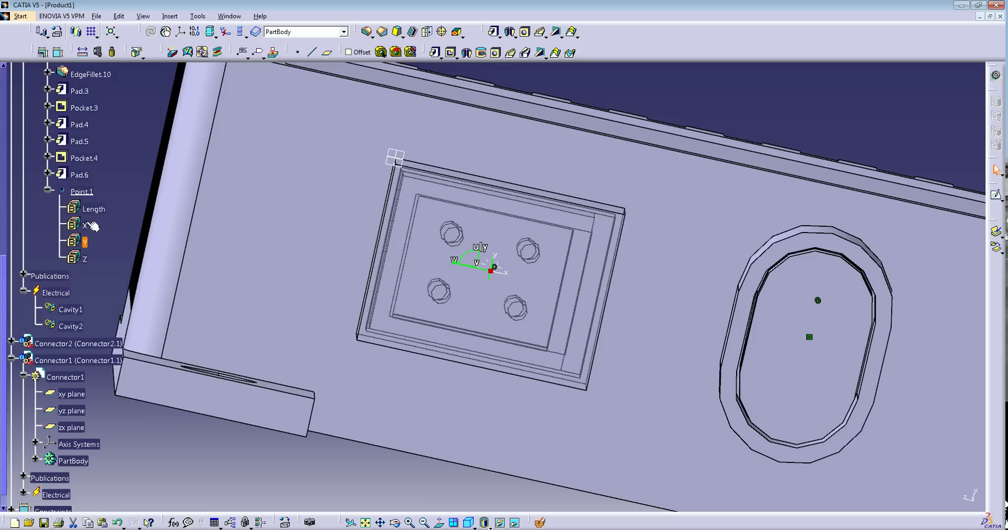
double_click(92, 225)
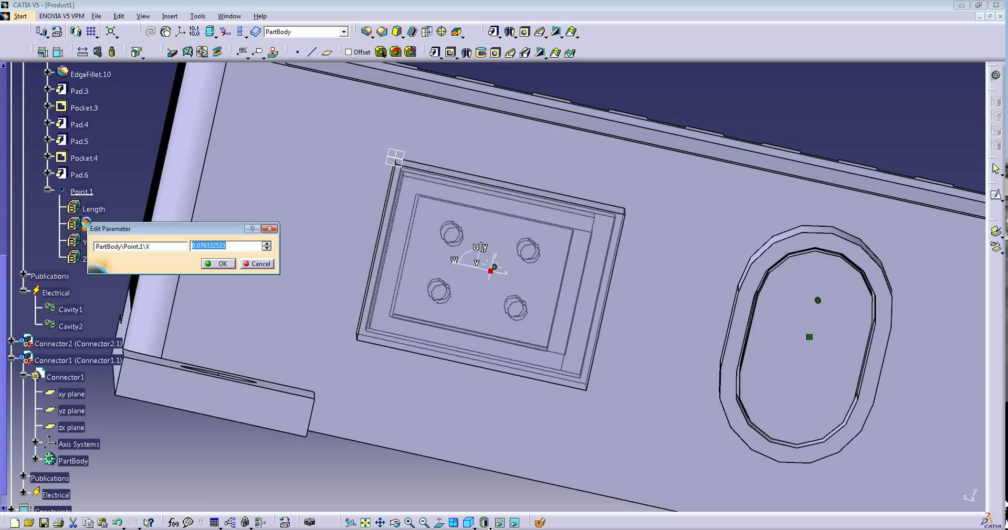
left_click(267, 244)
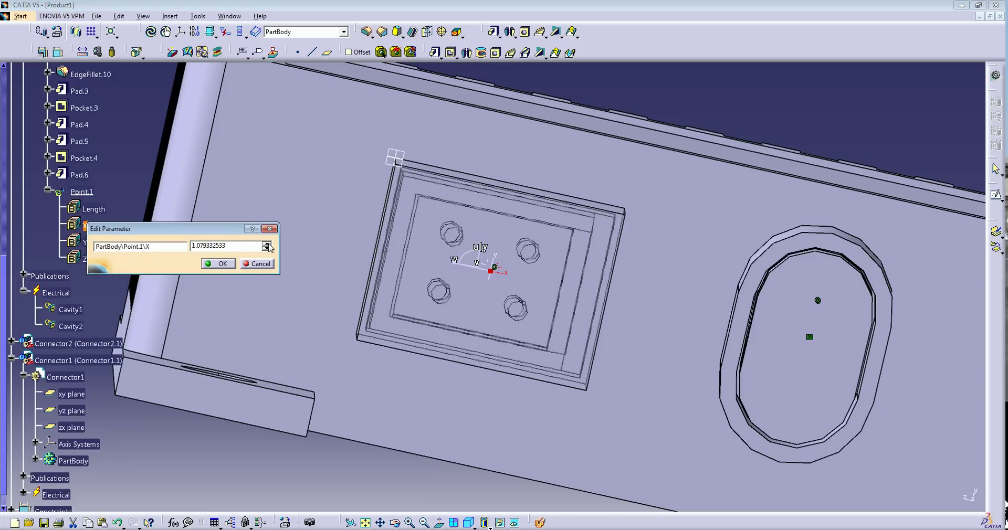
left_click(222, 264)
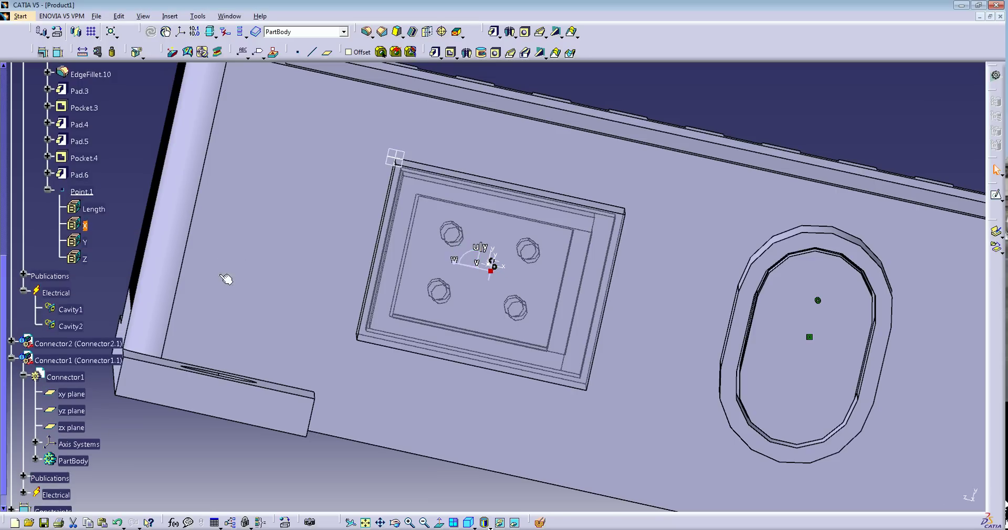
left_click_drag(4, 413, 15, 100)
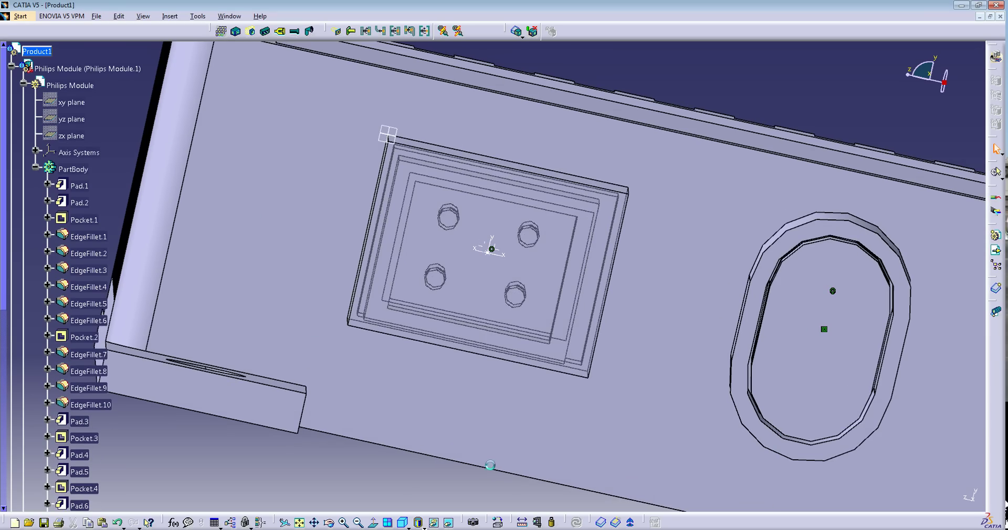
mouse_move(495, 364)
middle_mouse_down()
mouse_move(502, 331)
mouse_move(488, 371)
mouse_move(491, 347)
middle_mouse_up()
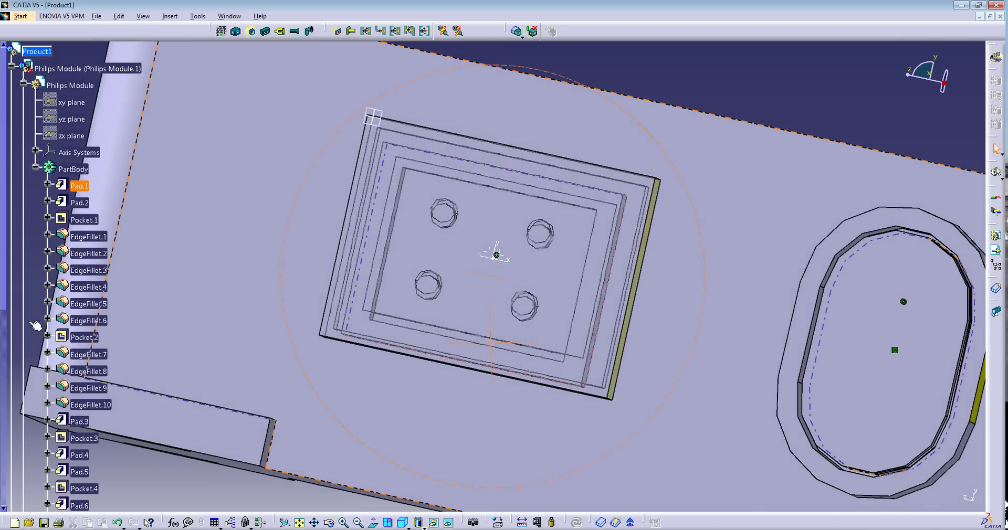
- Set the Y parameter of the Philips Module's Point.1 to -5, and reactivate Product1 to check the connector's alignment
left_click_drag(5, 281, 3, 436)
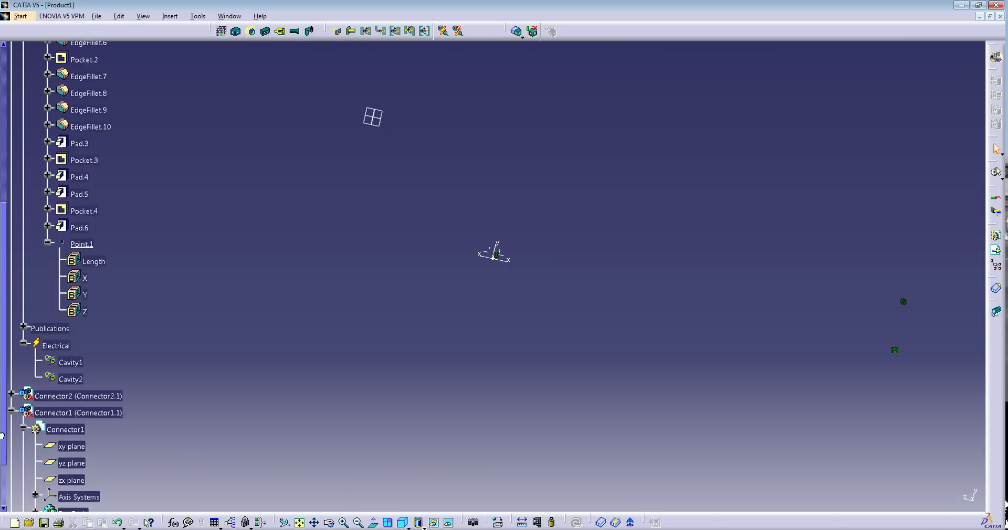
double_click(86, 294)
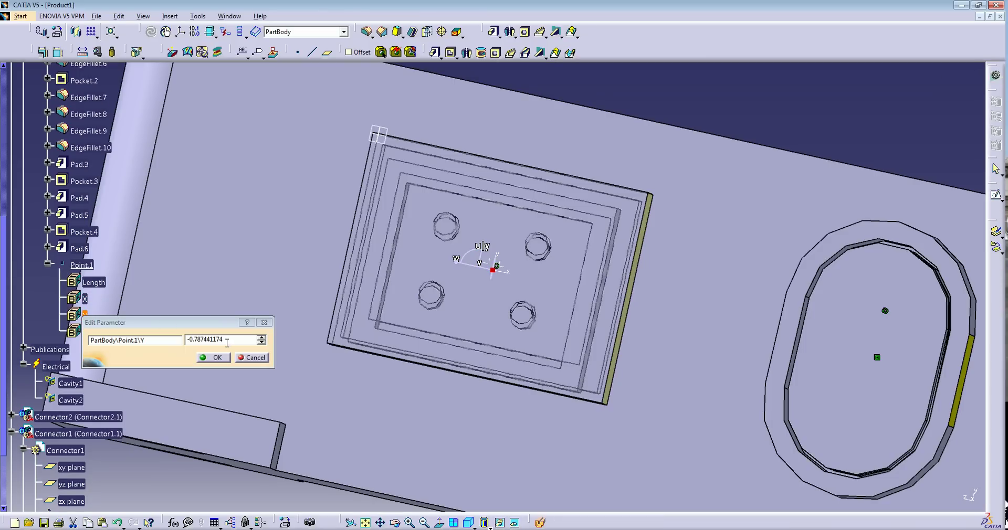
type("-5")
left_click(215, 358)
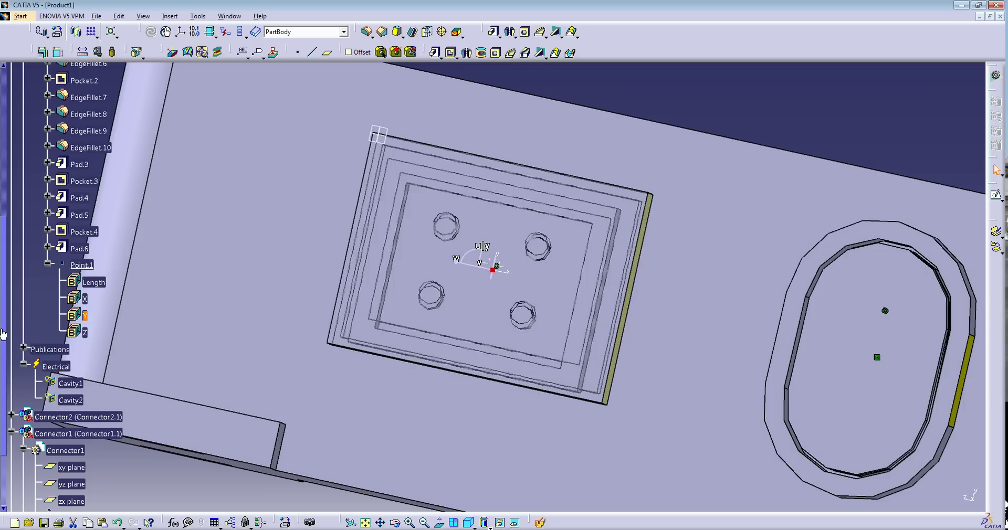
left_click_drag(3, 334, 17, 144)
double_click(24, 72)
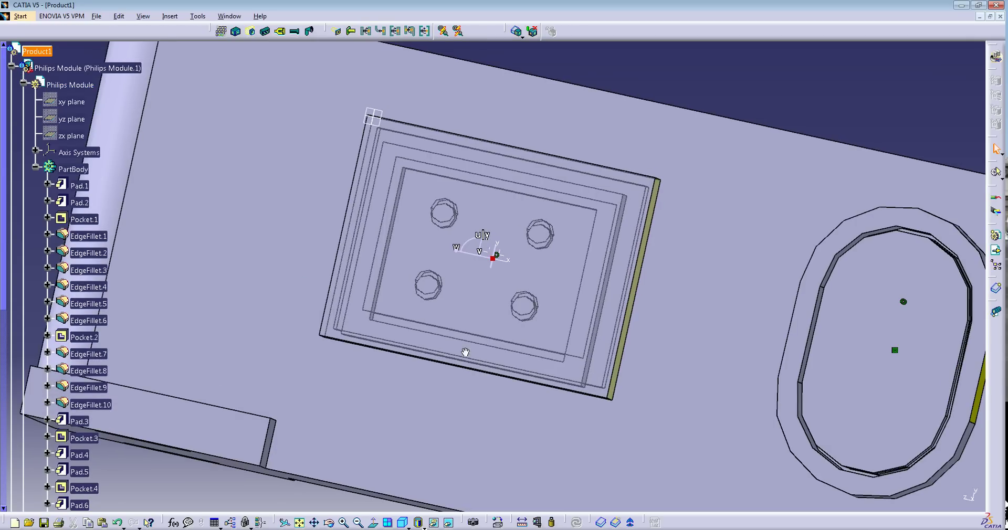
middle_click_drag(464, 354, 457, 360)
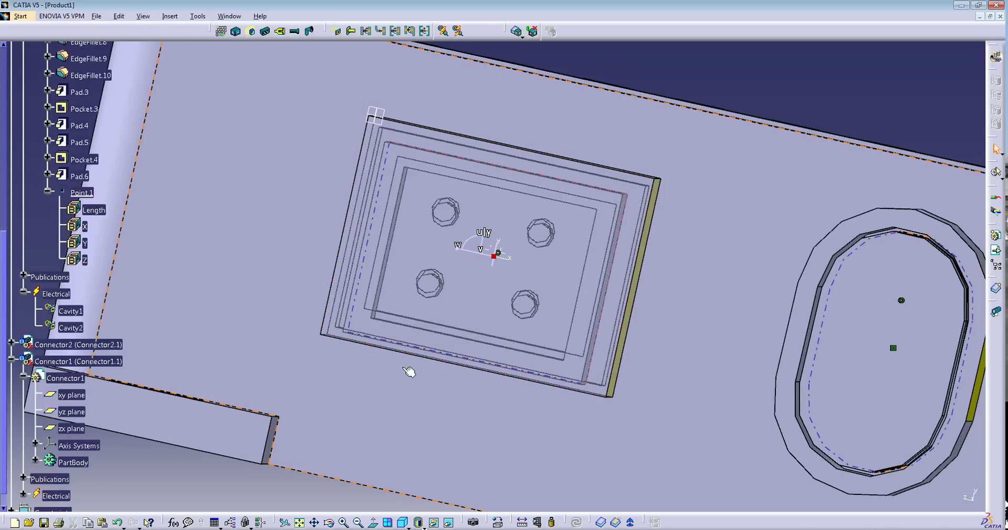
- Adjust the Y parameter of the Philips Module's Point.1 by one increment
scroll(124, 412, "down", 1)
middle_click_drag(124, 412, 153, 430, "ctrl")
scroll(153, 430, "up", 3)
scroll(103, 232, "down", 1)
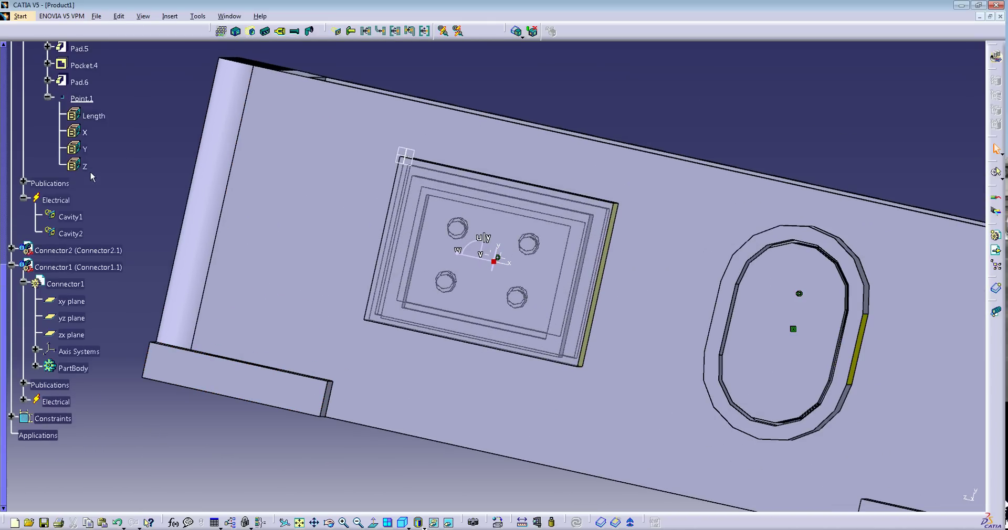
double_click(86, 151)
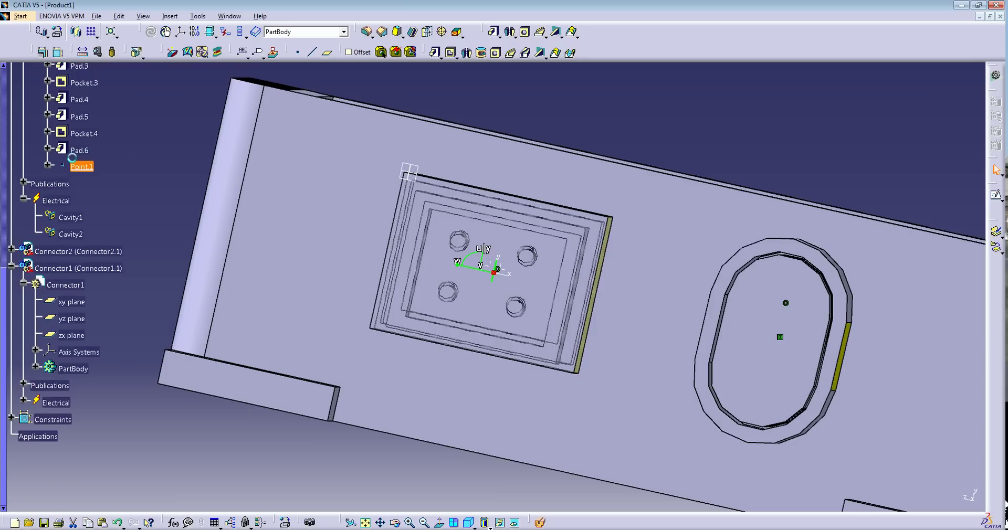
left_click(48, 166)
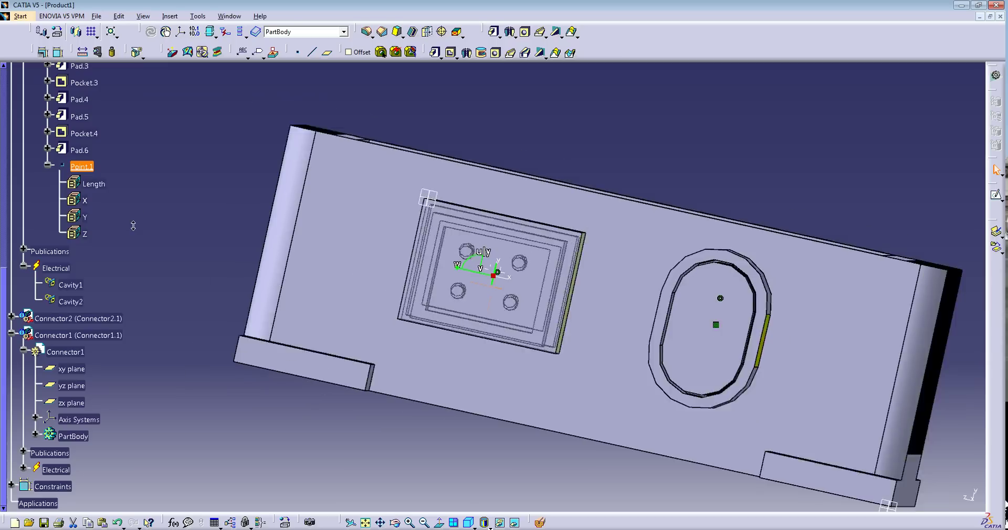
double_click(86, 216)
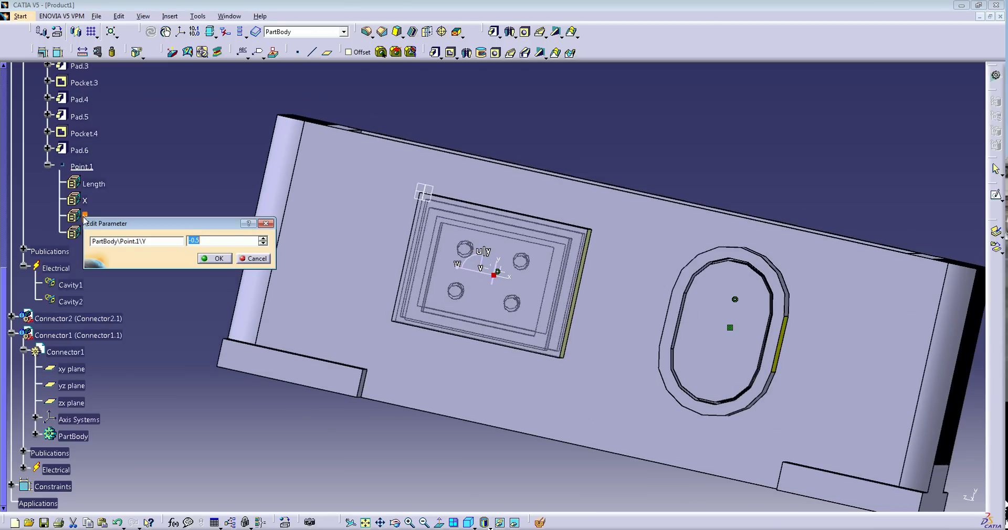
left_click(262, 239)
left_click(210, 258)
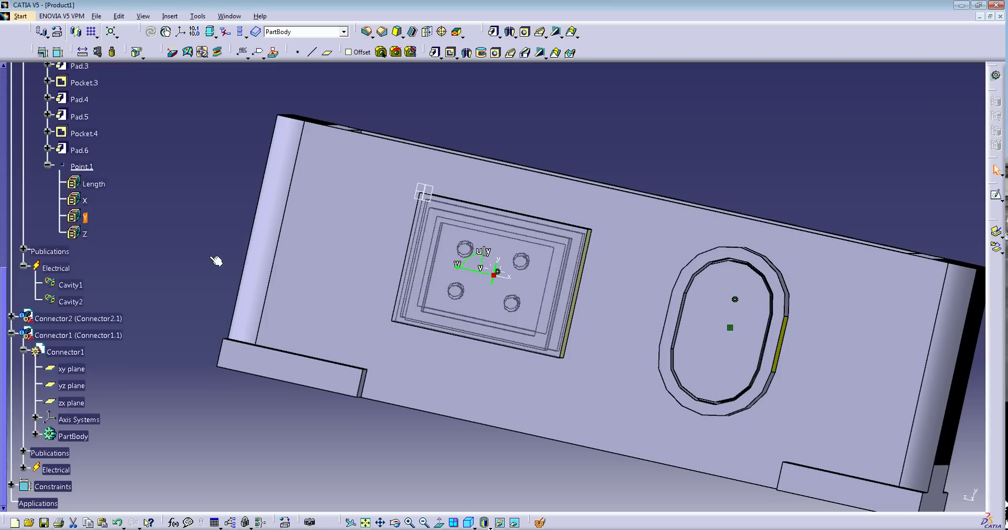
- Reactivate Product1, check the connectors on the module, and collapse the Philips Module and Connector1 branches in the specification tree
left_click_drag(6, 298, 17, 59)
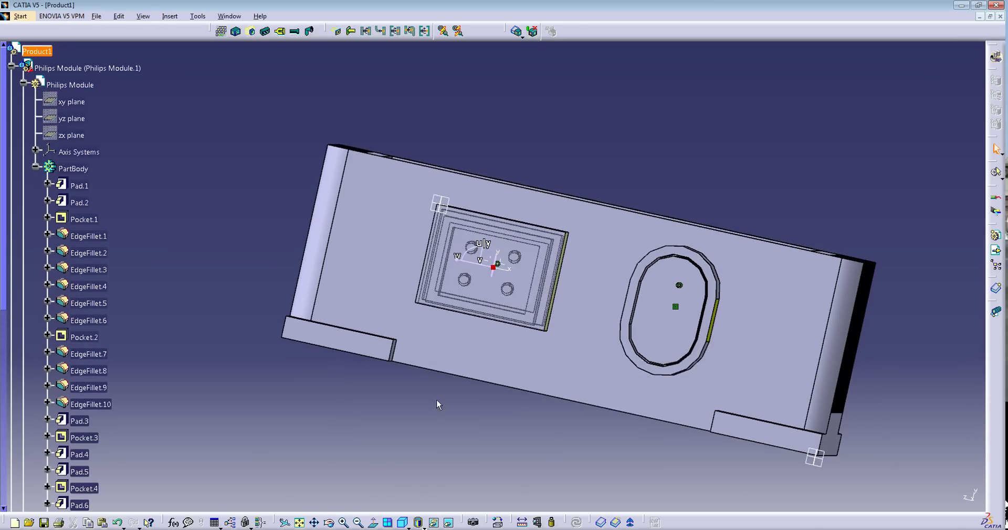
middle_click_drag(438, 405, 498, 340)
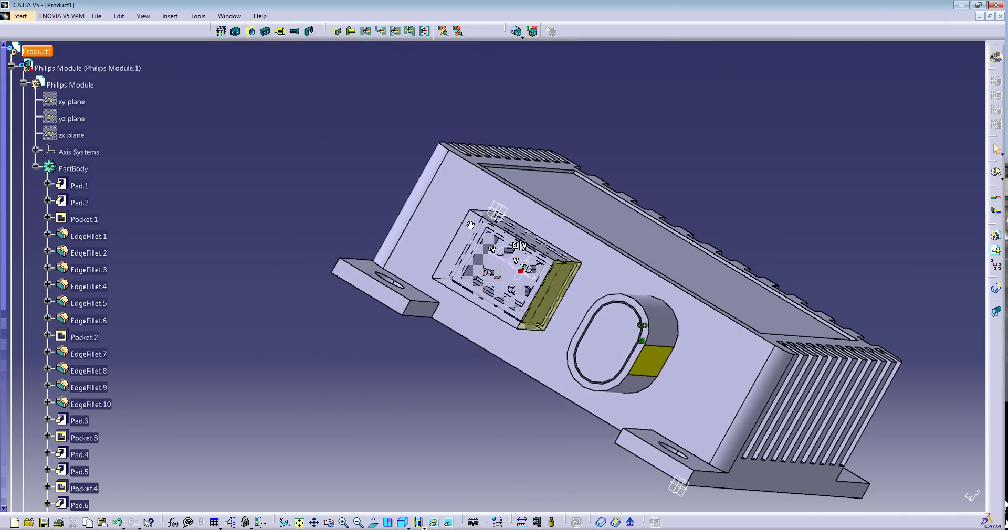
middle_click_drag(470, 225, 511, 334)
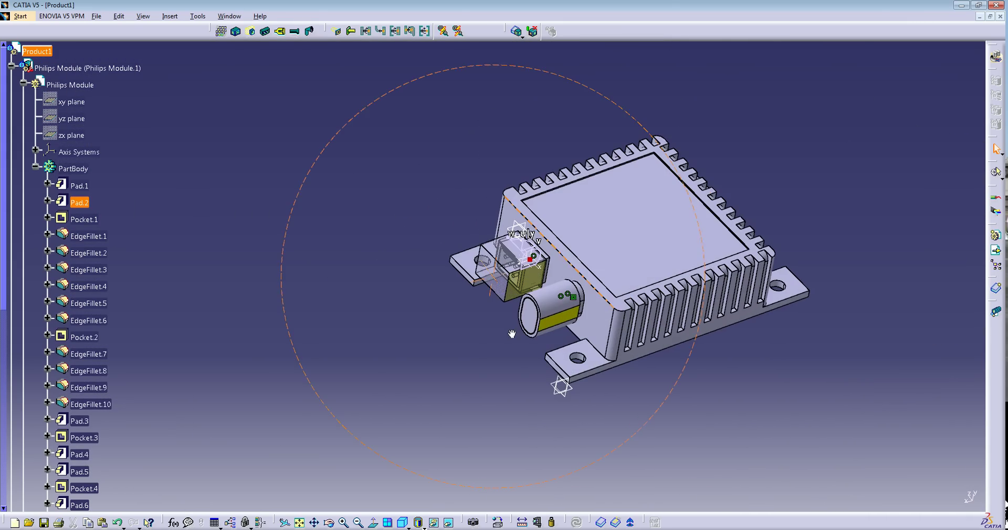
left_click(11, 67)
left_click(11, 67)
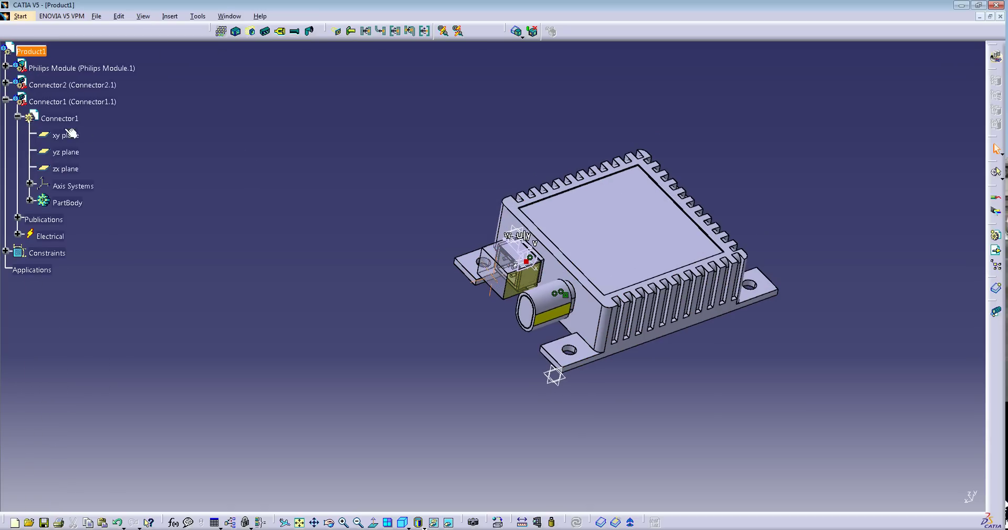
left_click(6, 99)
left_click(6, 98)
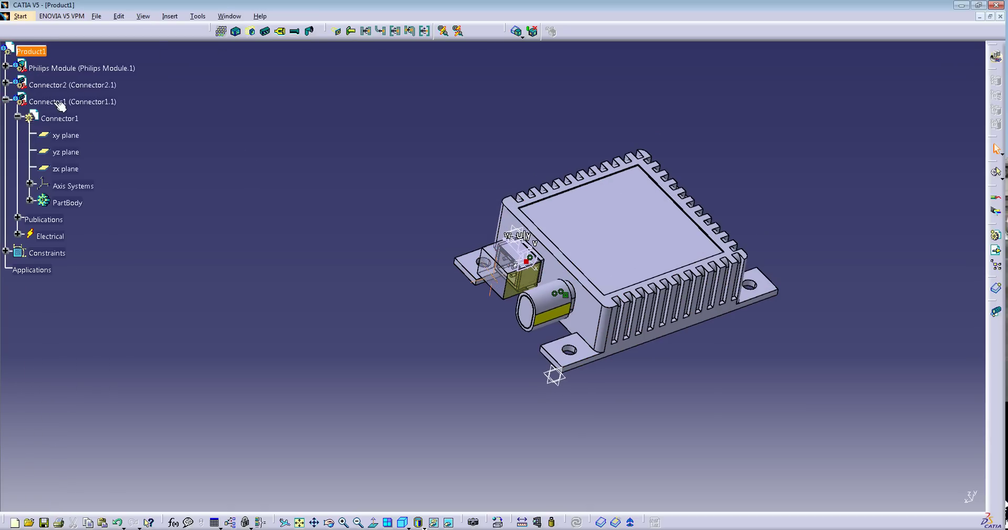
- Copy Connector1 and Connector2 from Product1 and paste them into the Wing_Sheet_Metal_Assy product
left_click(56, 102)
left_click(60, 87, "ctrl")
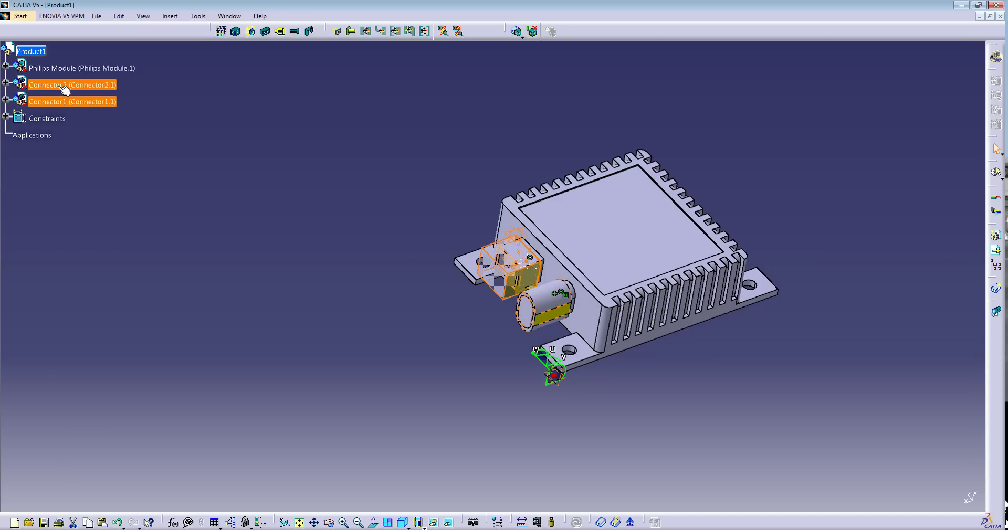
left_click(229, 17)
left_click(243, 98)
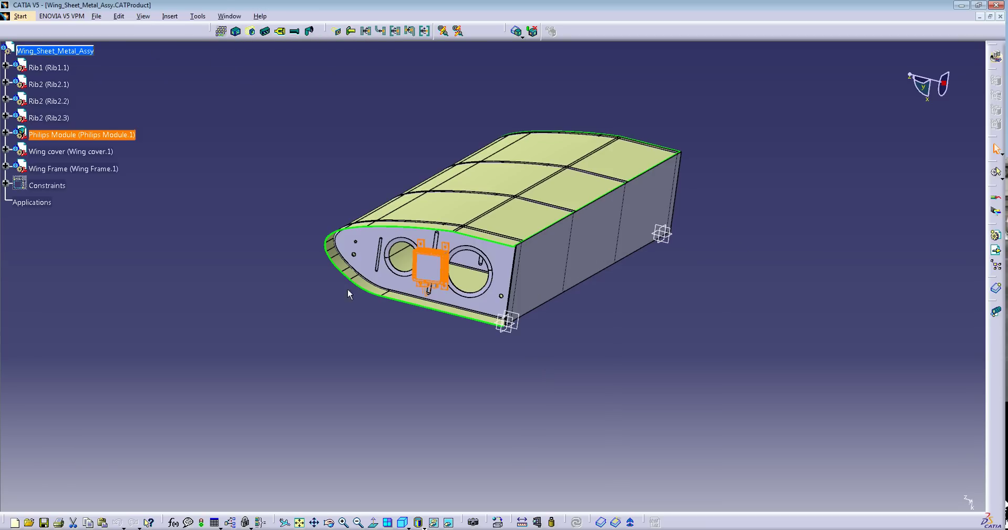
middle_click_drag(444, 336, 343, 373)
middle_click_drag(276, 207, 462, 170)
middle_click_drag(549, 367, 554, 259)
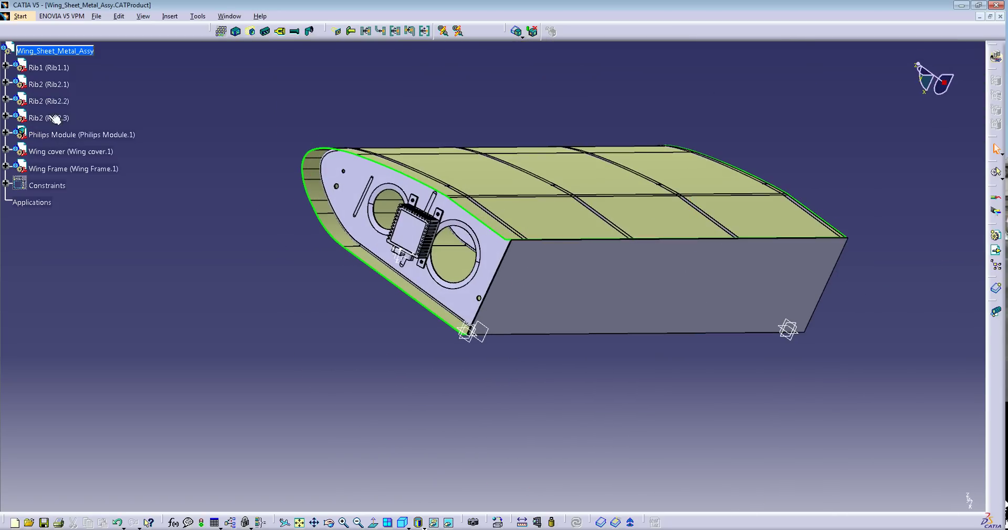
right_click(48, 51)
left_click(74, 148)
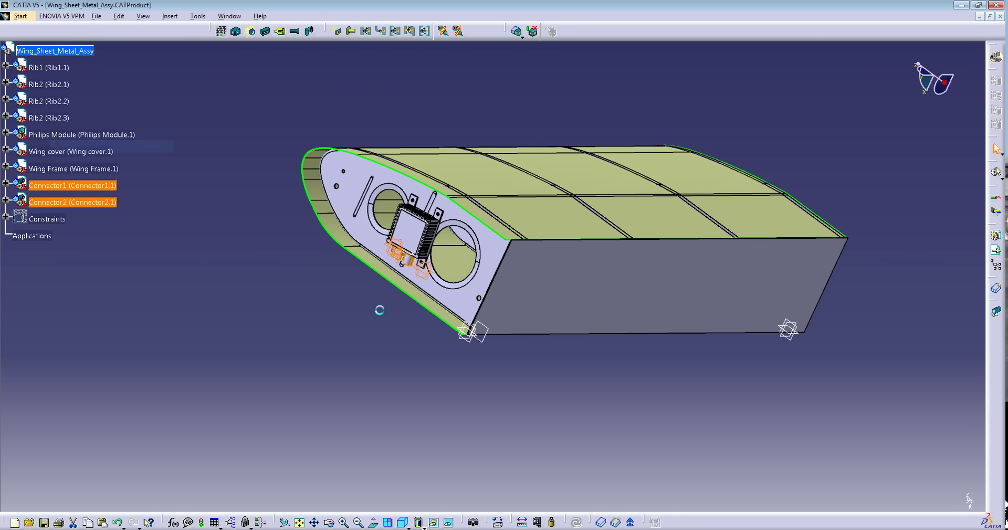
middle_click_drag(454, 388, 544, 298)
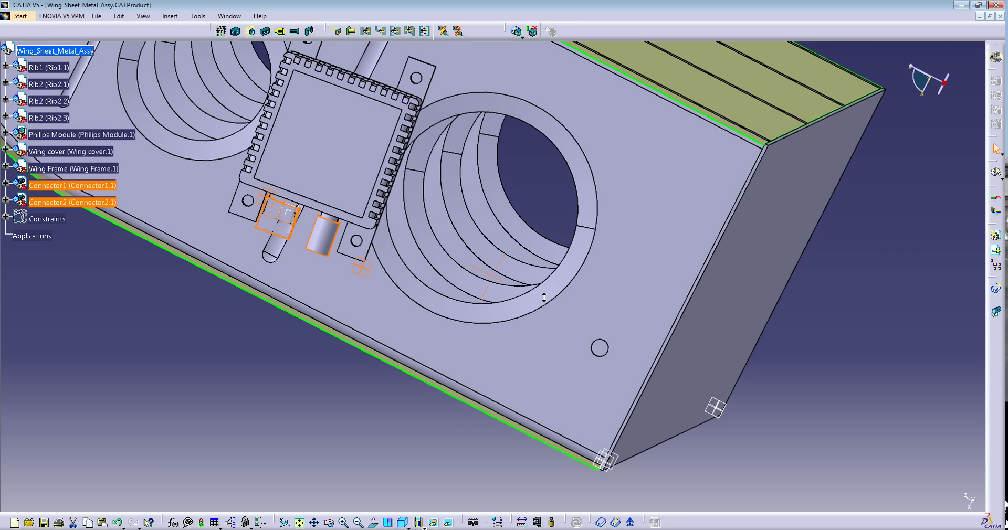
middle_click_drag(370, 309, 361, 166)
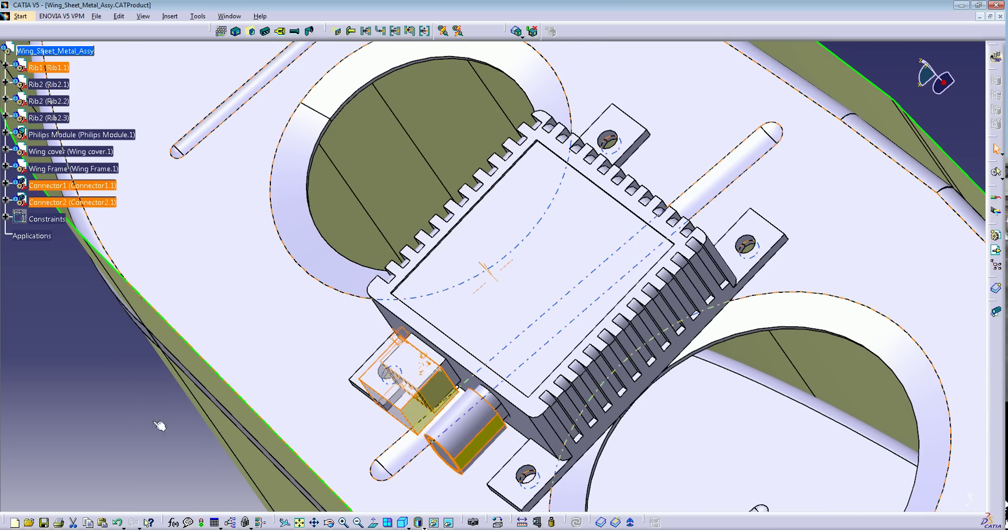
- Switch back to Product1 and remove Connector1's transparency so it is fully opaque
left_click(223, 16)
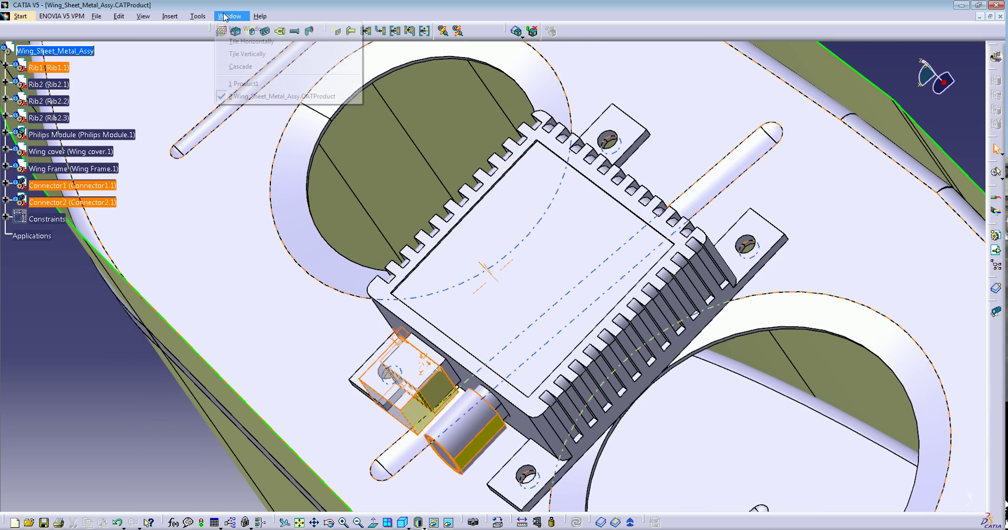
left_click(241, 84)
left_click(254, 325)
middle_click_drag(370, 336, 379, 286)
scroll(221, 327, "up", 2)
scroll(410, 199, "down", 1)
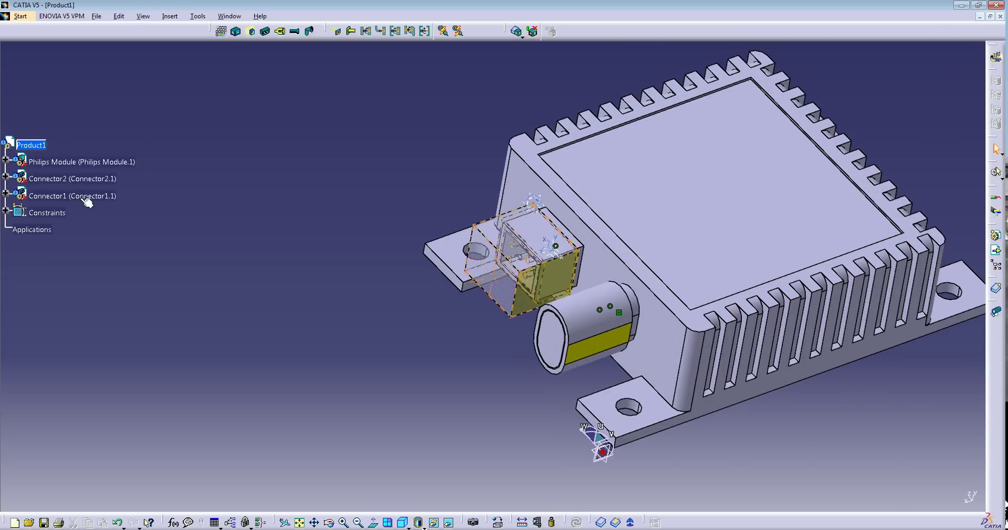
right_click(82, 199)
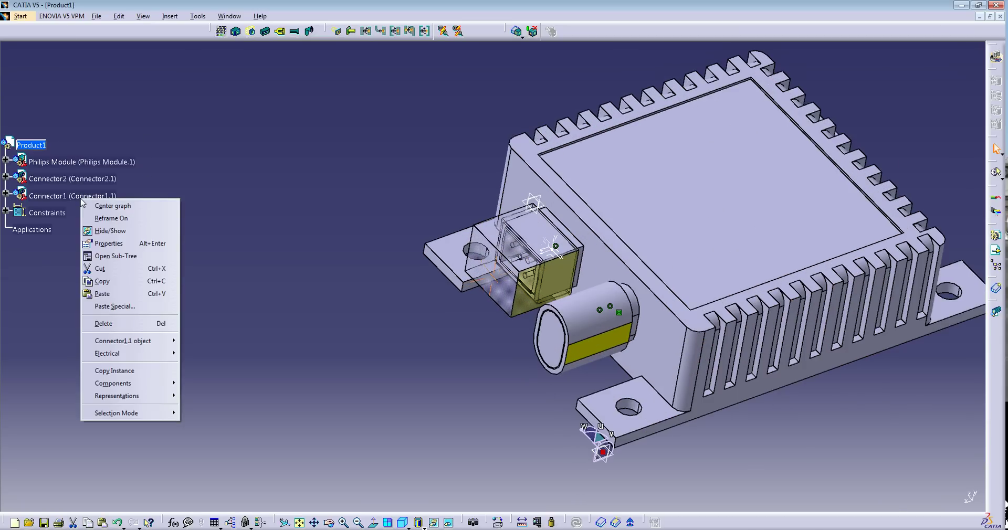
left_click(109, 243)
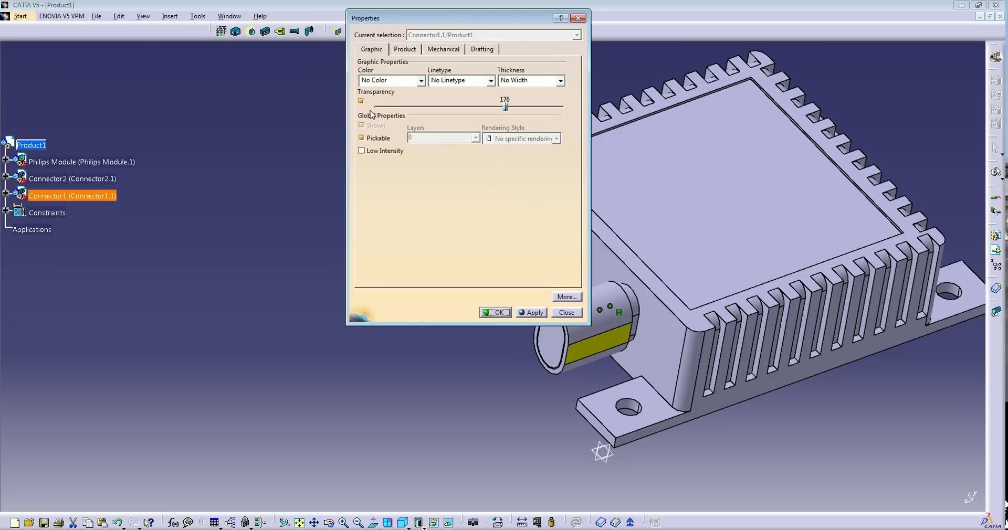
left_click(482, 313)
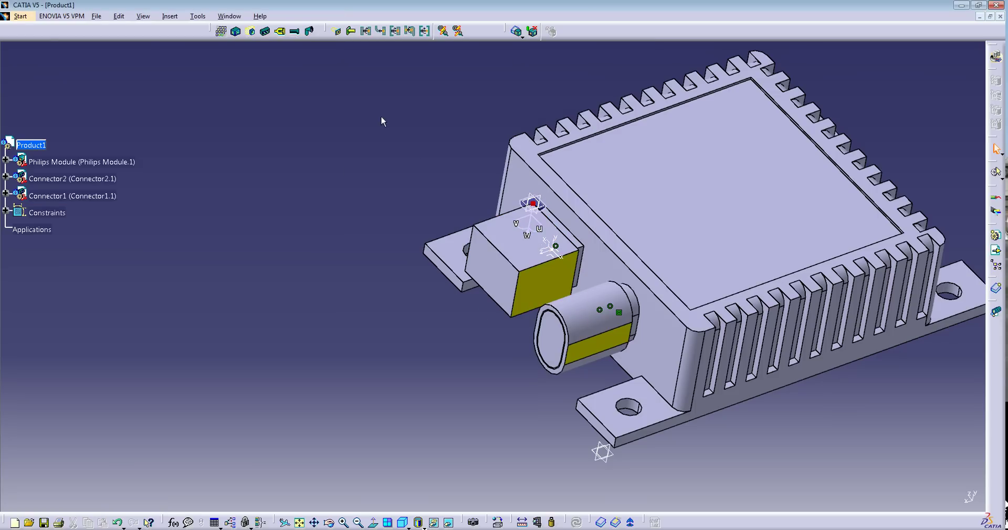
- Return to Wing_Sheet_Metal_Assy and make the pasted Connector1 fully opaque there as well
left_click(229, 16)
left_click(264, 95)
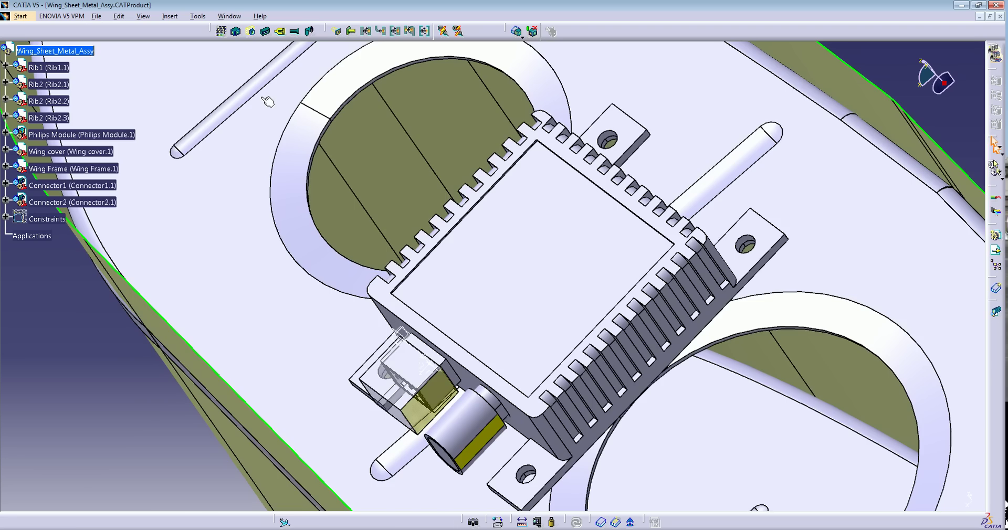
middle_click_drag(667, 159, 336, 391)
scroll(249, 377, "up", 3)
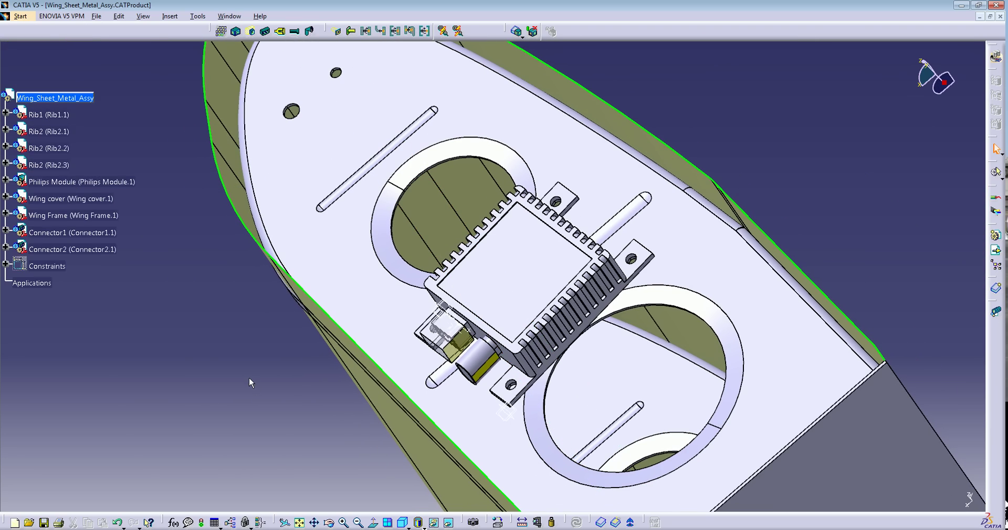
middle_click_drag(194, 269, 273, 252)
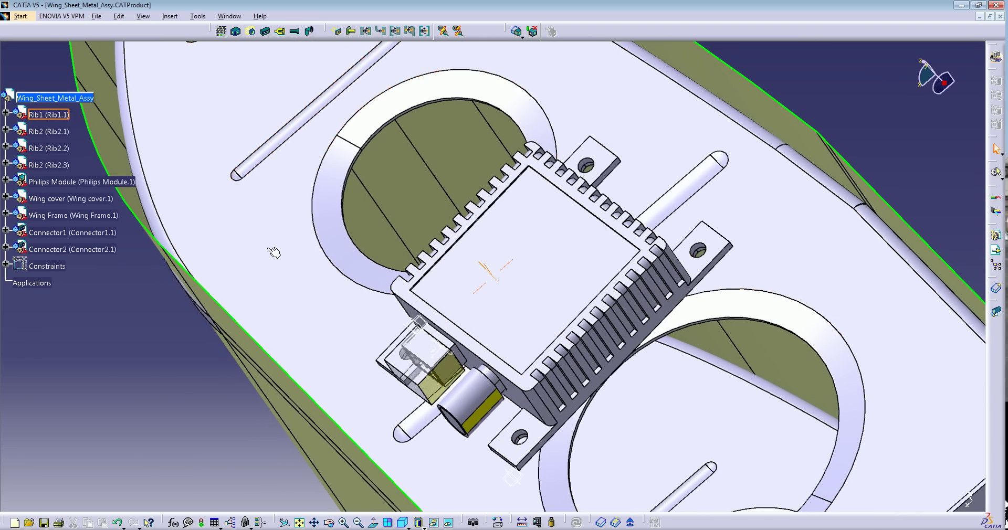
middle_click_drag(340, 362, 173, 283, "ctrl")
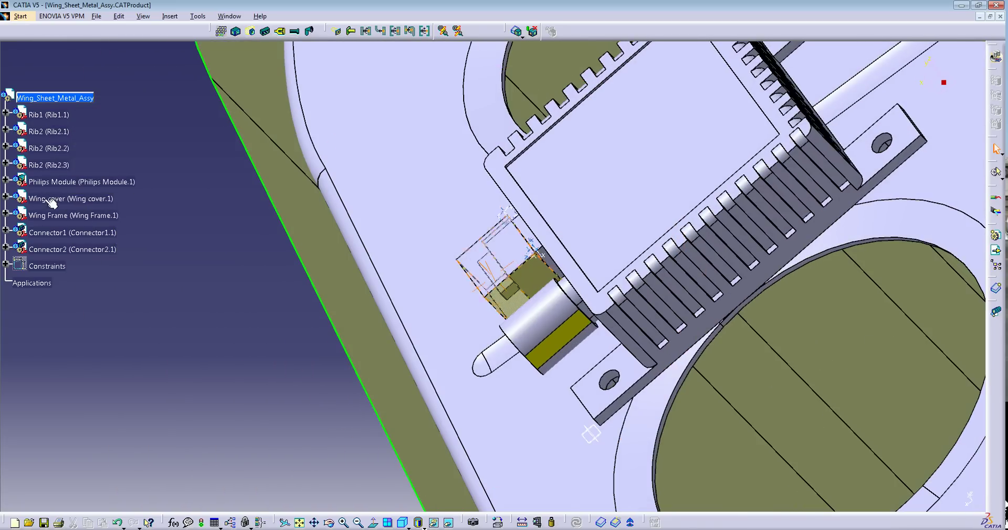
right_click(48, 233)
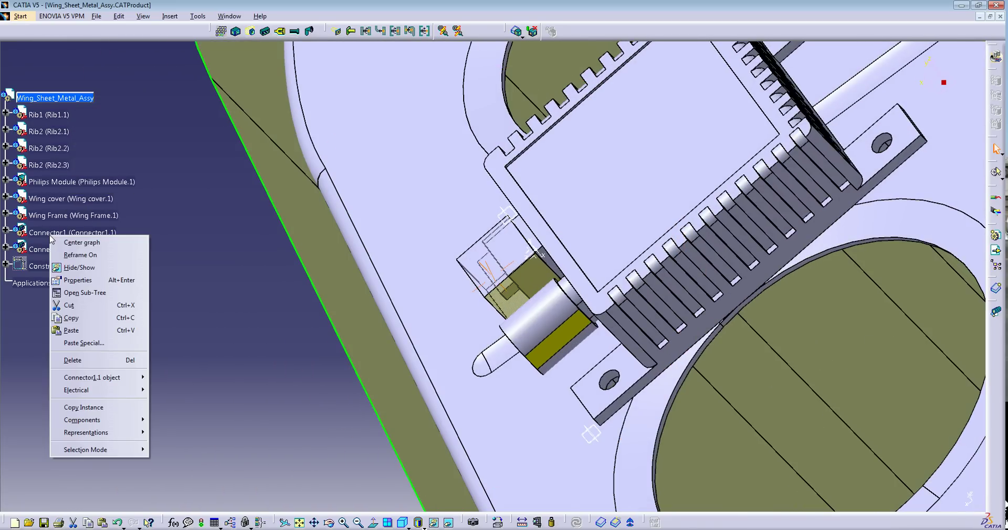
left_click(84, 280)
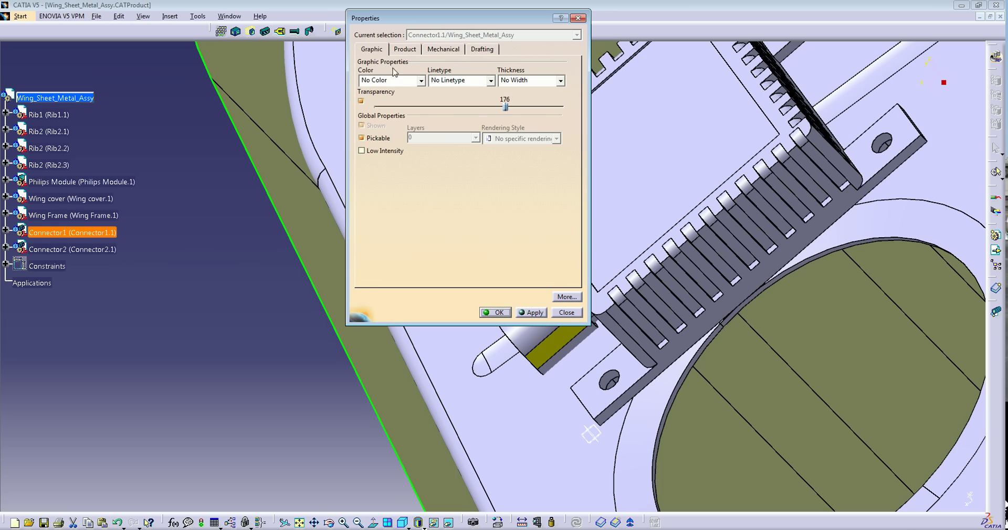
left_click(495, 312)
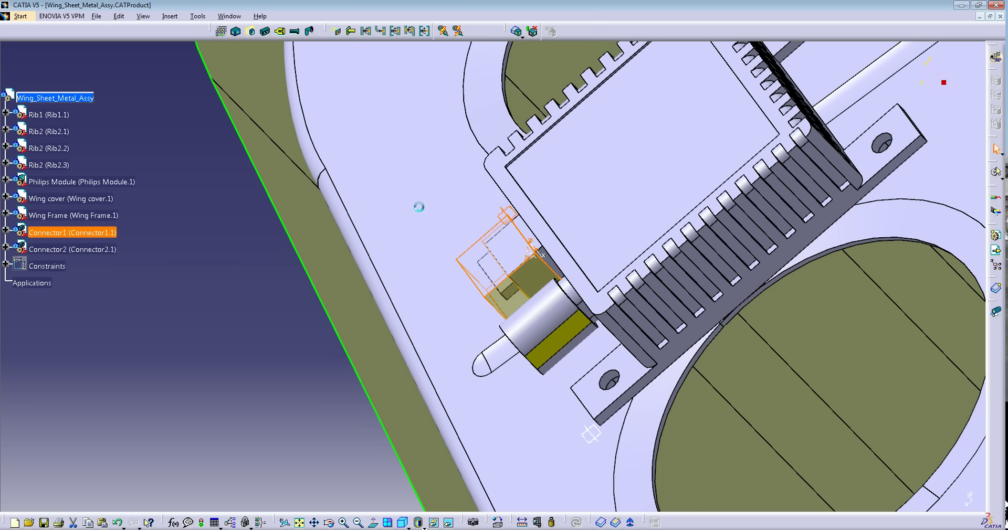
- Examine the Philips Module and both connectors on the wing's end rib from several angles
middle_click_drag(416, 214, 316, 362)
middle_click_drag(464, 283, 529, 363)
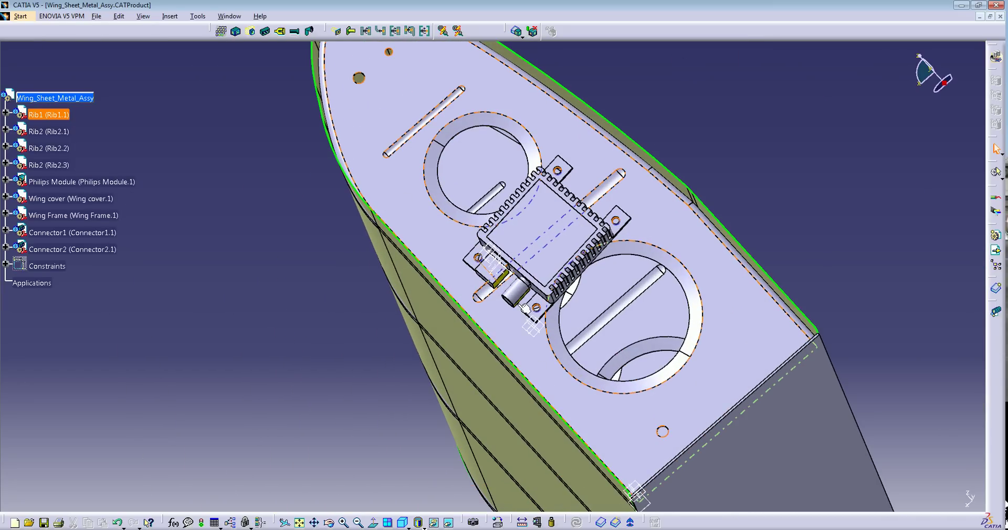
middle_click_drag(589, 260, 595, 362)
middle_click_drag(617, 327, 622, 307)
left_click(623, 306)
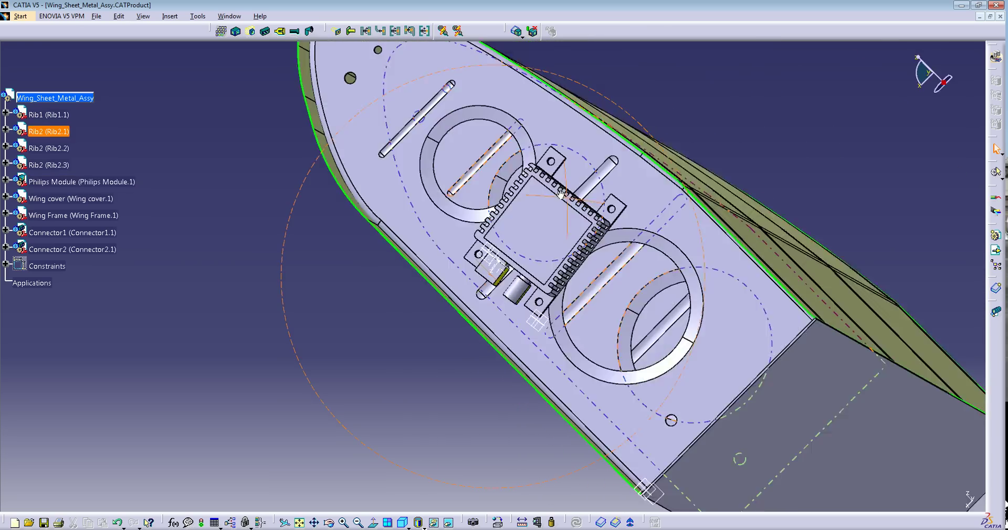
middle_click_drag(508, 202, 530, 195)
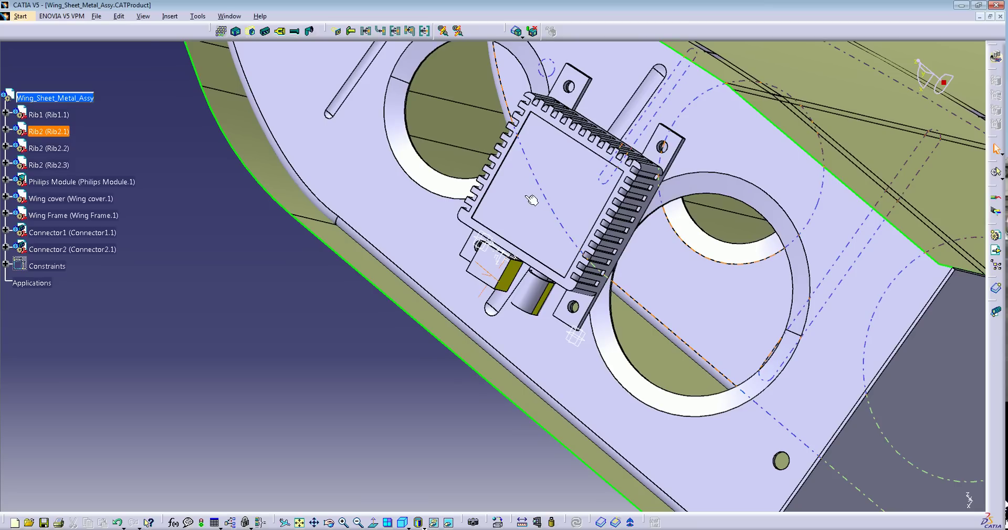
left_click(651, 196)
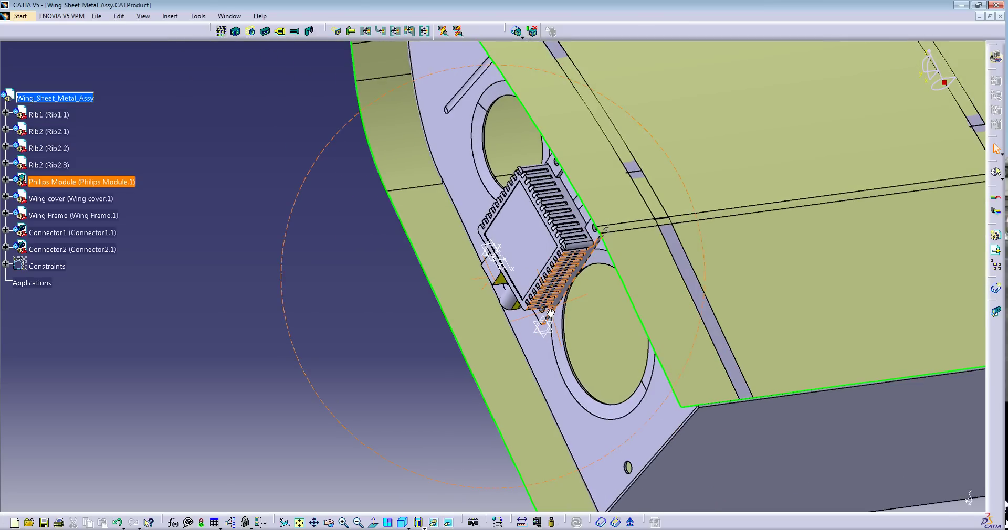